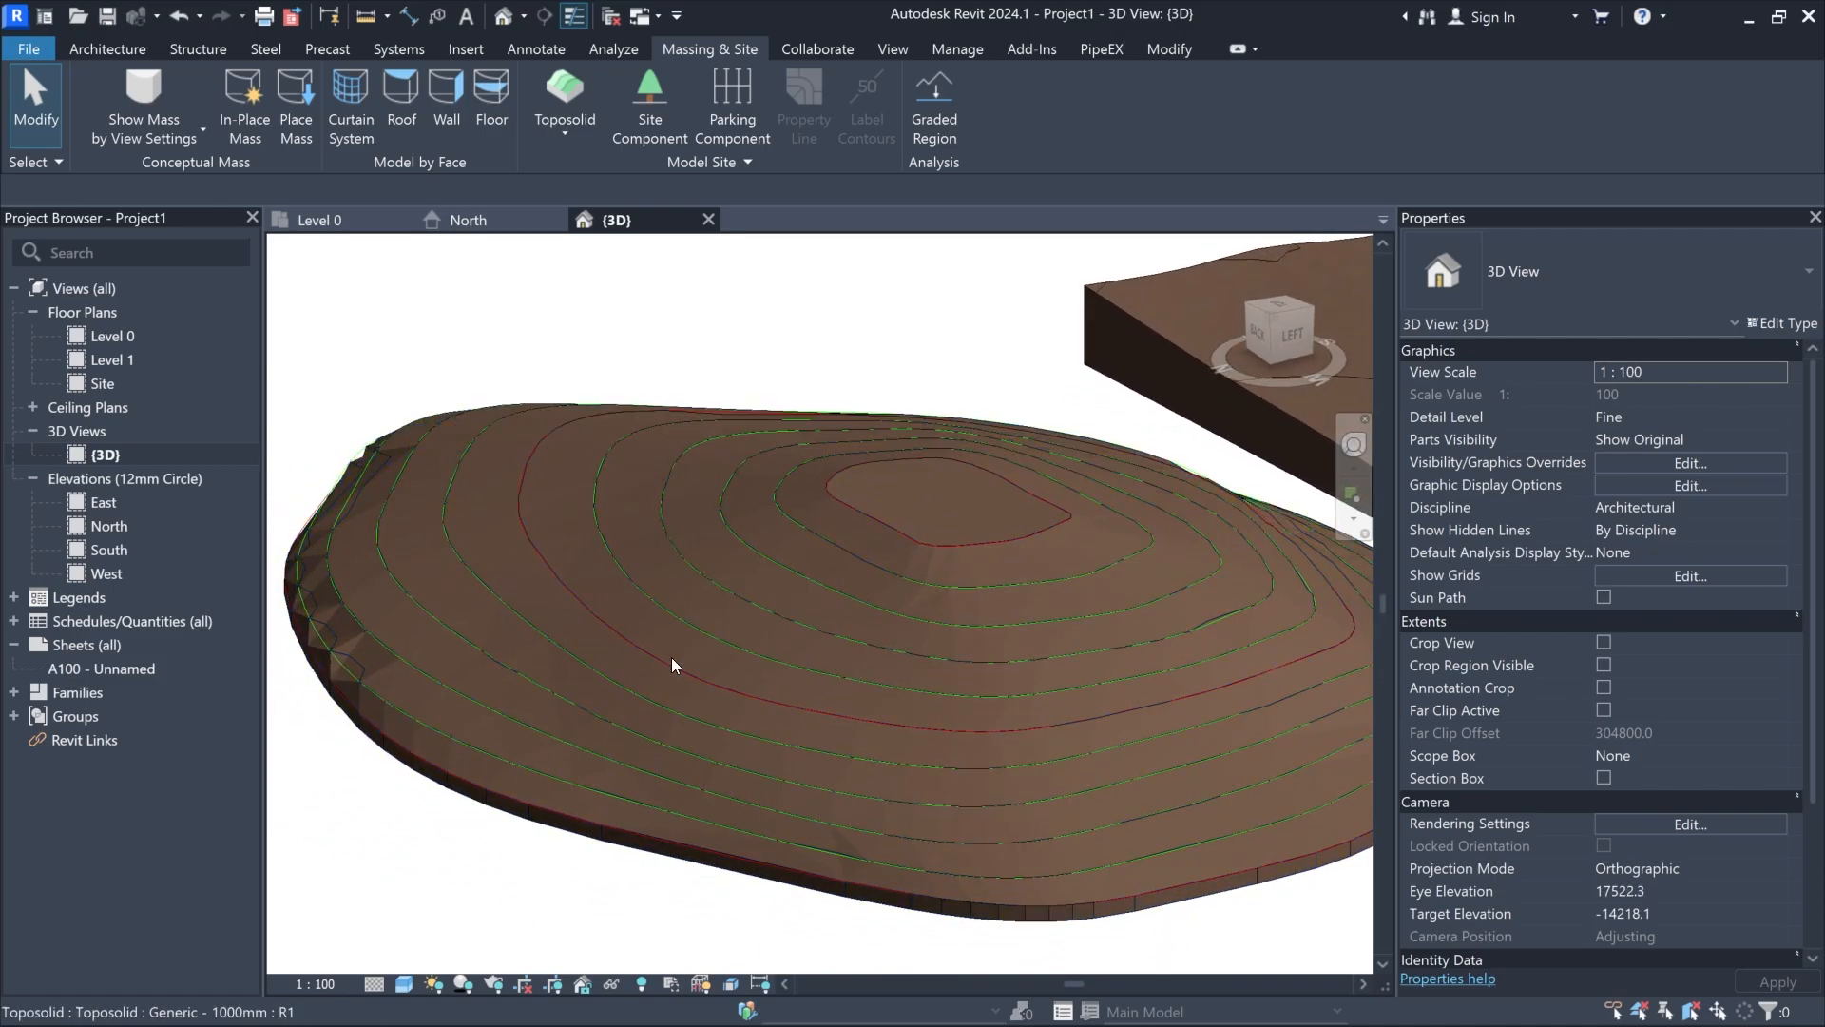
shift+middle_drag(1085, 791, 942, 755)
scroll(1103, 905, up, 1)
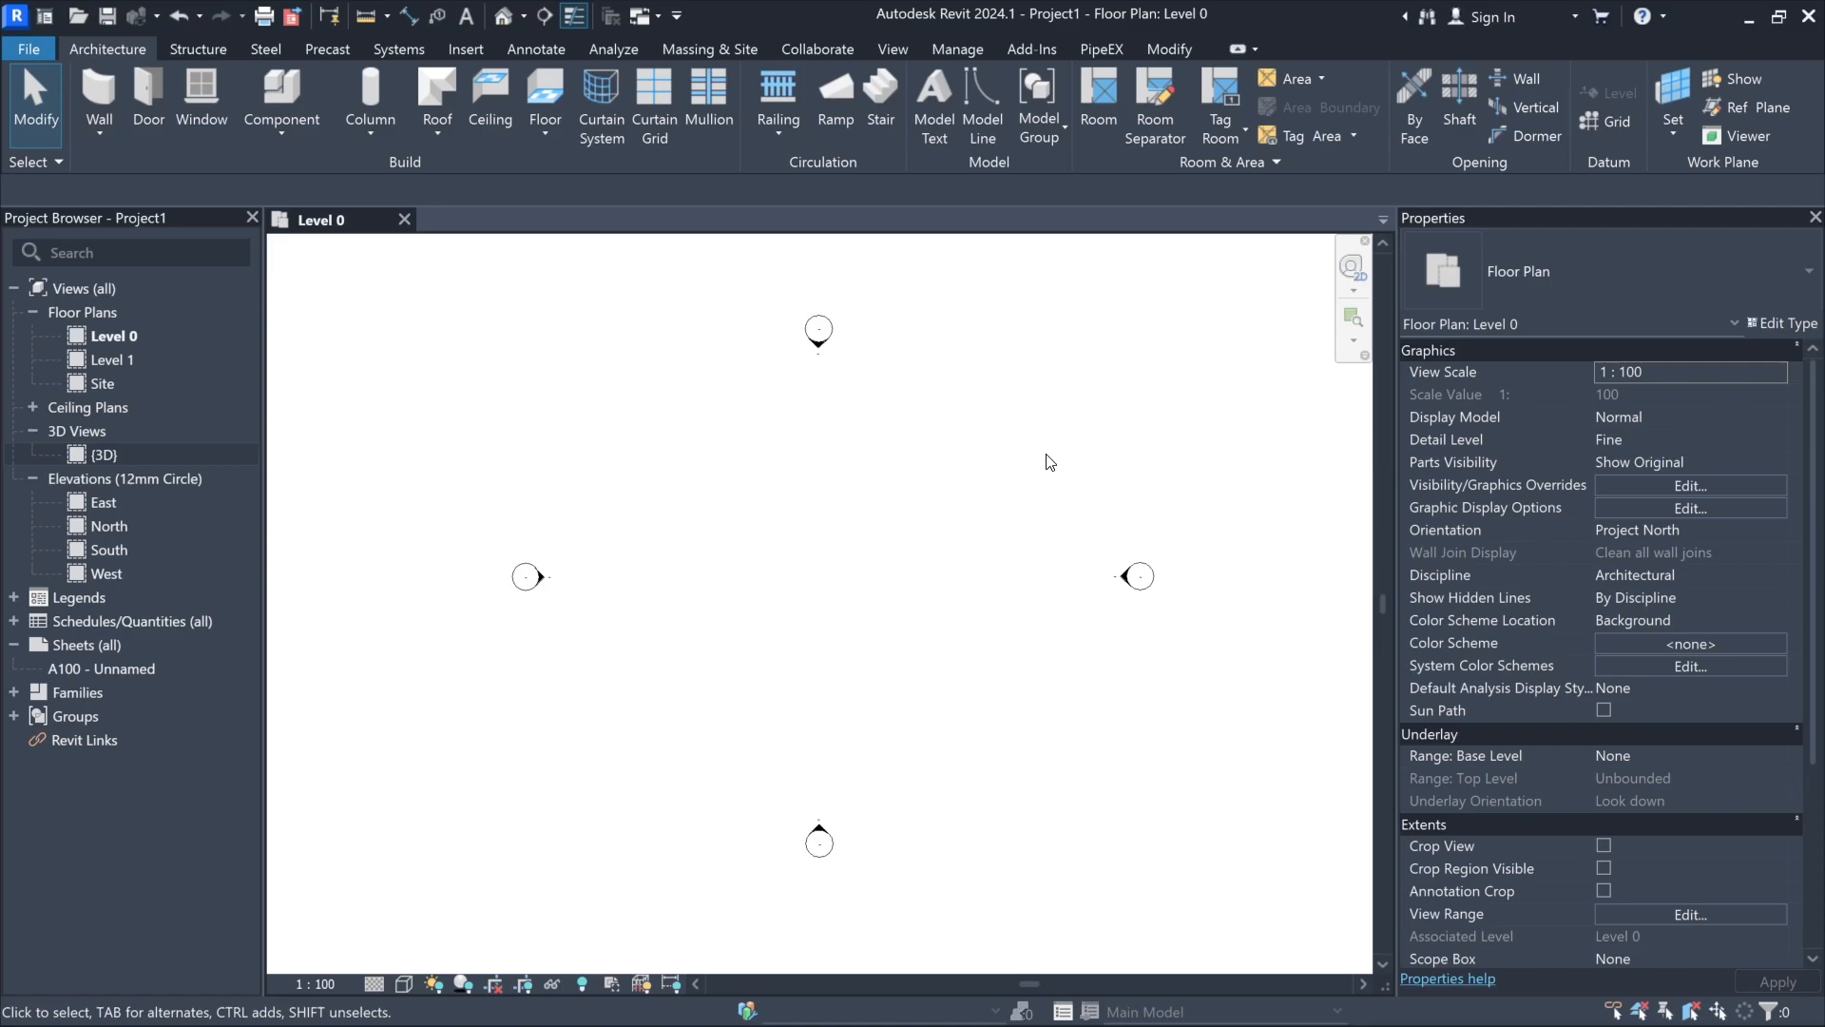
Step: Start a sketched toposolid on Level 0 and draw a rectangular boundary about 20800 by 11200 mm between the elevation markers
click(744, 53)
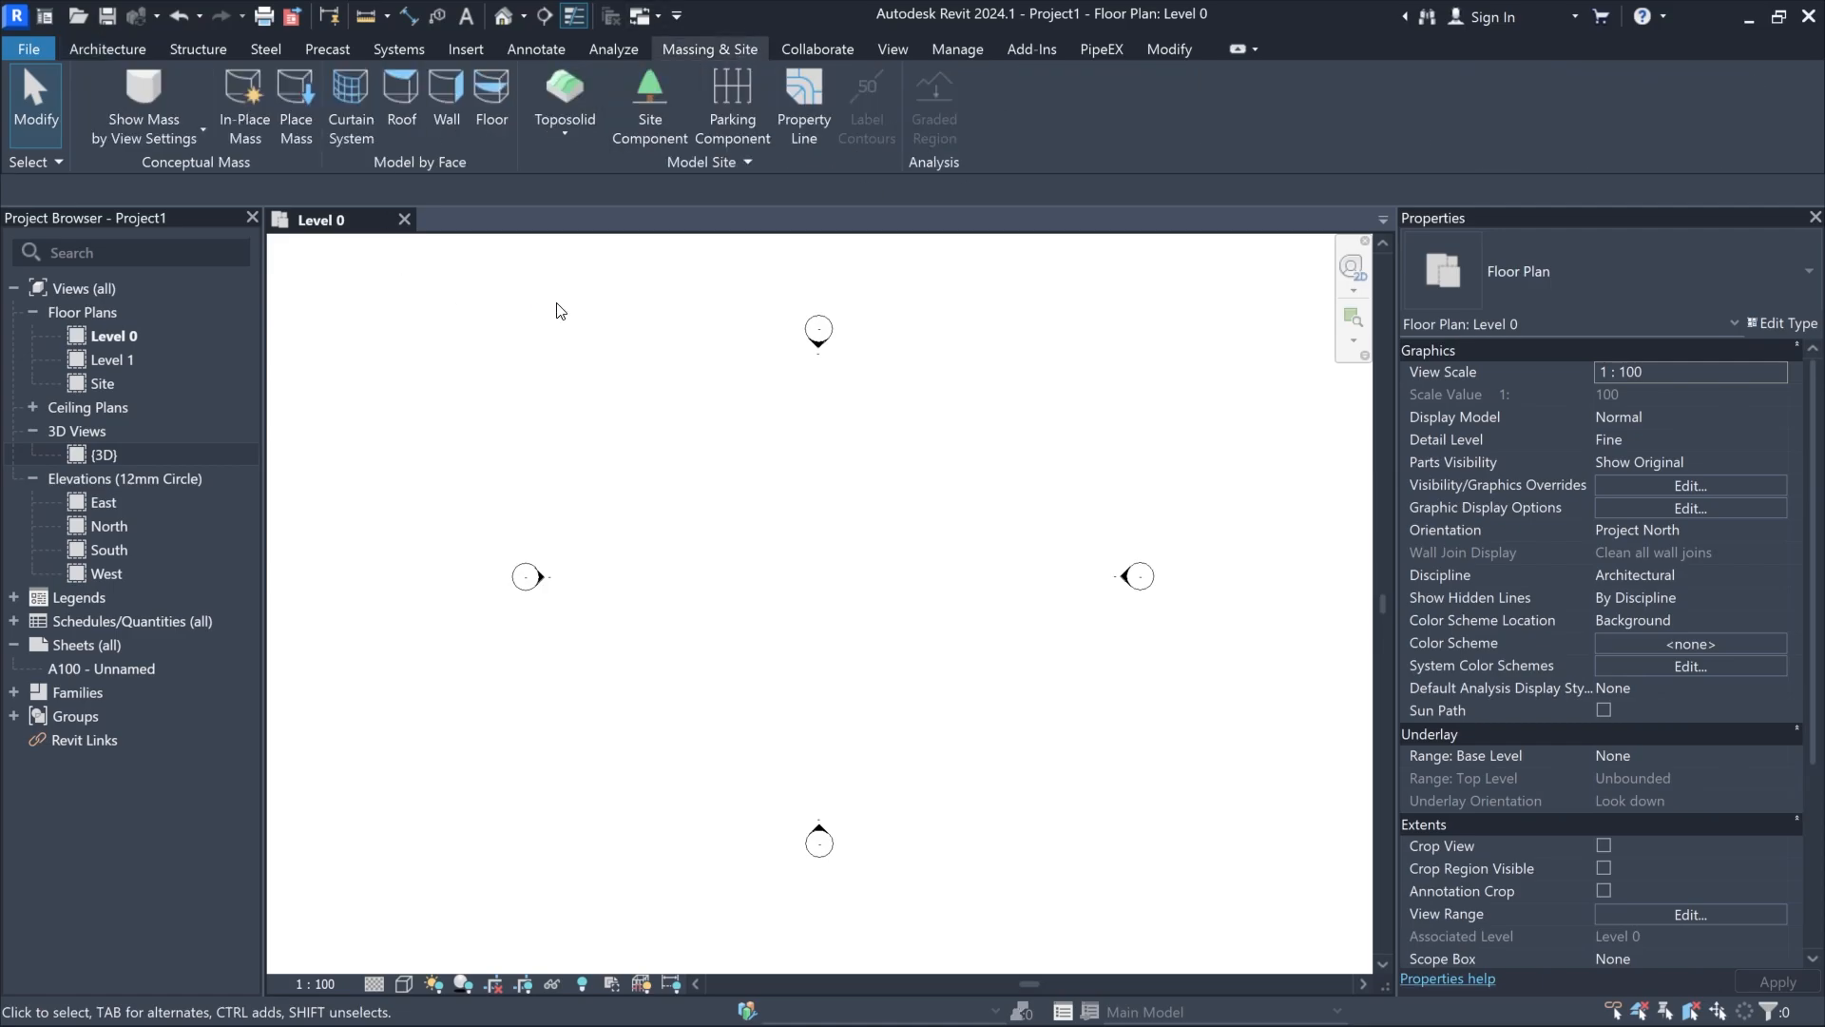
click(578, 104)
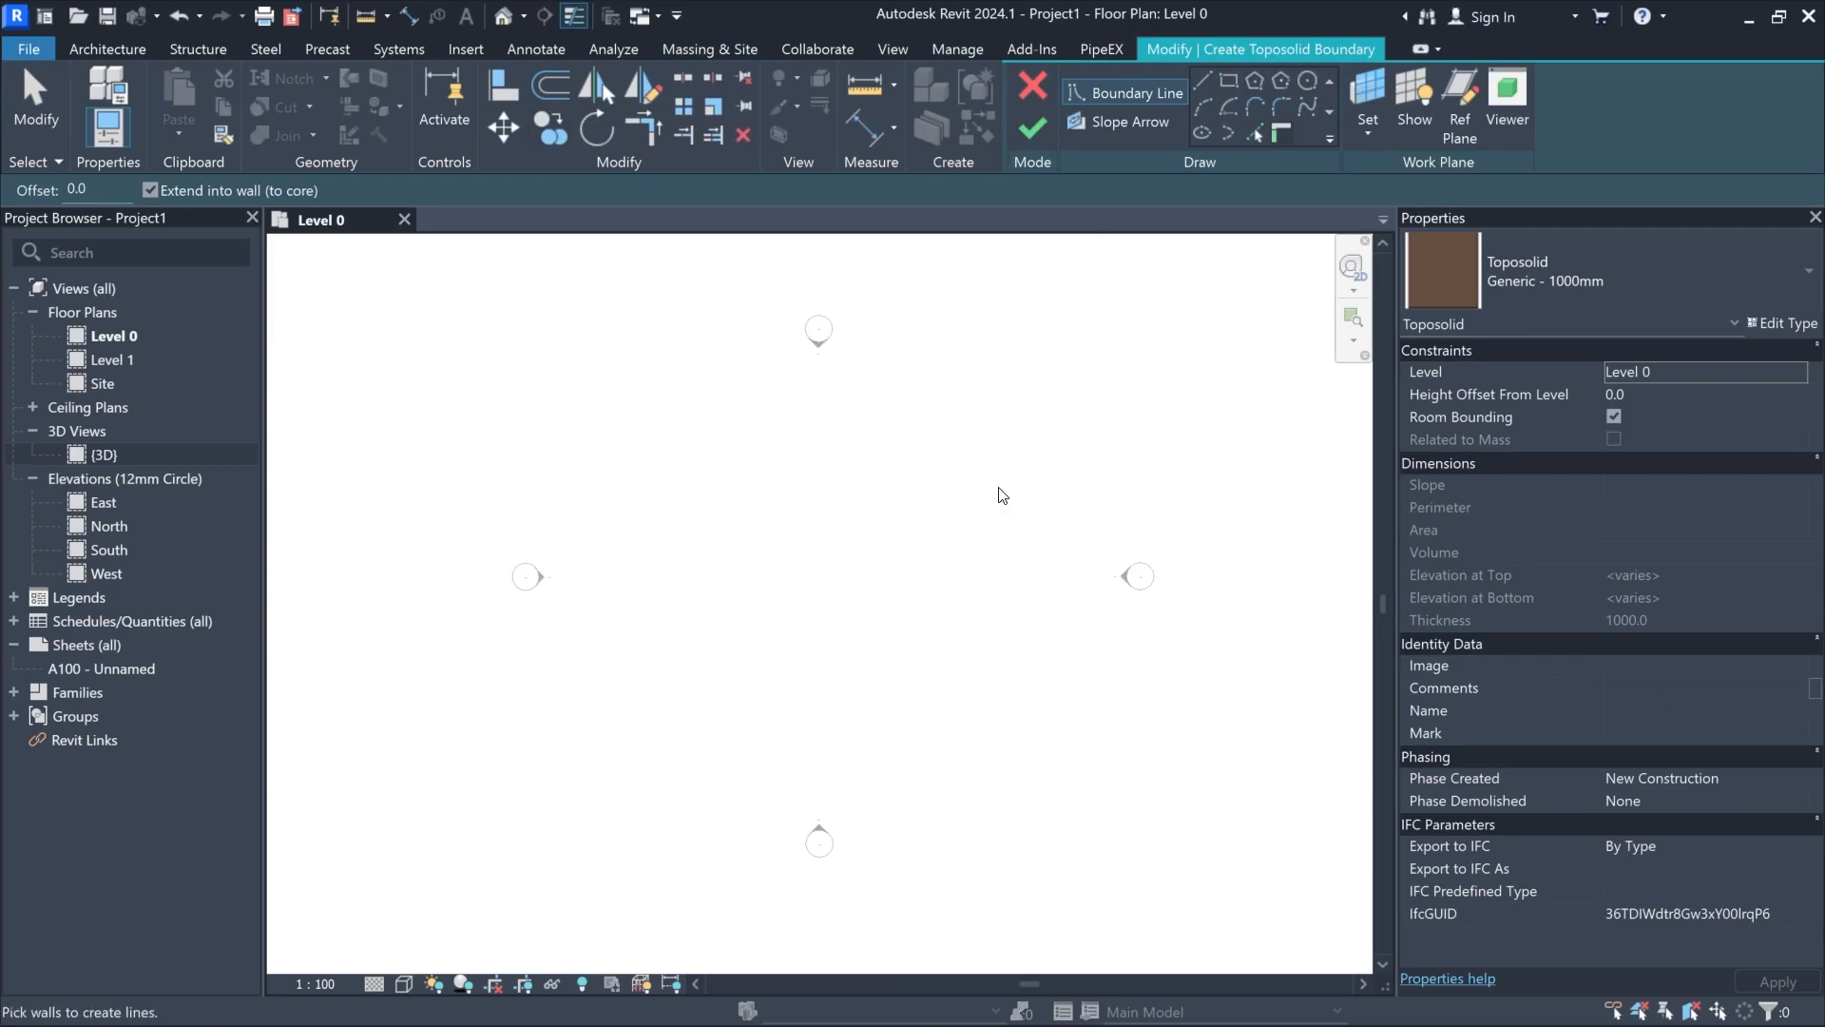
click(1229, 81)
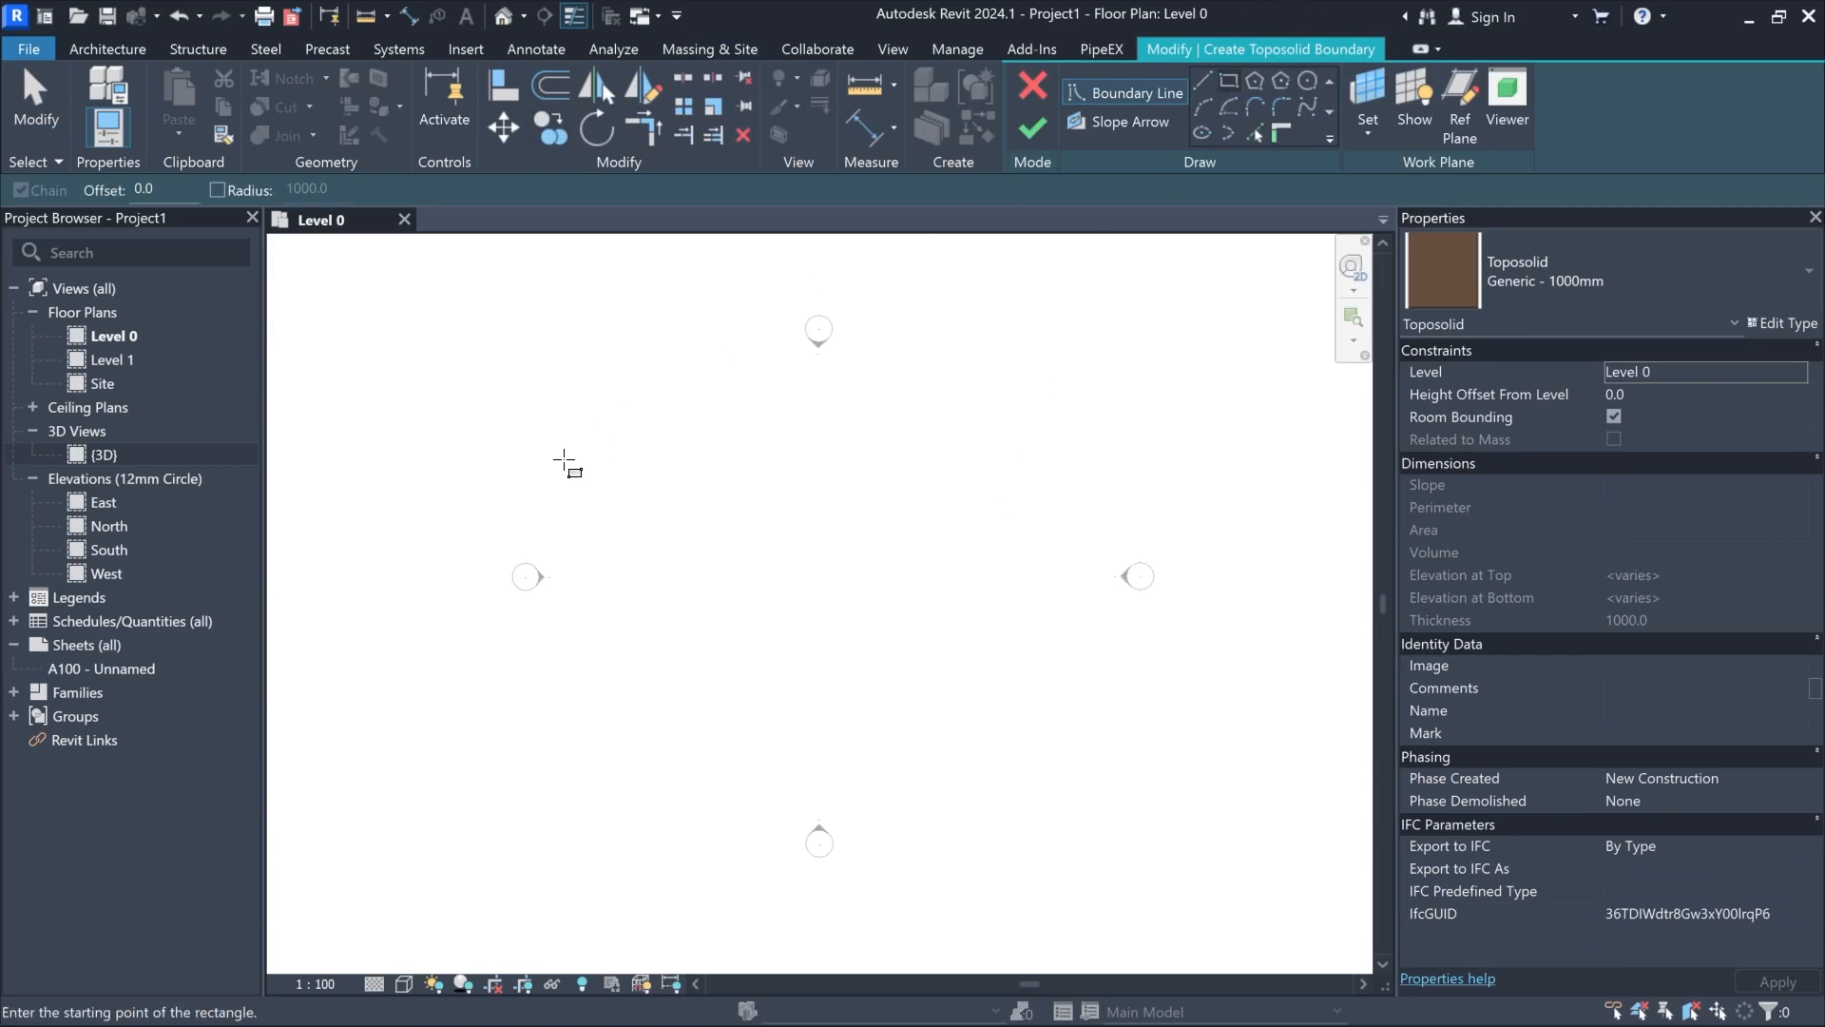
click(610, 423)
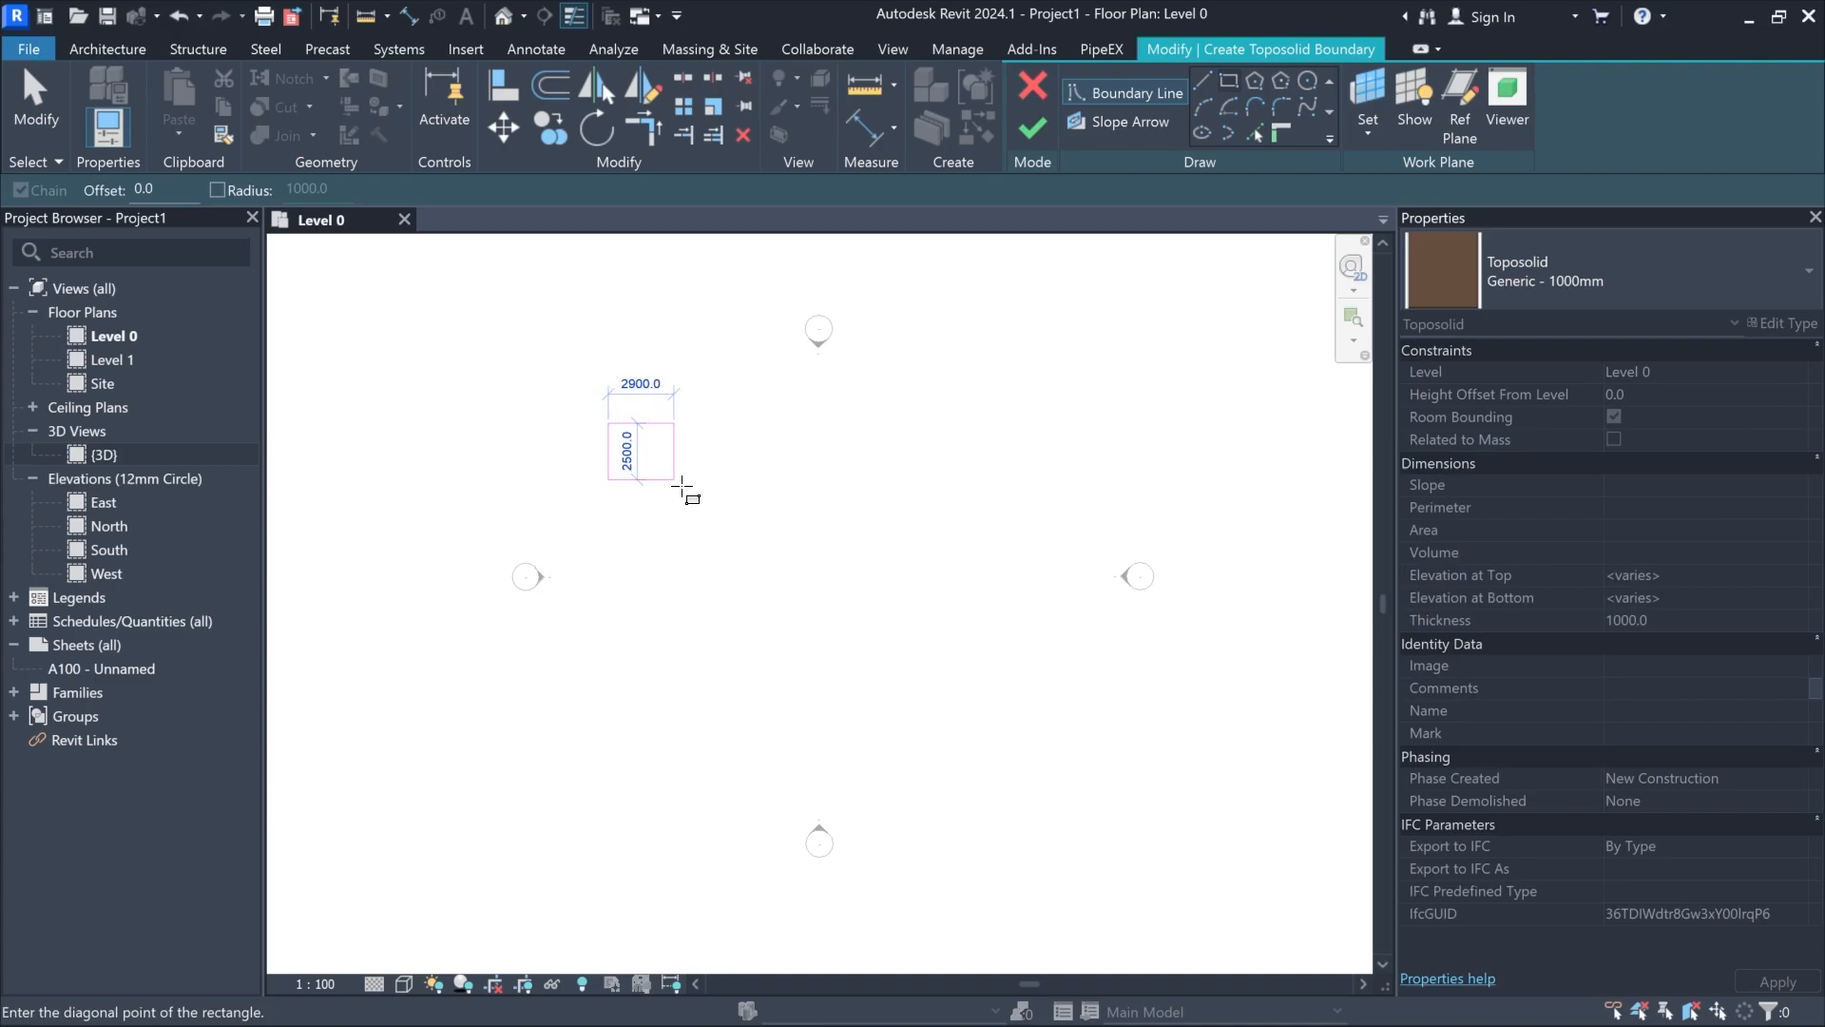
click(1078, 676)
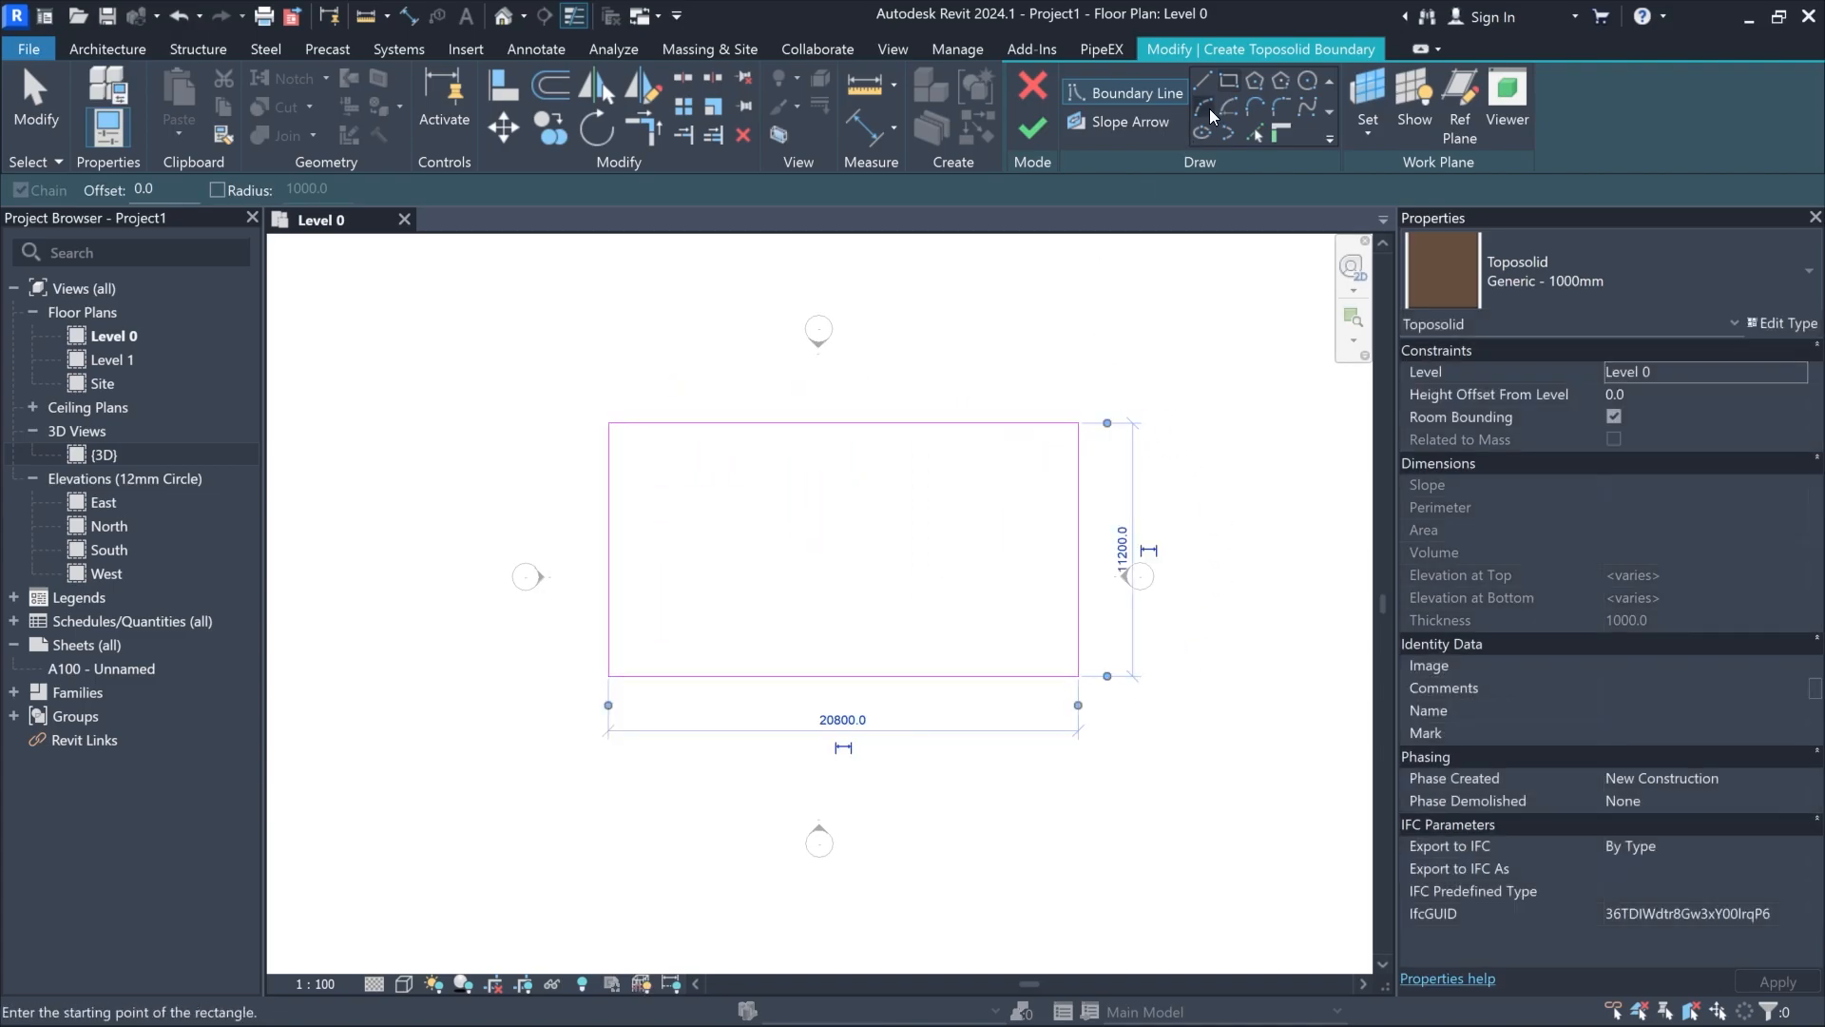
key(Escape)
Step: Replace the boundary's straight east edge with an outward-bulging arc of about 10438 mm radius between its two corners
click(1205, 108)
click(1078, 422)
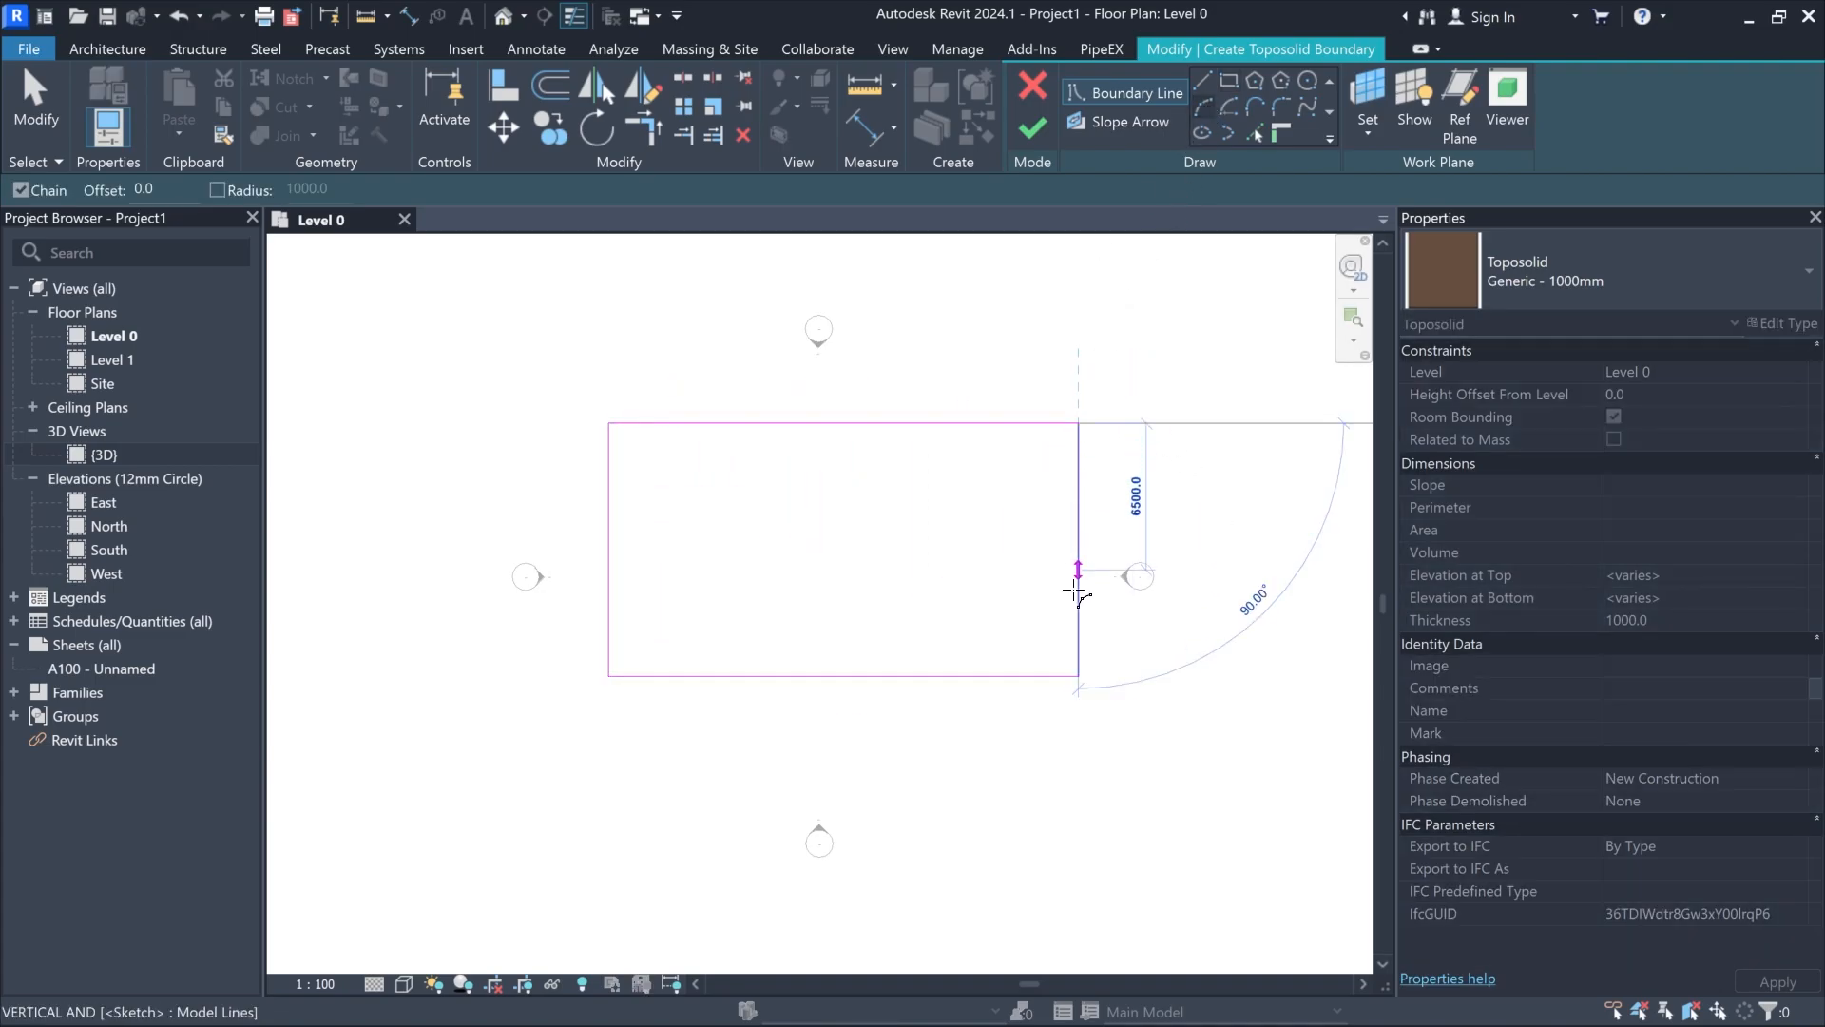
click(1078, 676)
click(1111, 583)
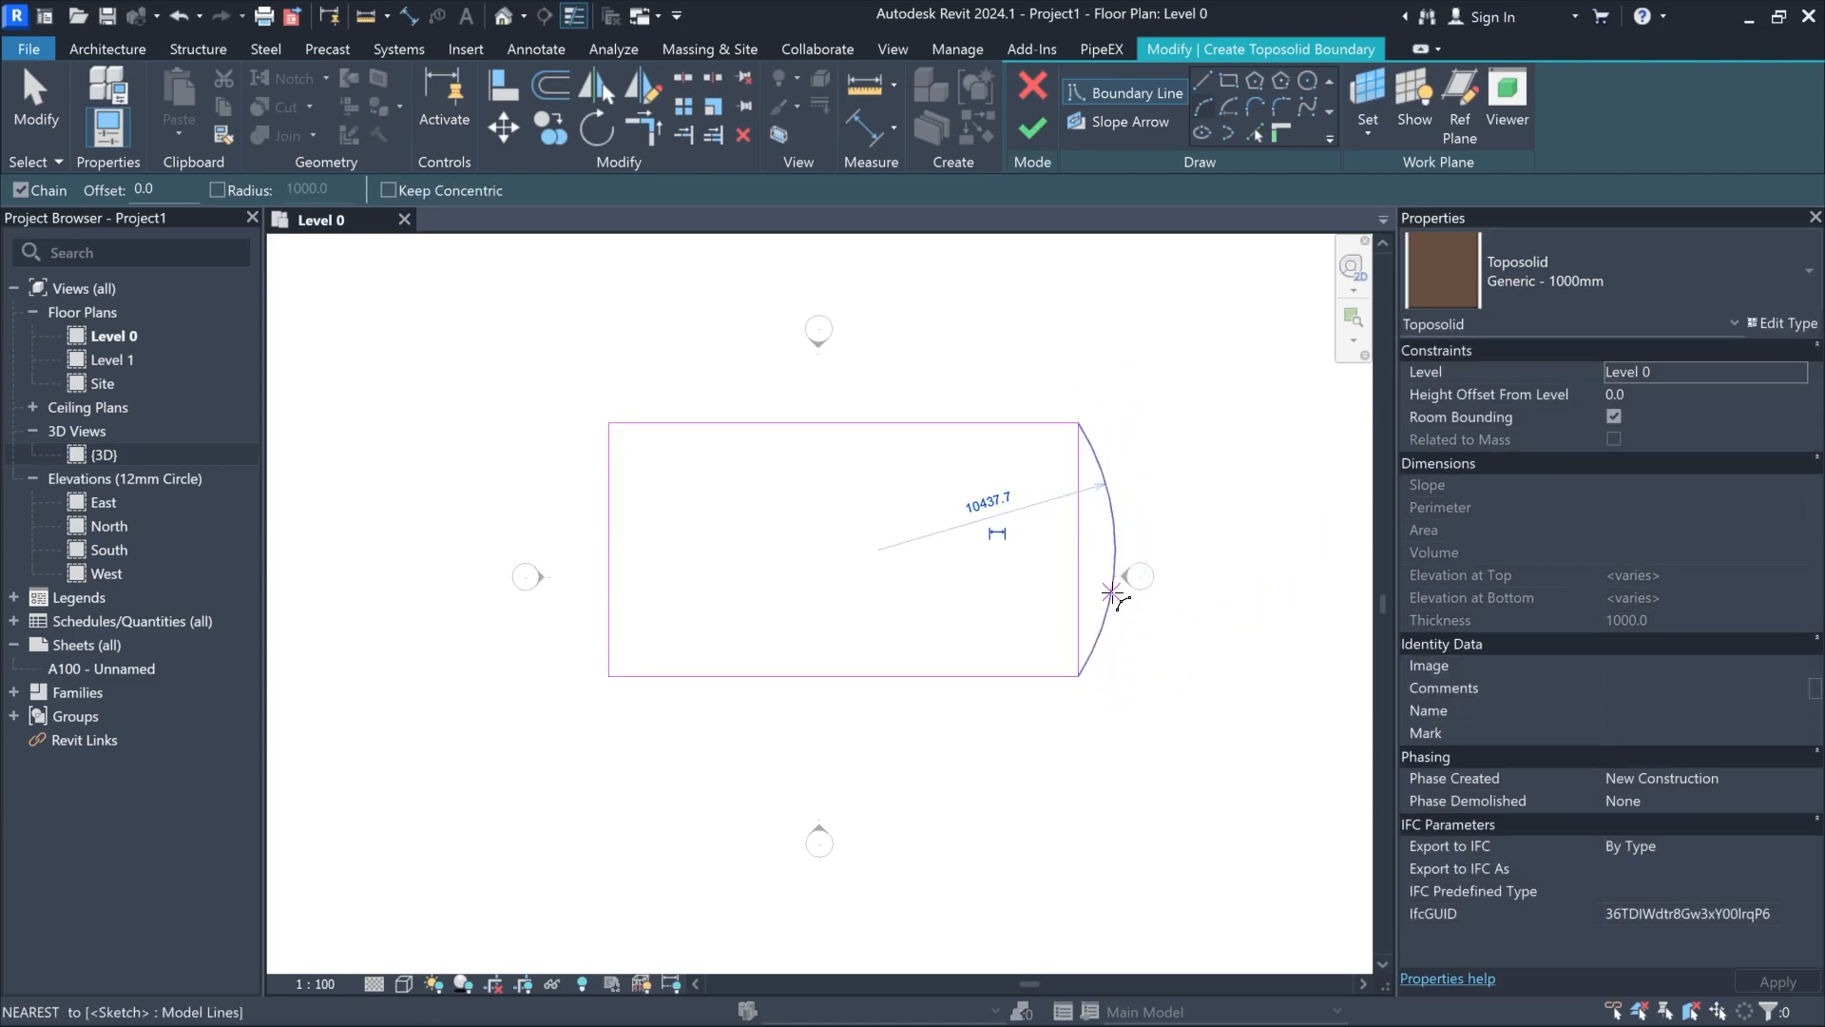
key(Escape)
key(Escape)
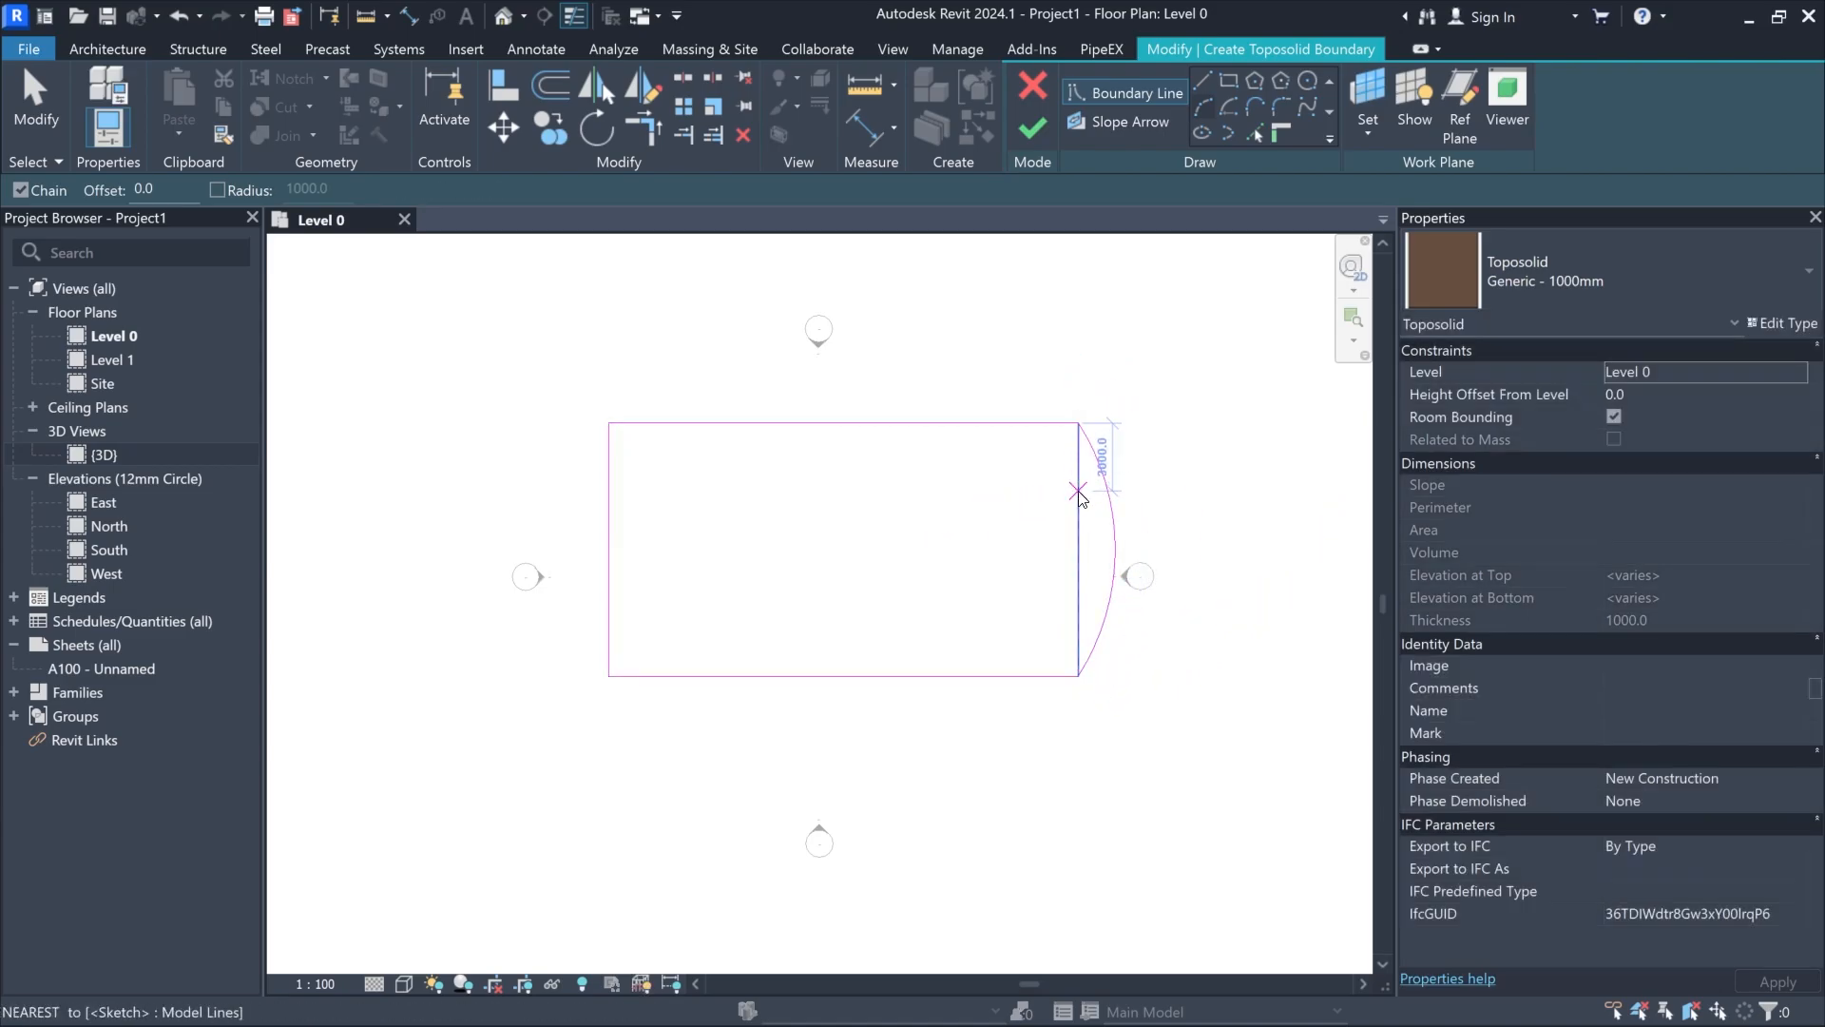
click(1078, 492)
key(Delete)
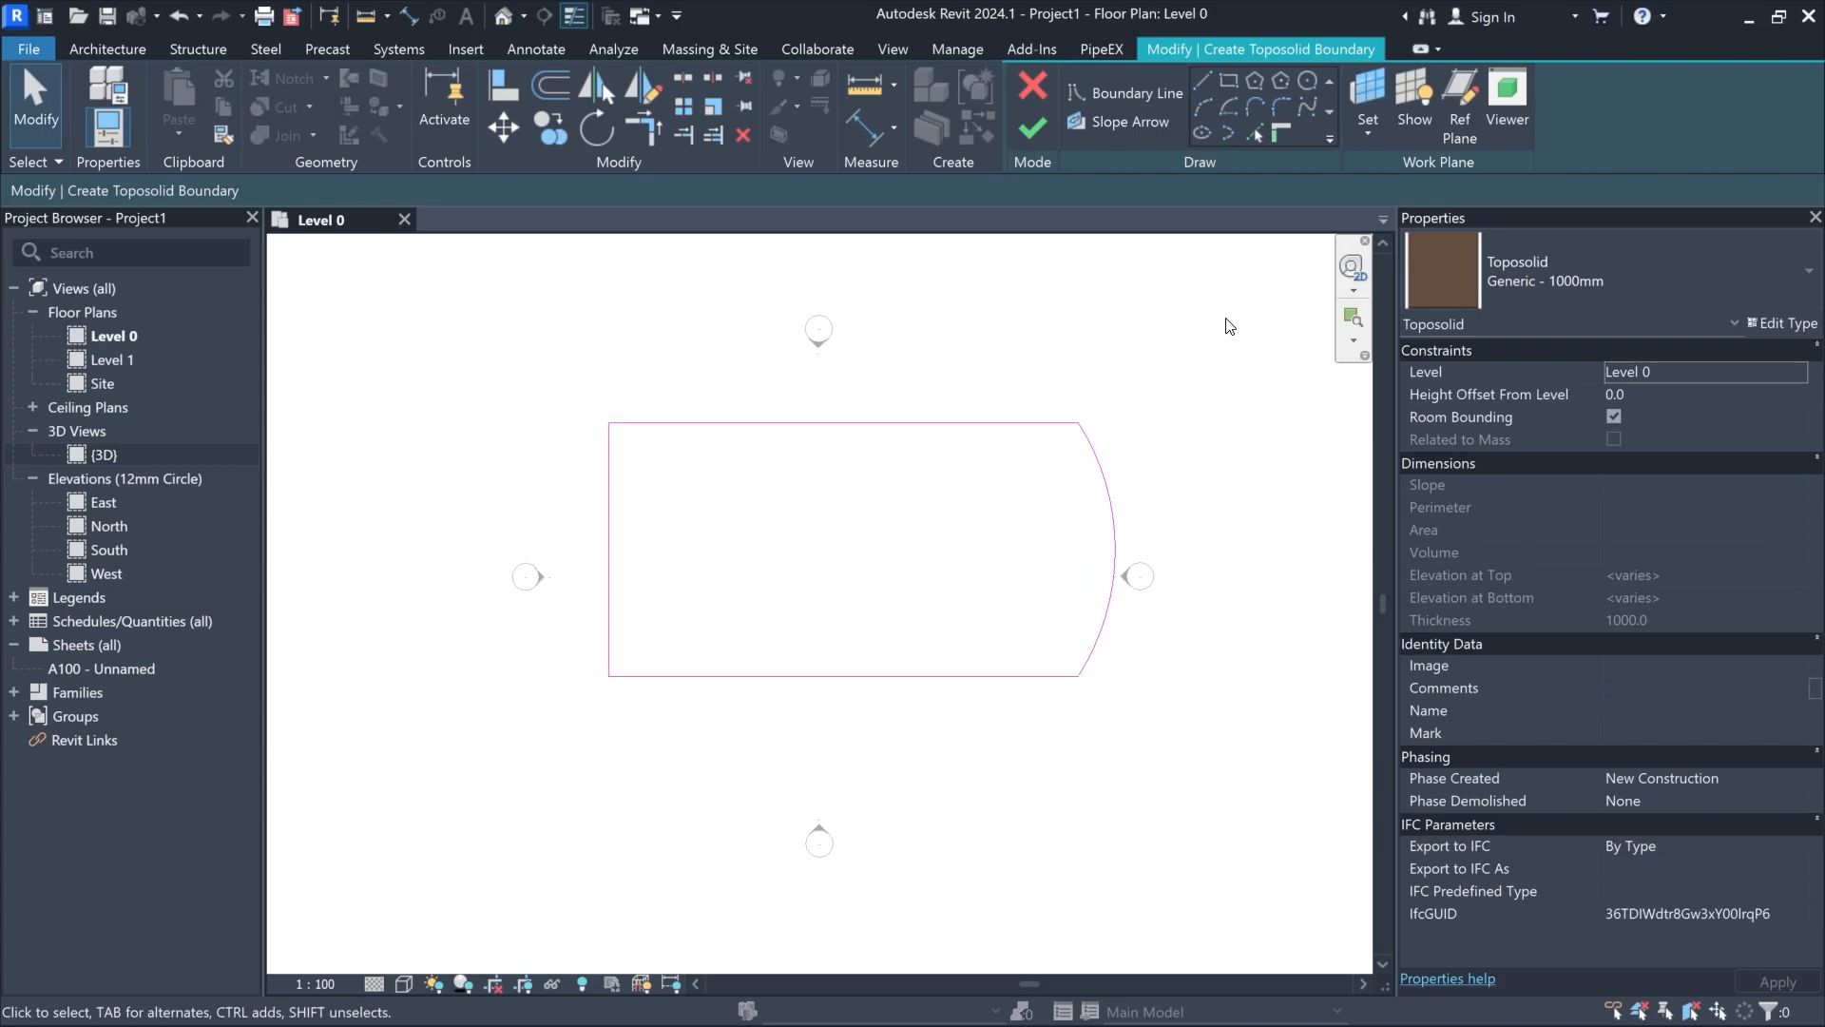
Step: Add a slope arrow from the west edge's midpoint horizontally to the east arc and finish the toposolid sketch
scroll(1039, 412, up, 2)
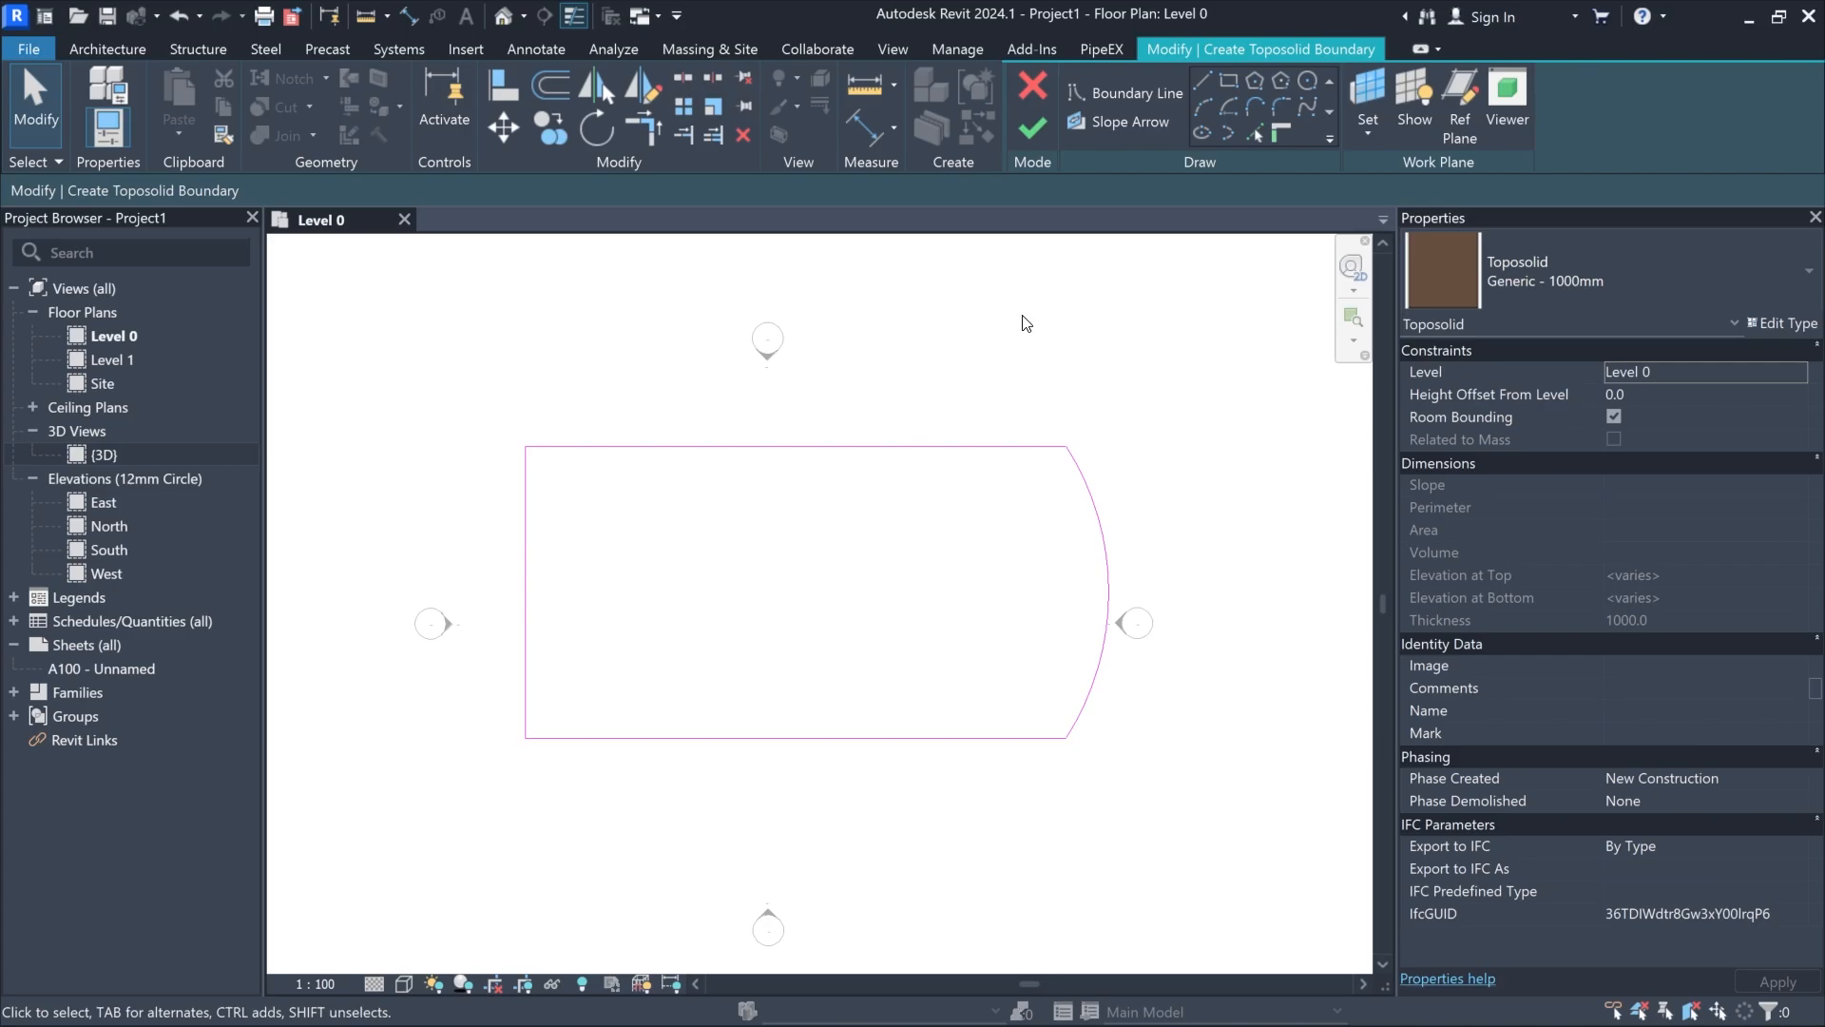
click(1144, 125)
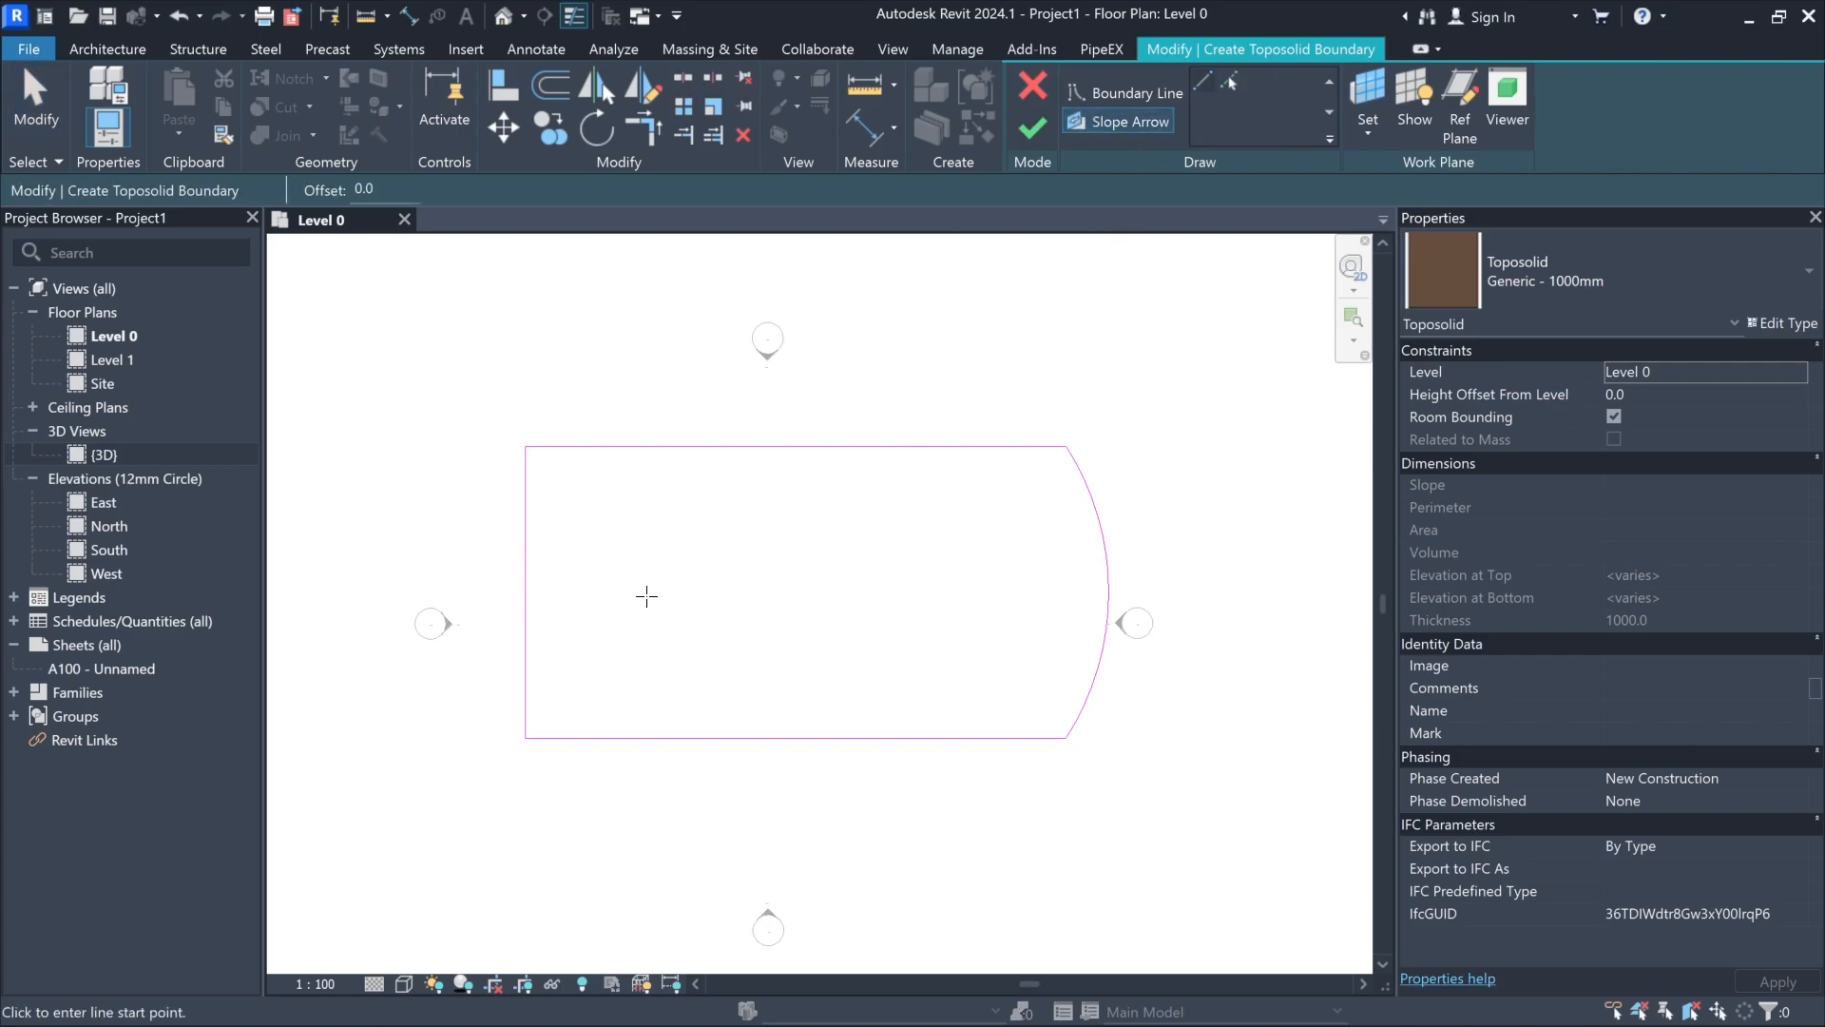
click(533, 592)
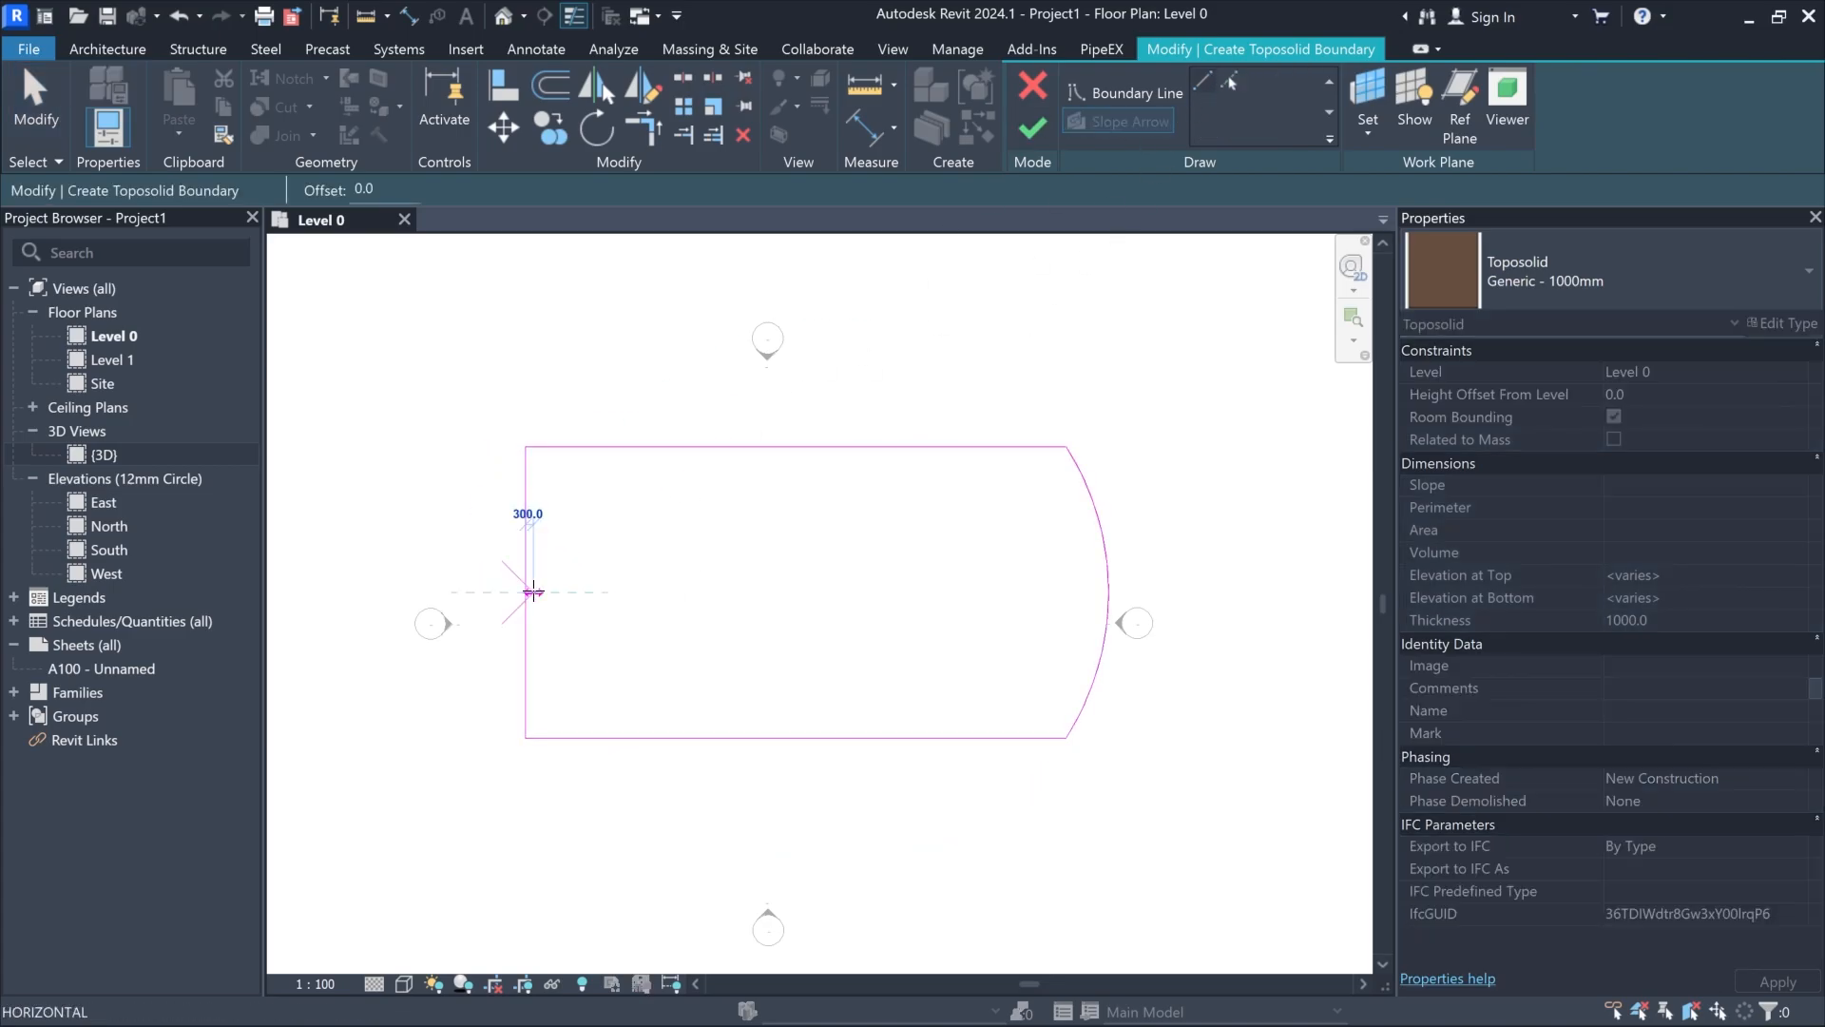
click(1109, 592)
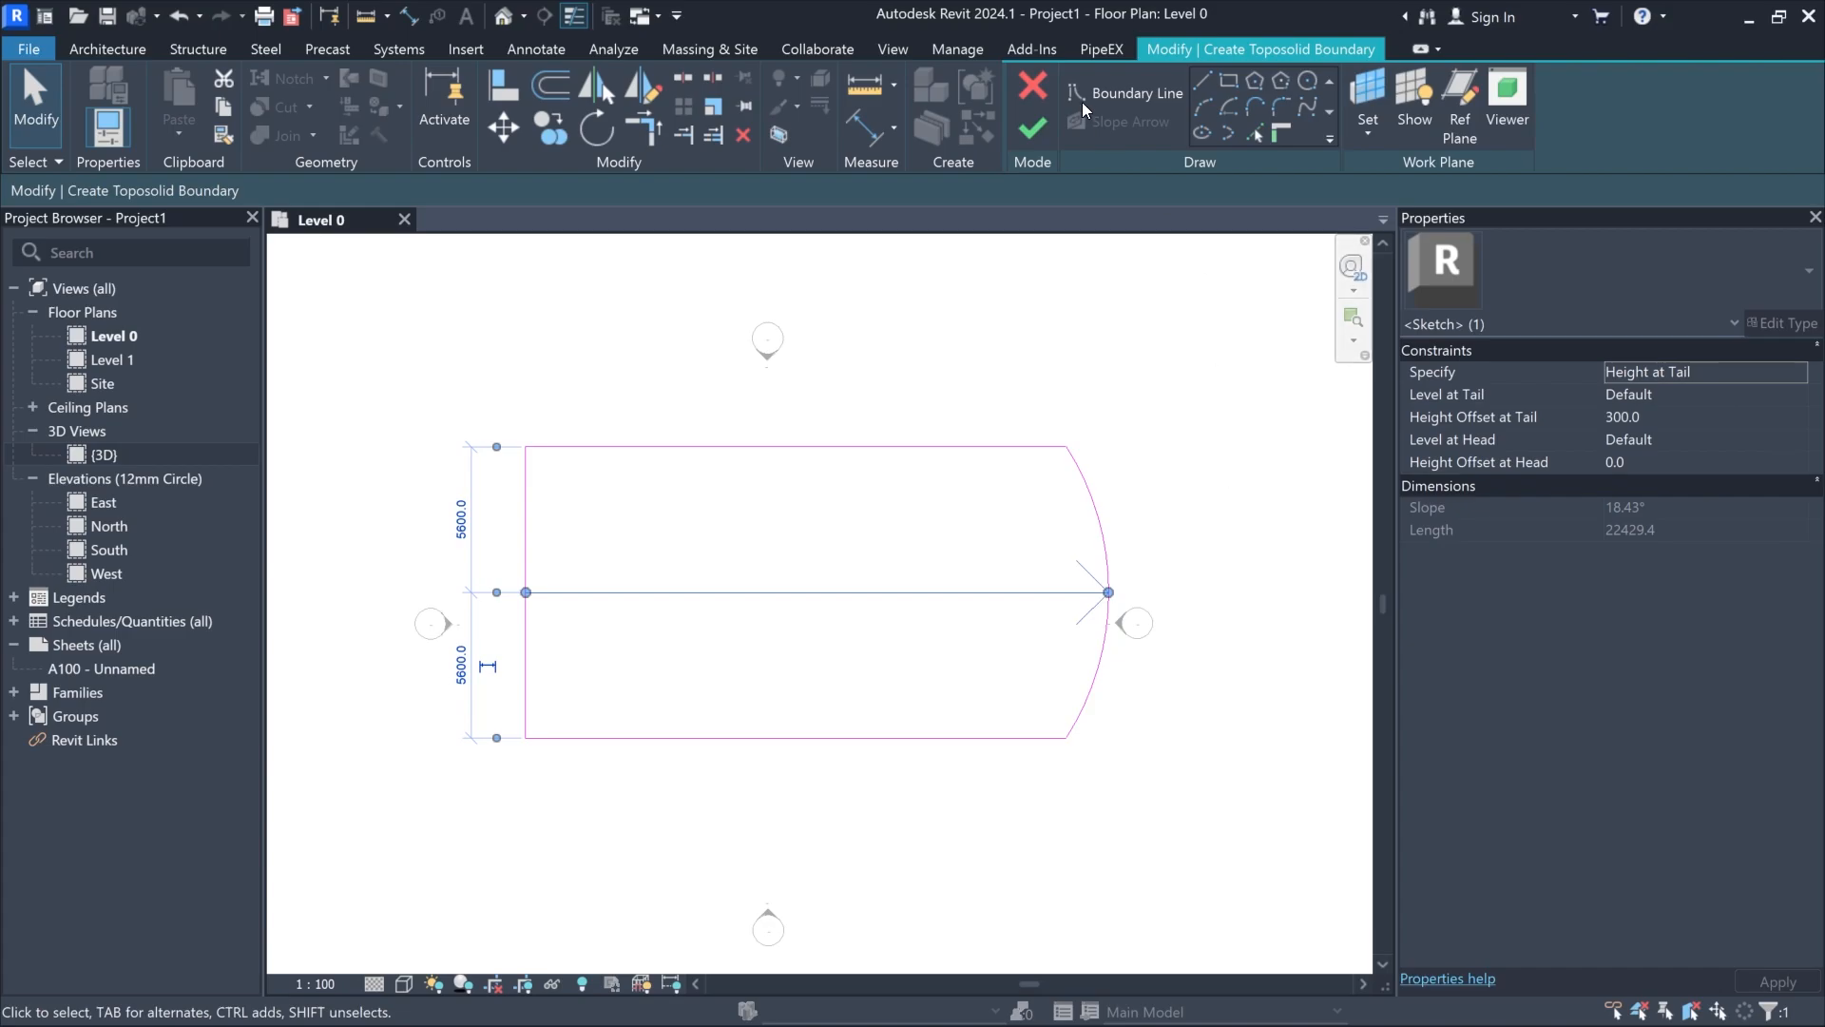
click(1033, 131)
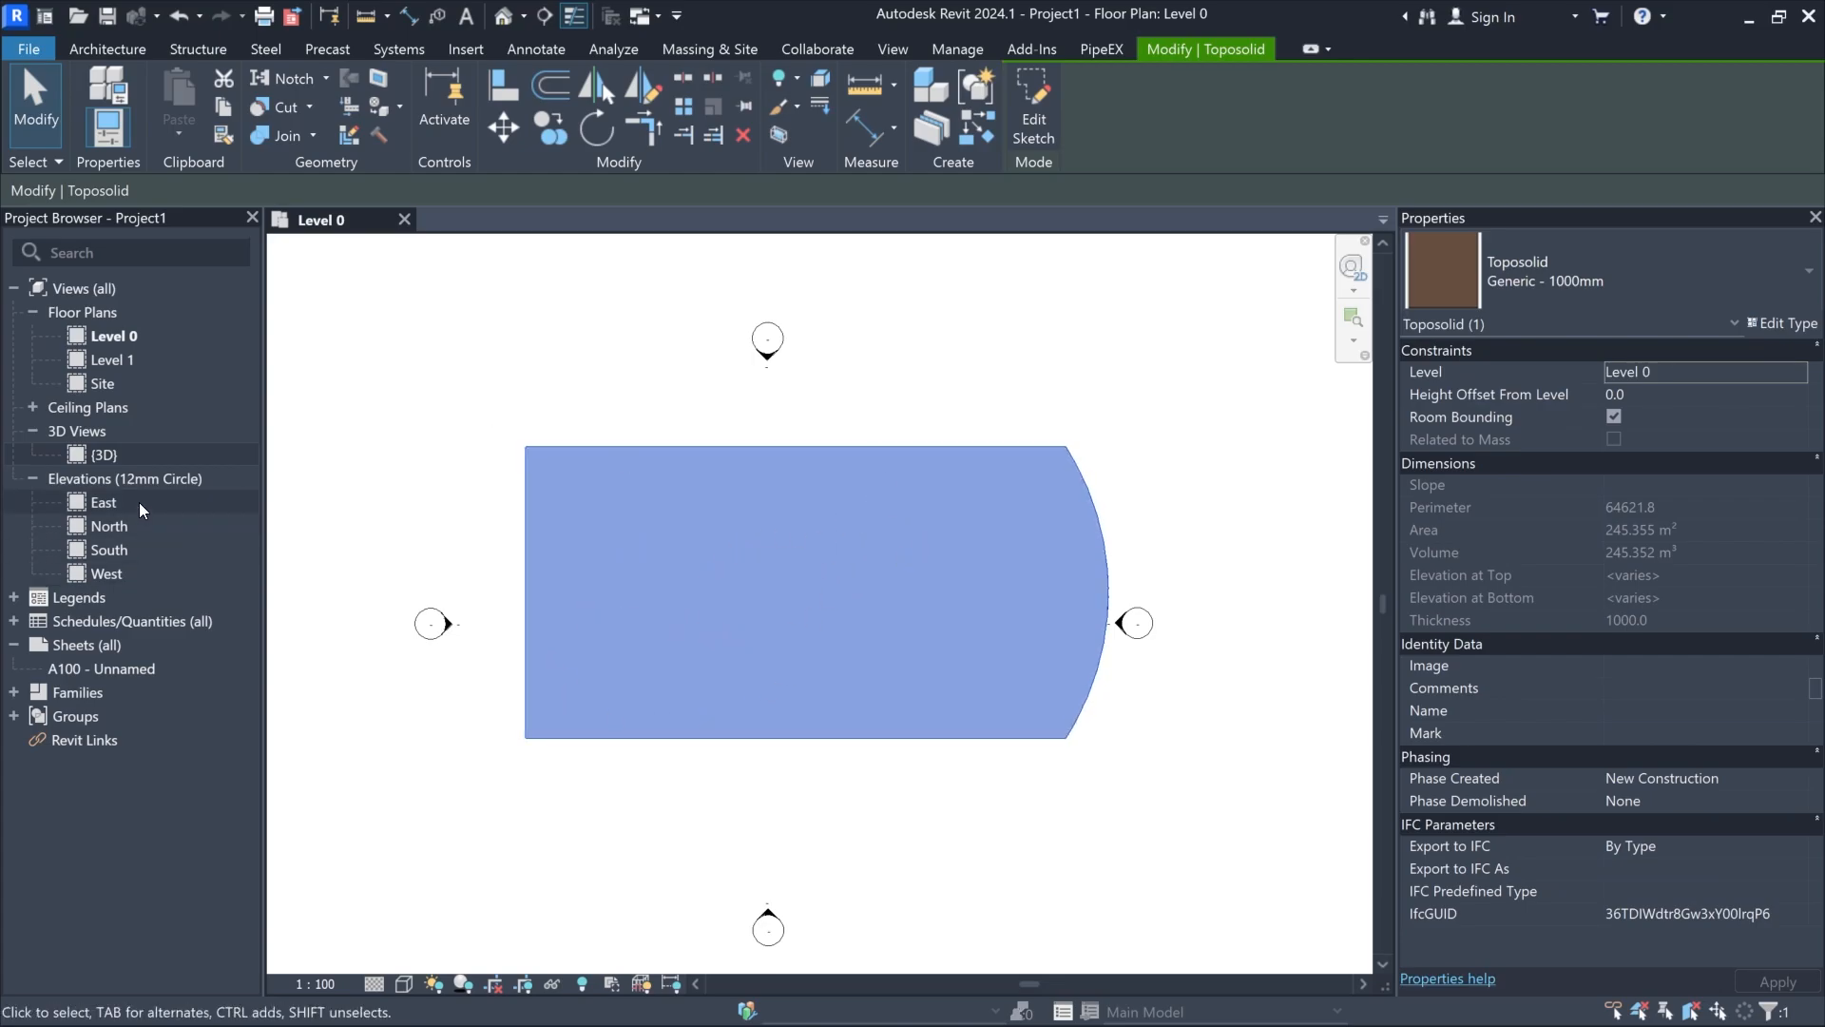
Step: Examine the toposolid's slope in the North elevation and return to the Level 0 plan
double_click(109, 527)
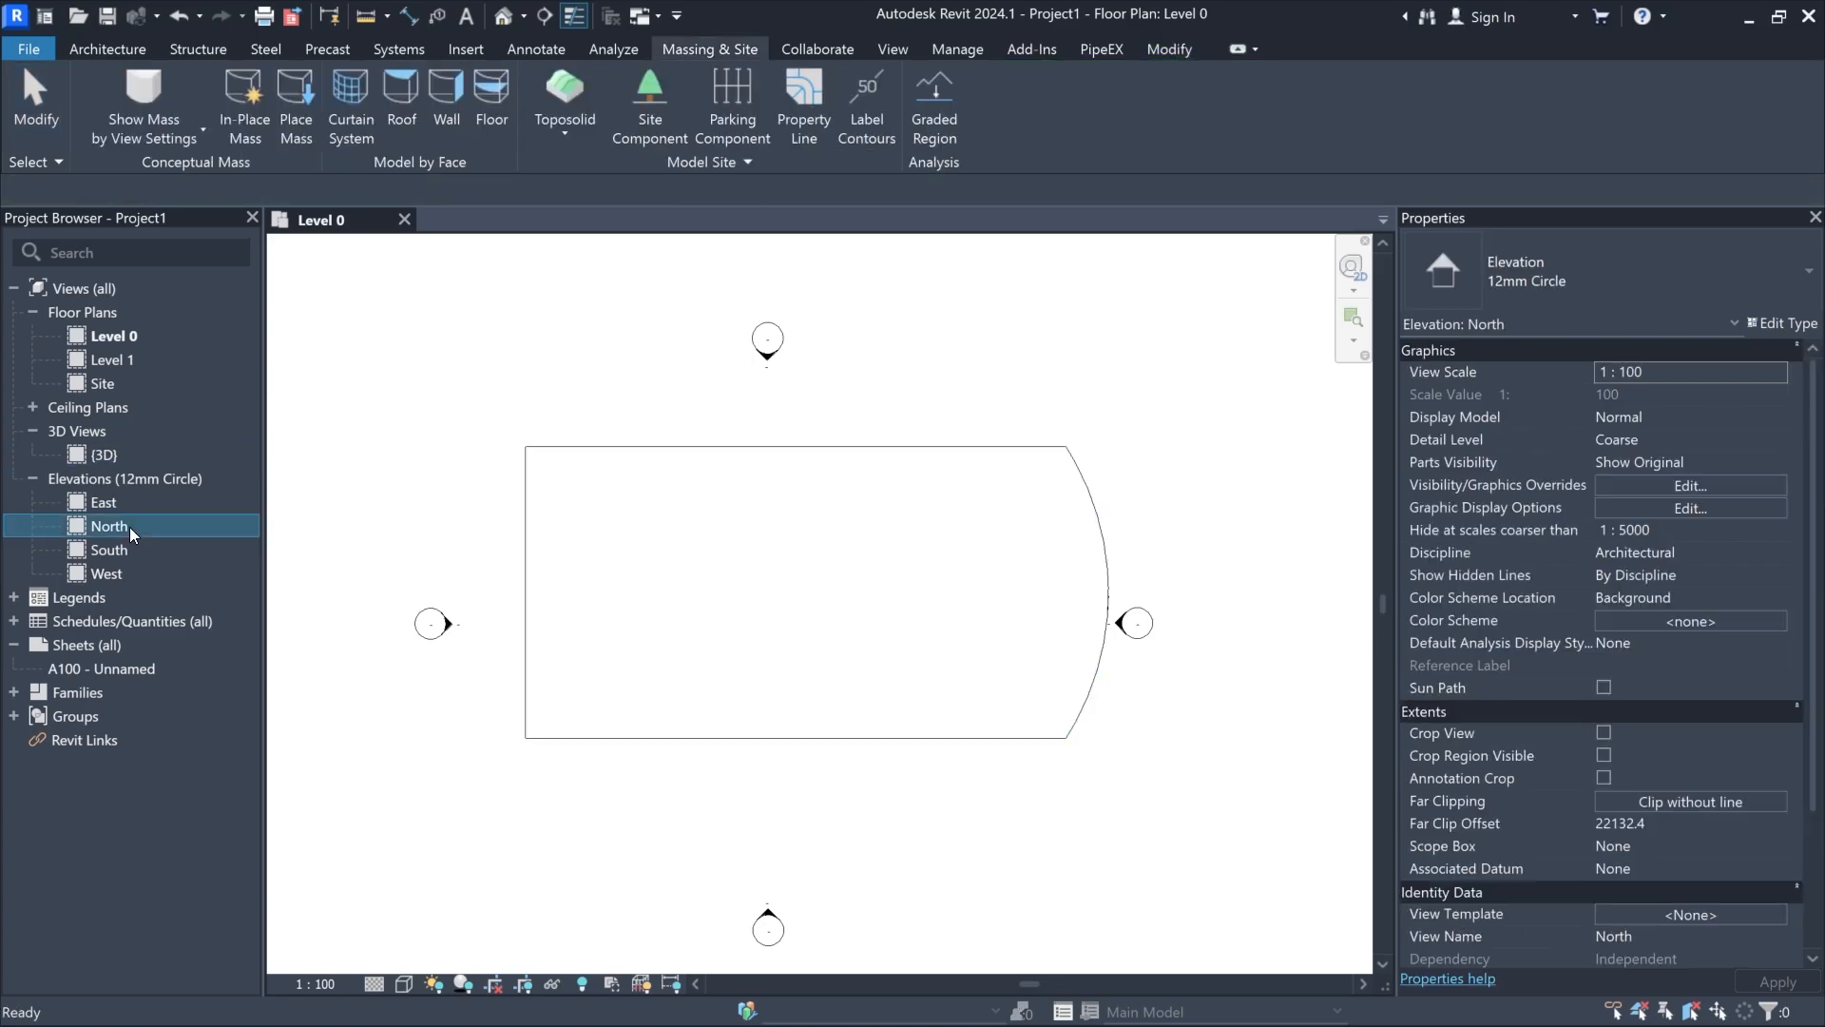
scroll(841, 645, up, 6)
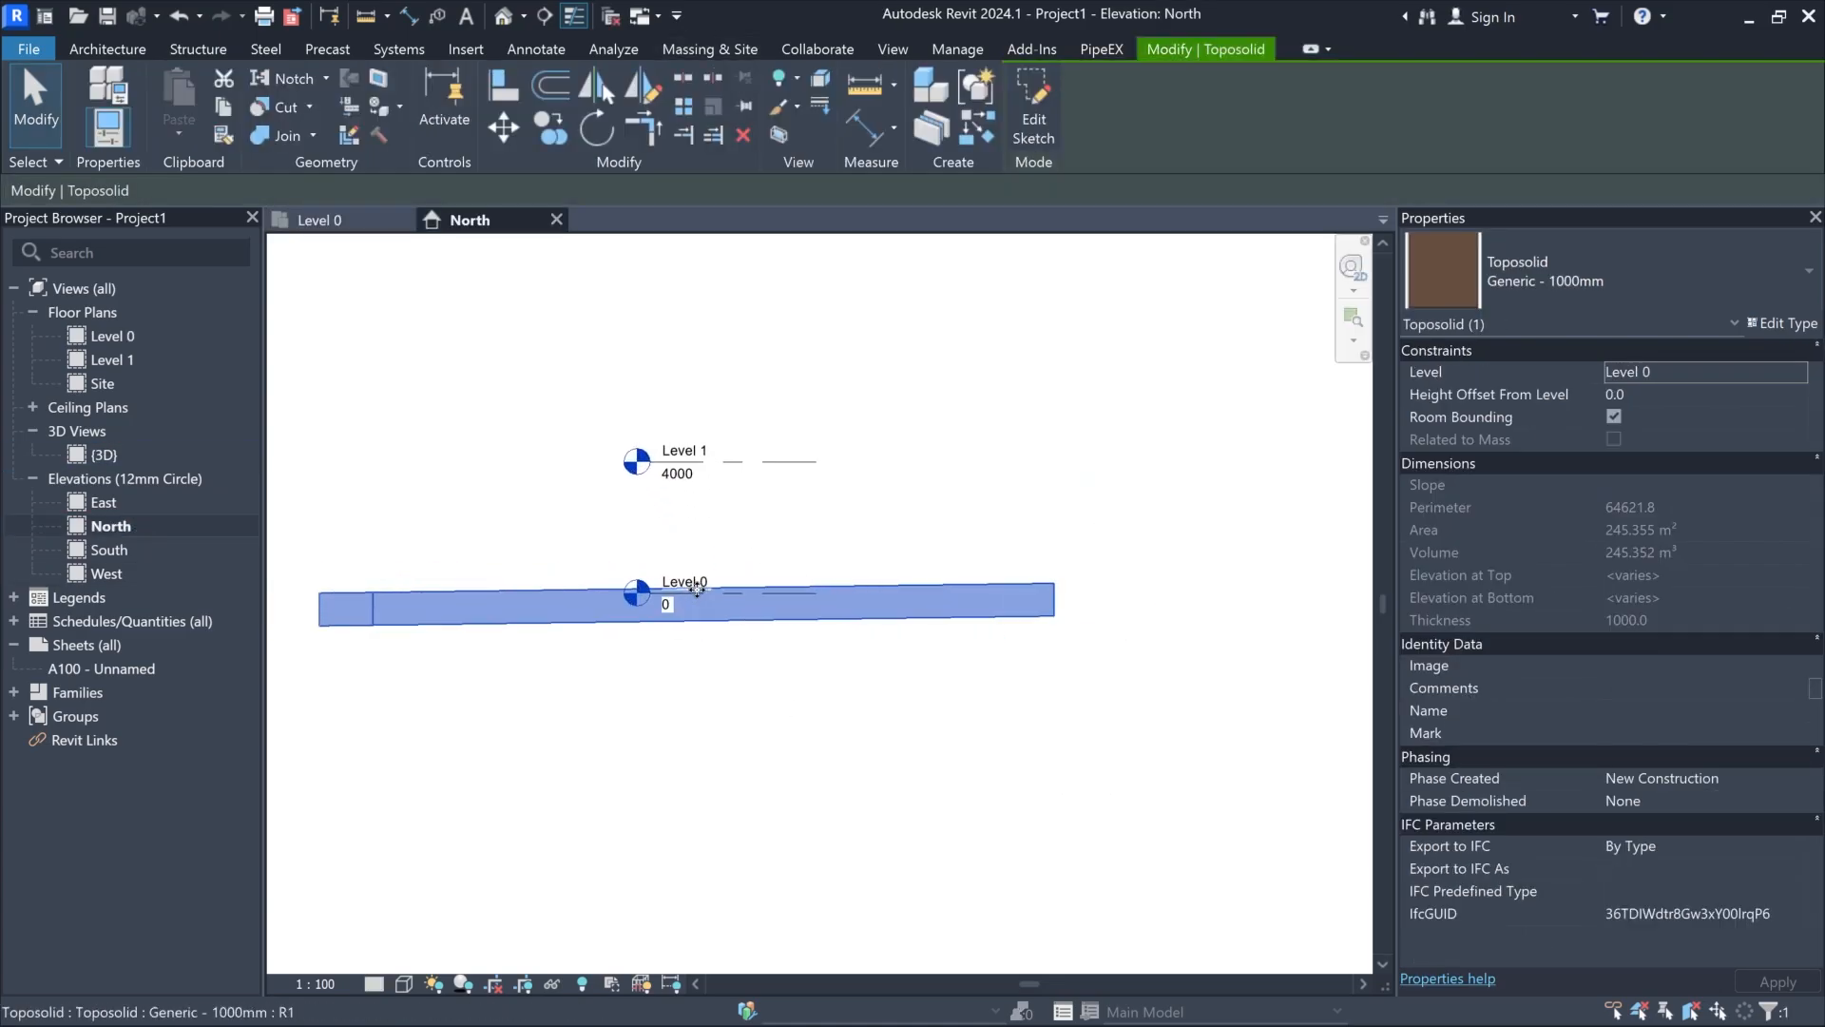
middle_drag(668, 542, 835, 555)
scroll(876, 564, up, 1)
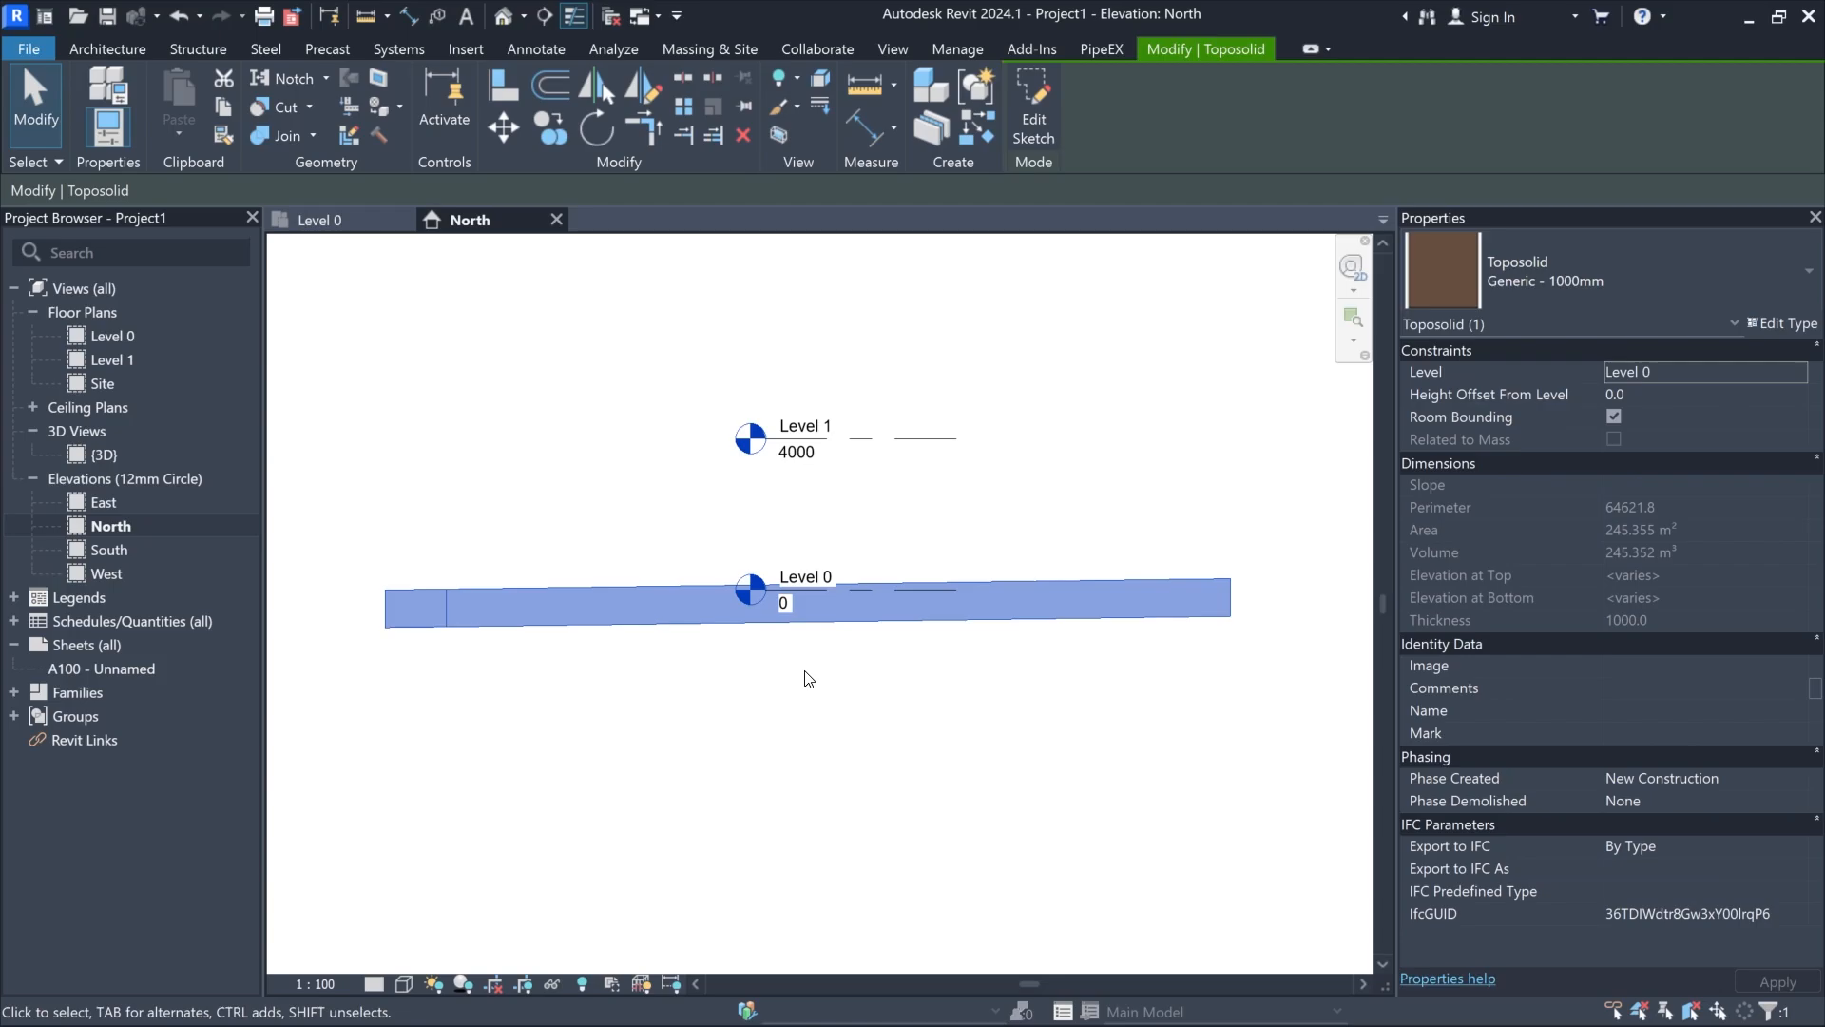
click(359, 219)
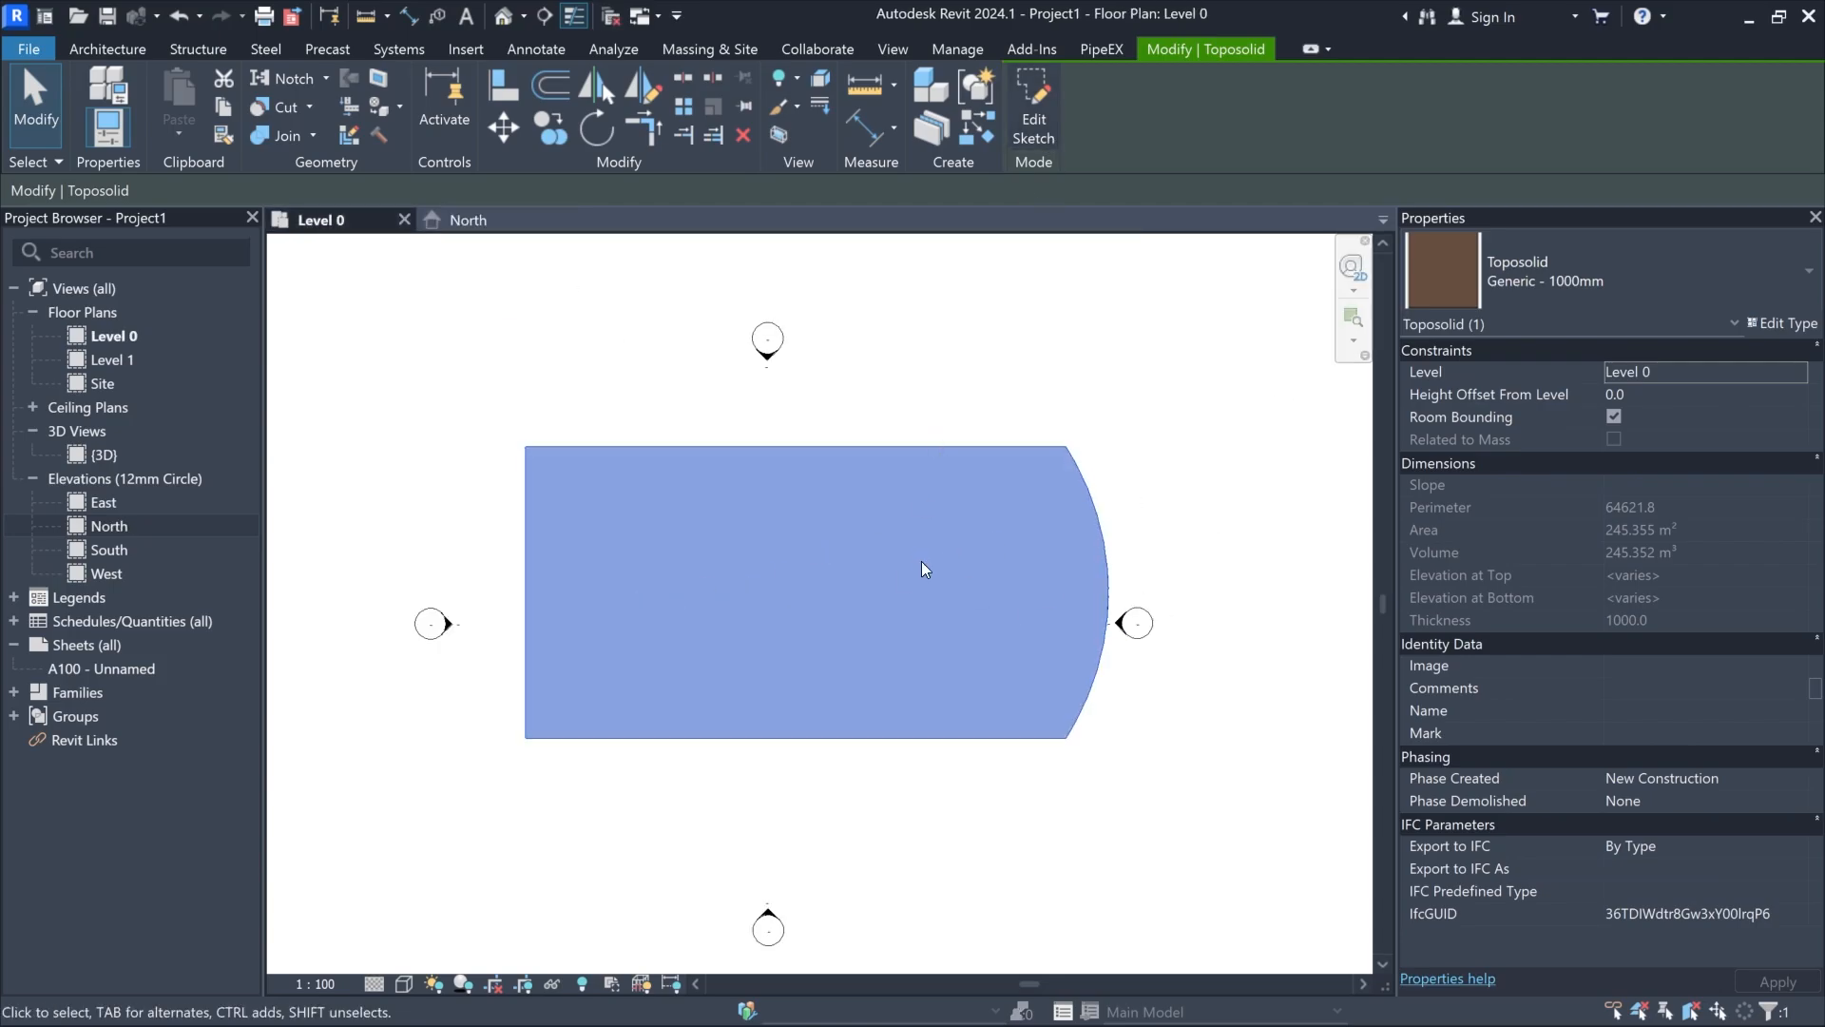
Step: Inspect the slope arrow's properties in the toposolid's boundary sketch and finish the sketch without saving the project
click(1034, 106)
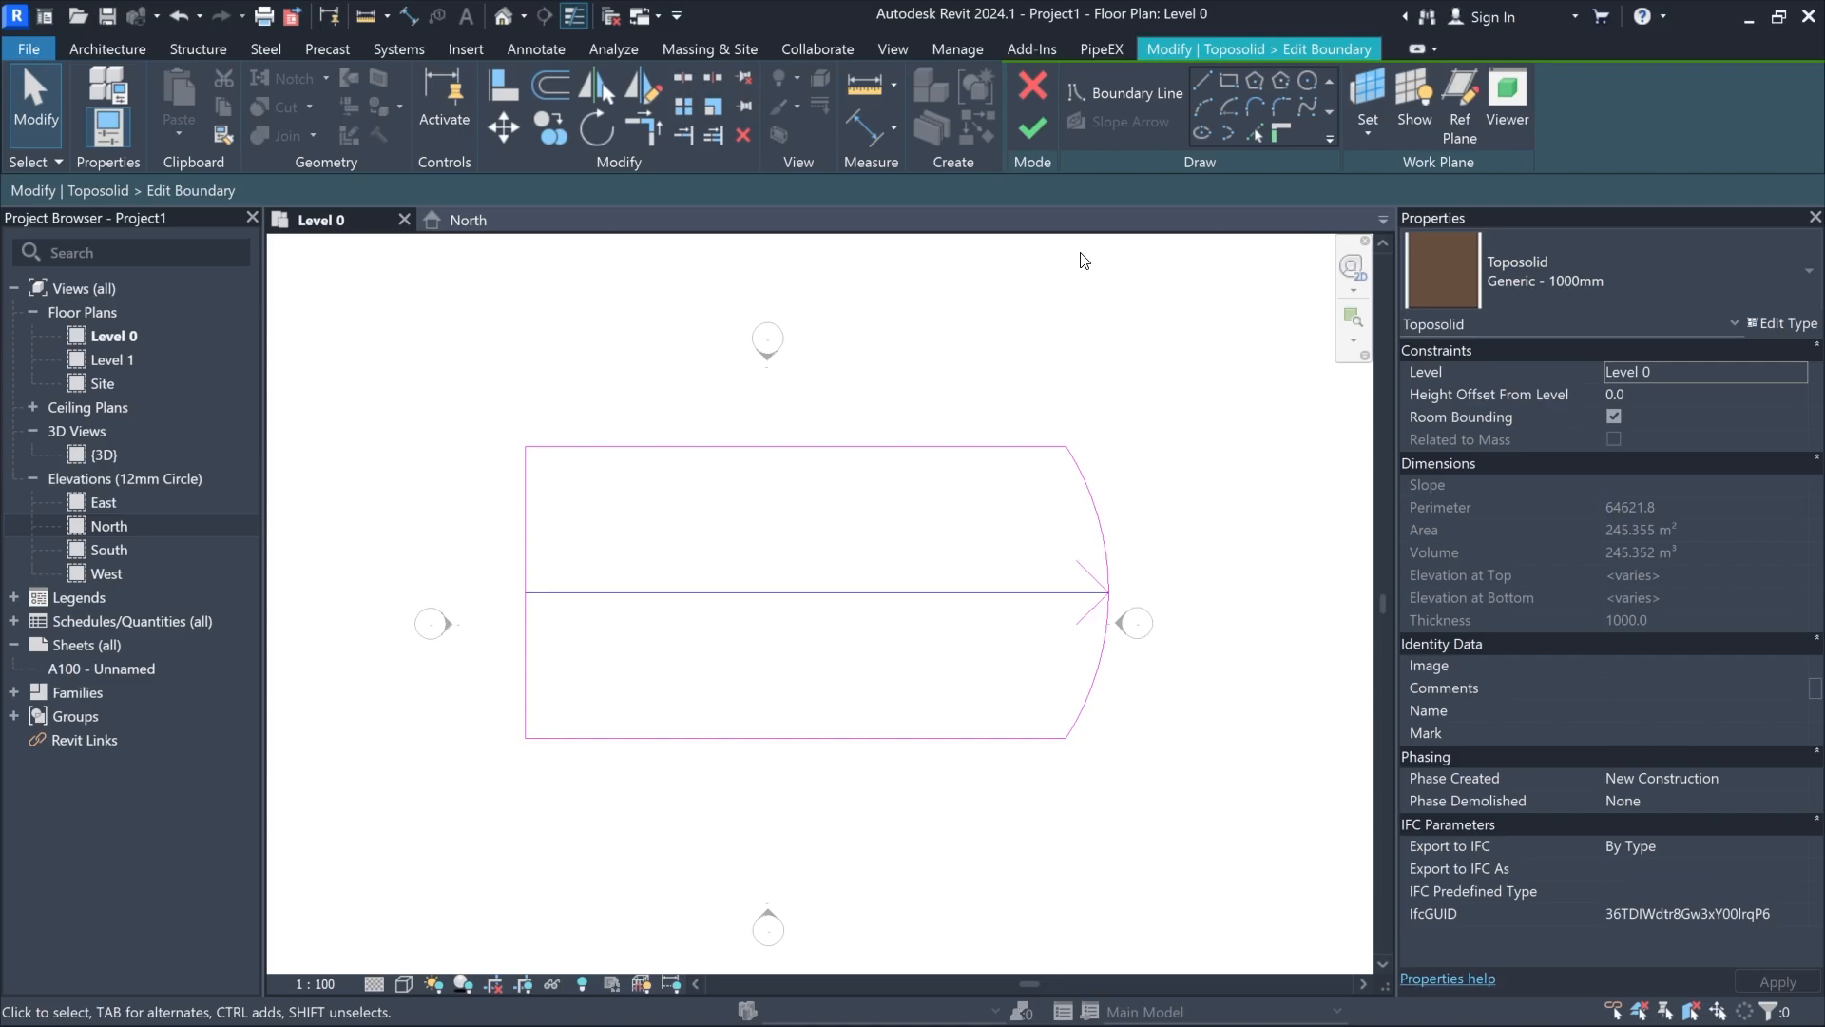
click(1060, 604)
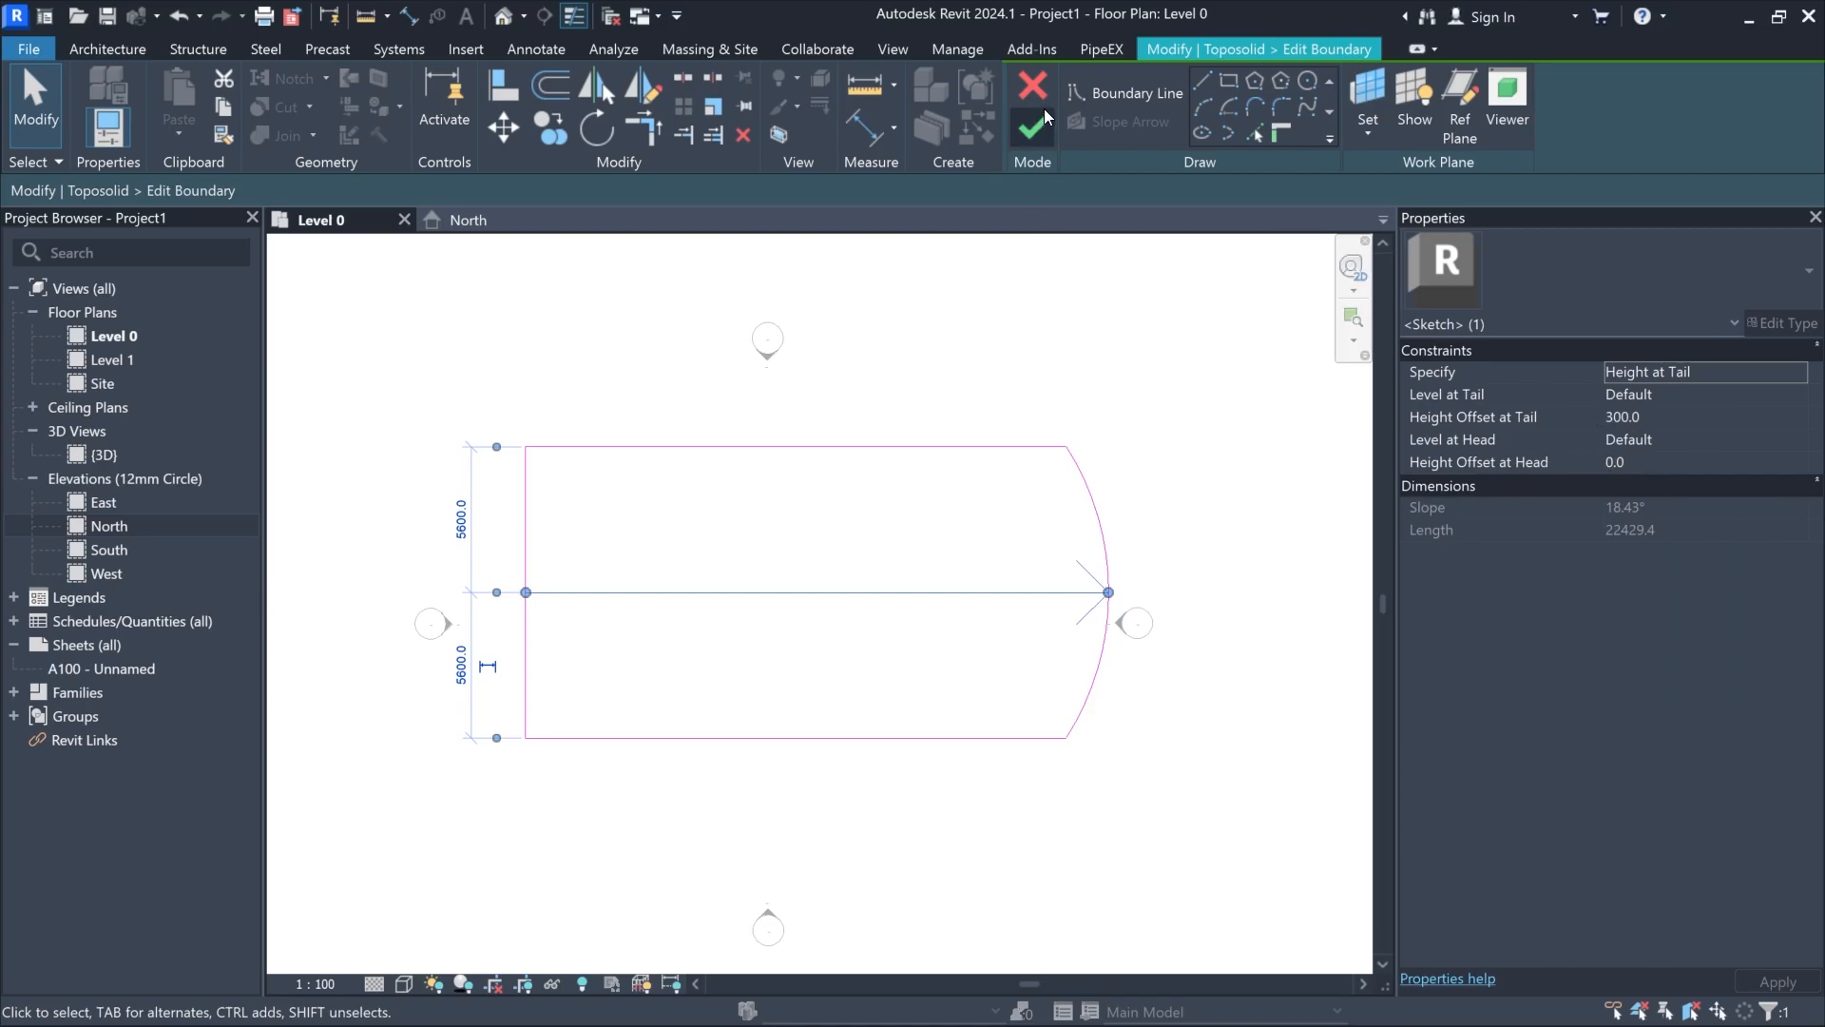
click(1027, 139)
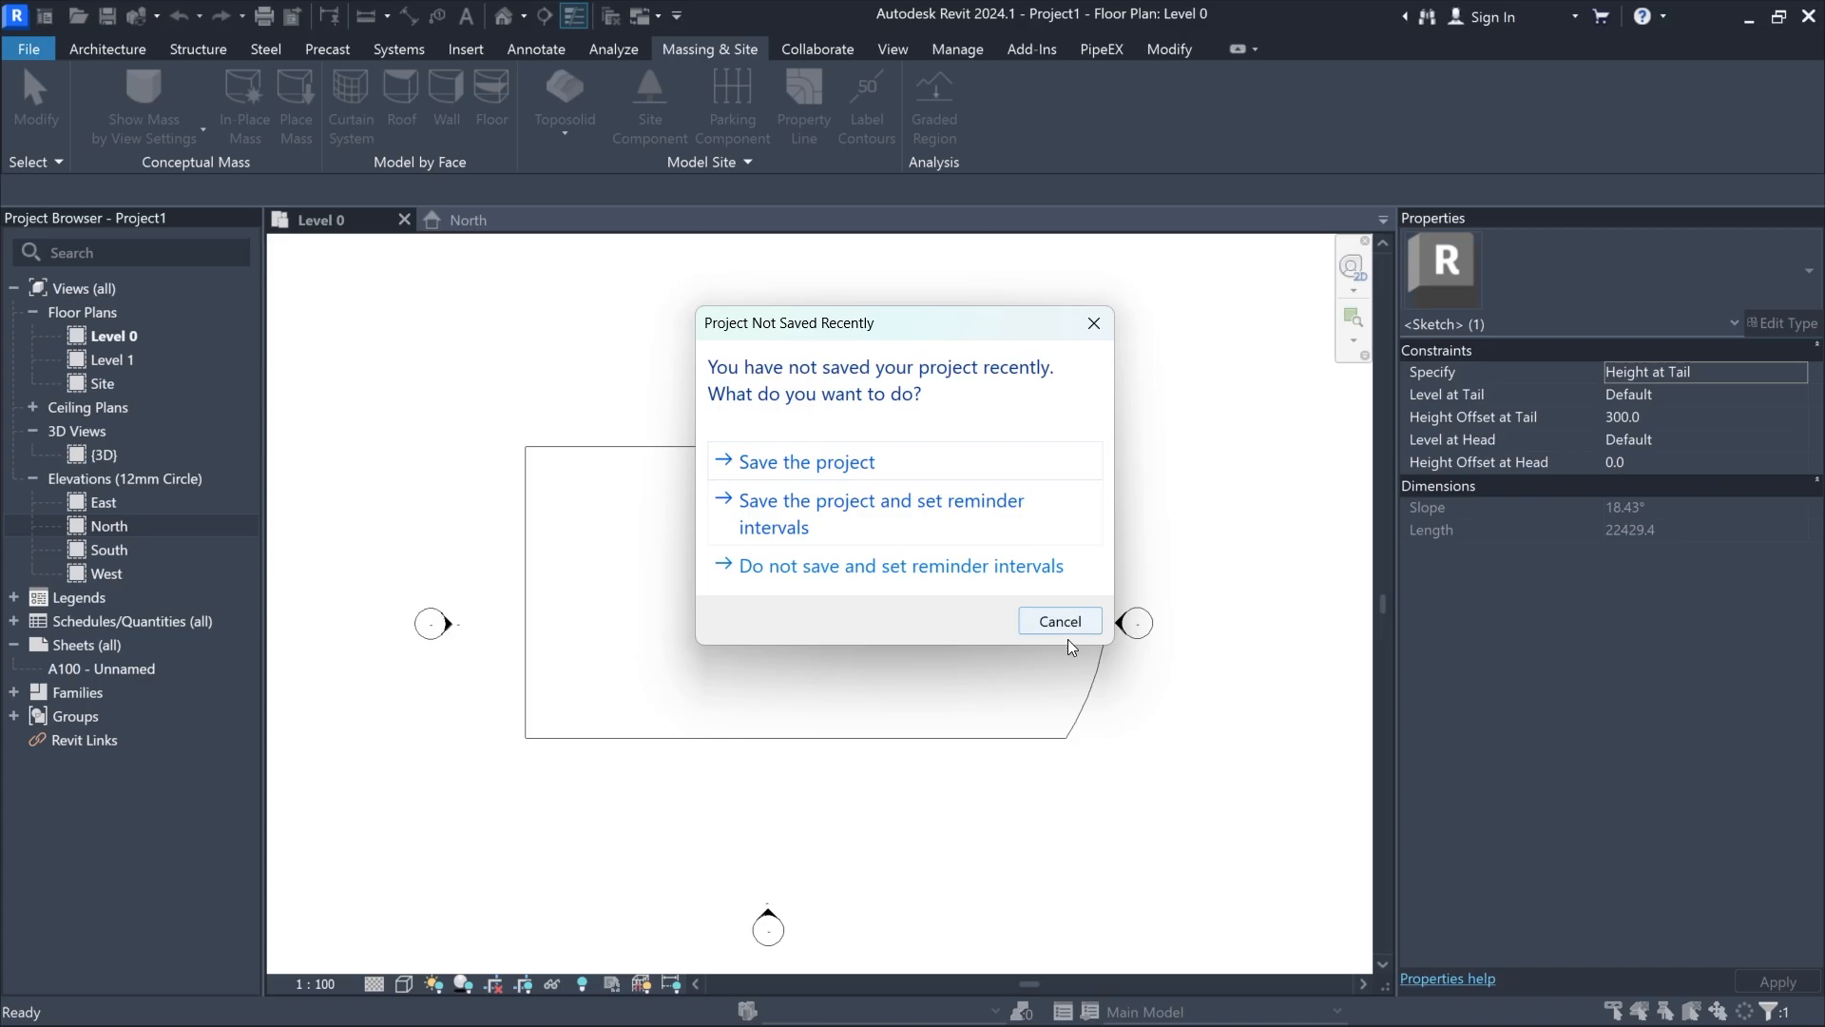
click(1072, 620)
click(904, 397)
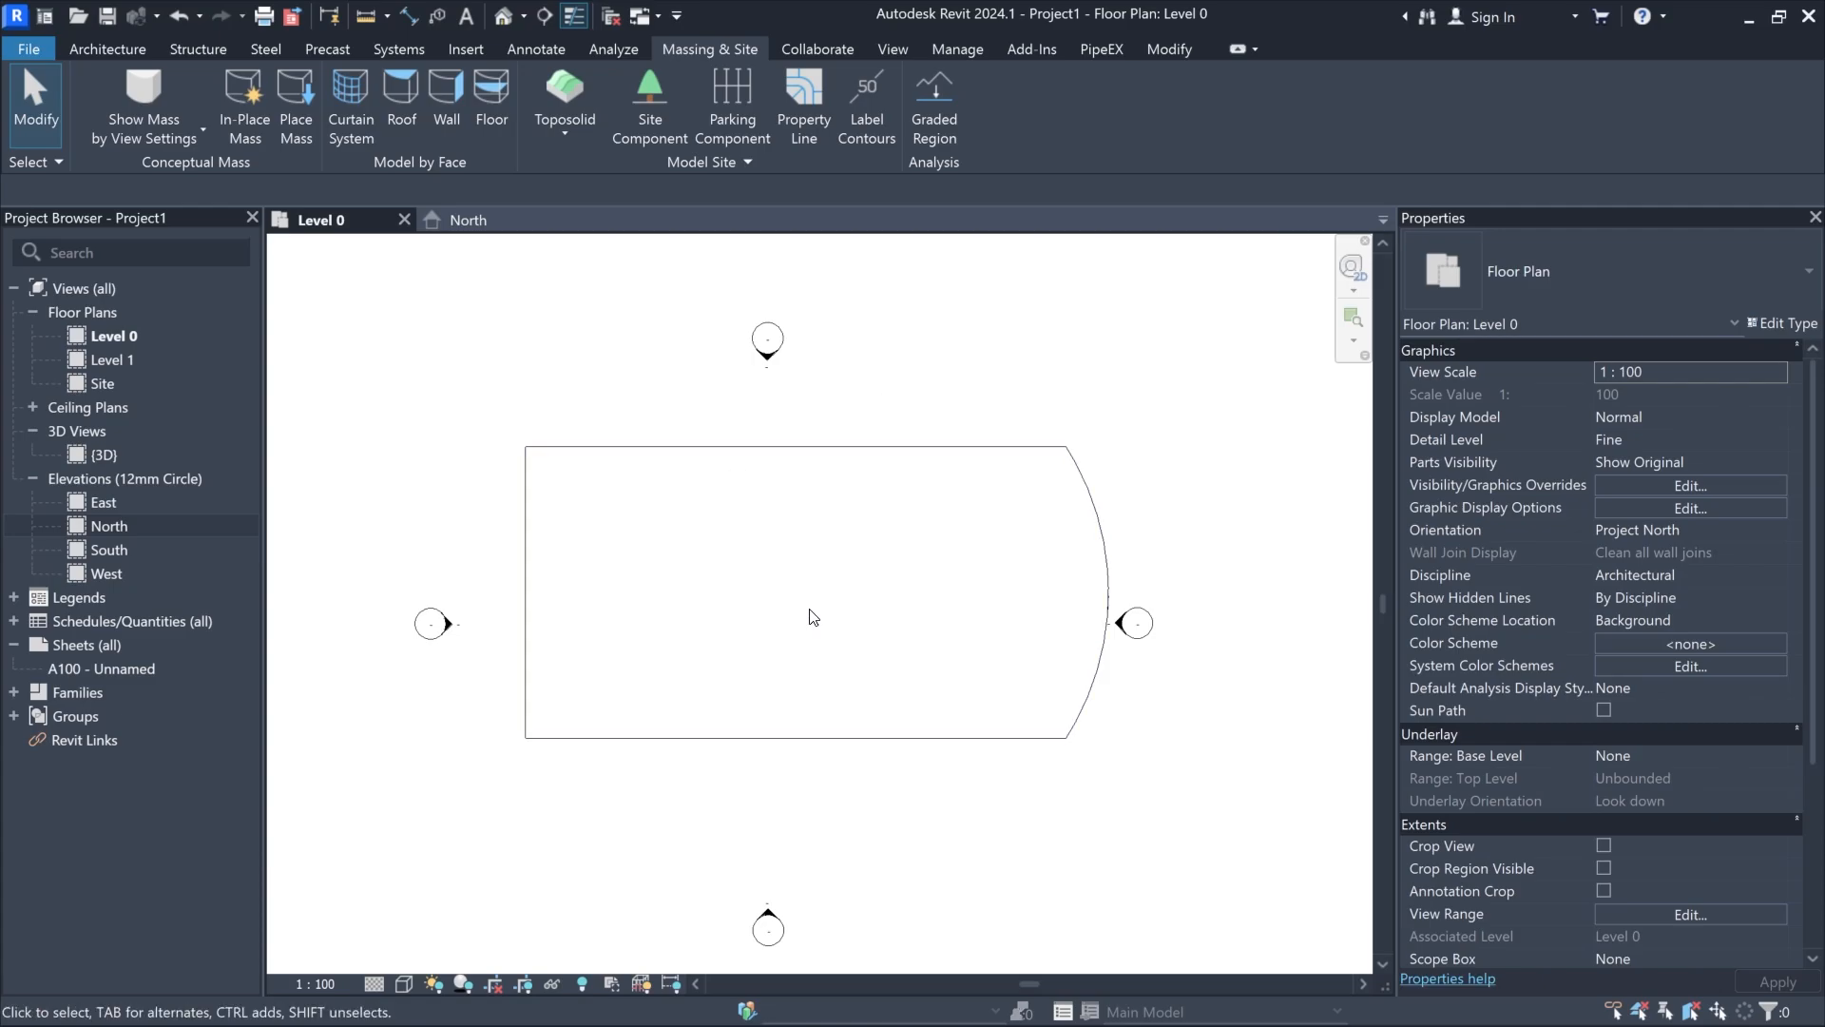
Step: Delete the slope arrow from the toposolid's boundary sketch and finish the sketch
click(929, 445)
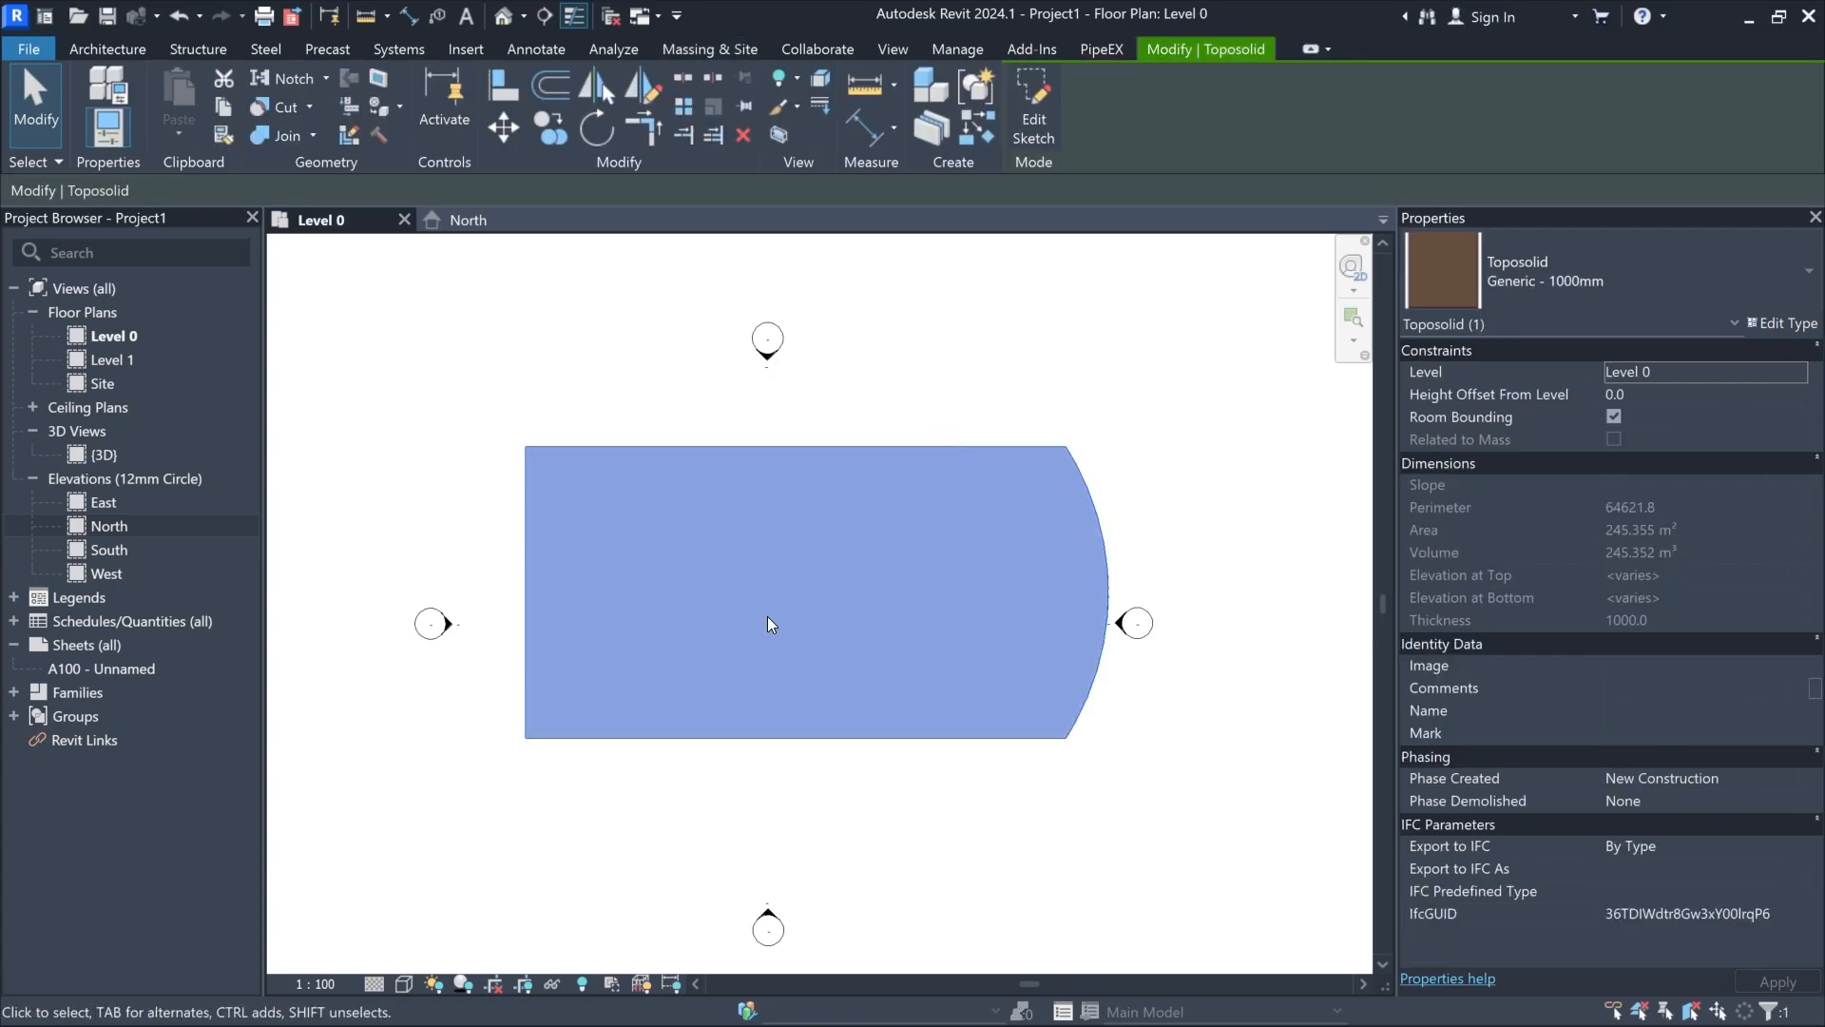
click(1033, 122)
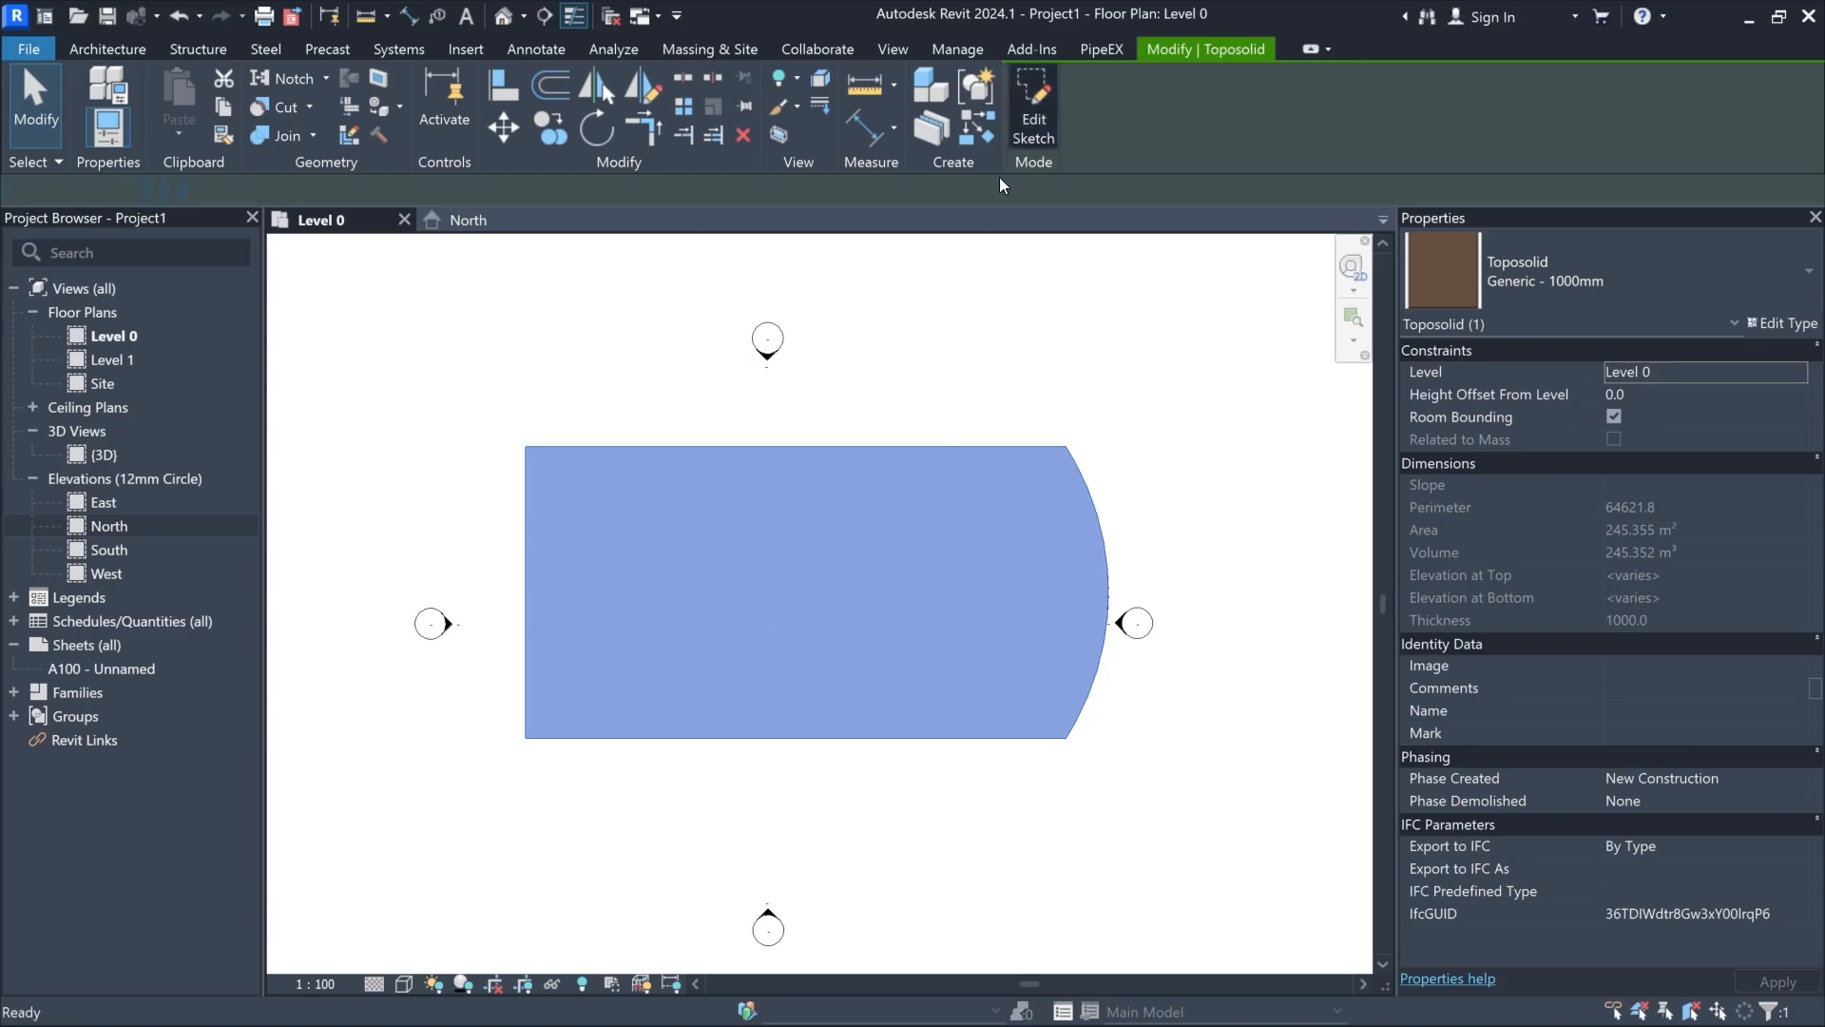
click(829, 593)
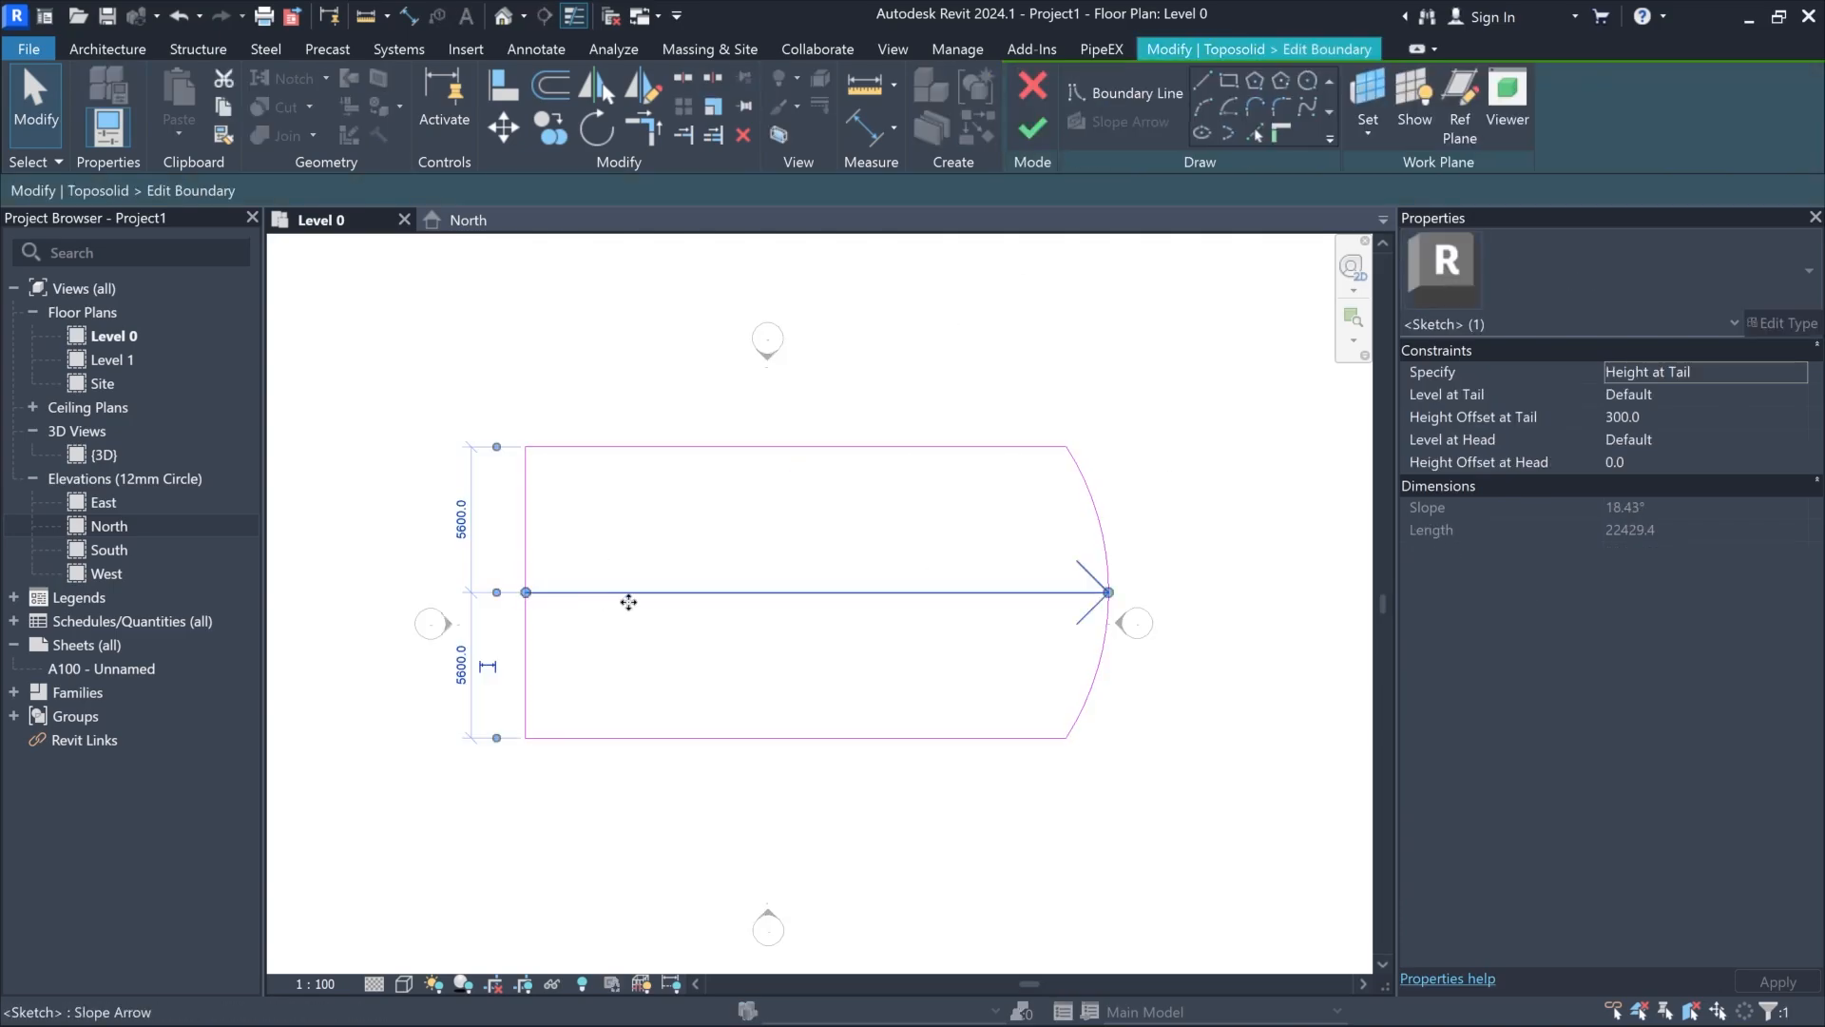
key(Escape)
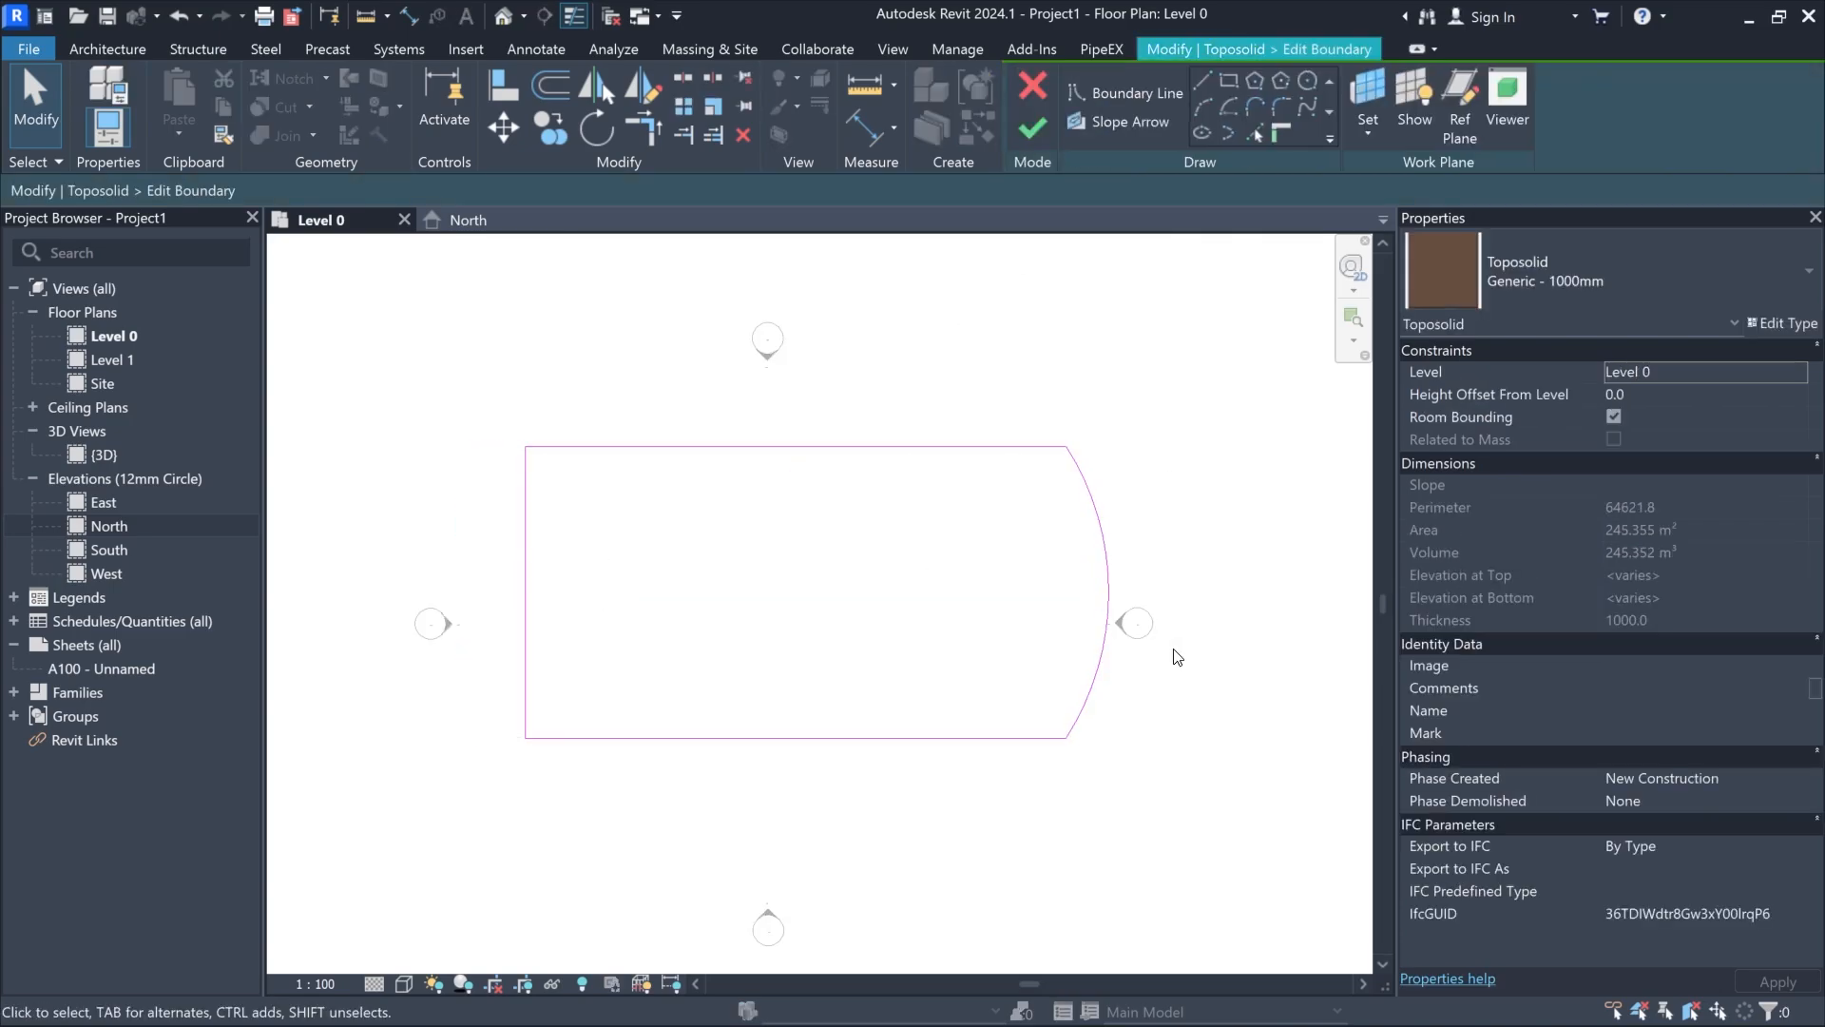
click(1033, 130)
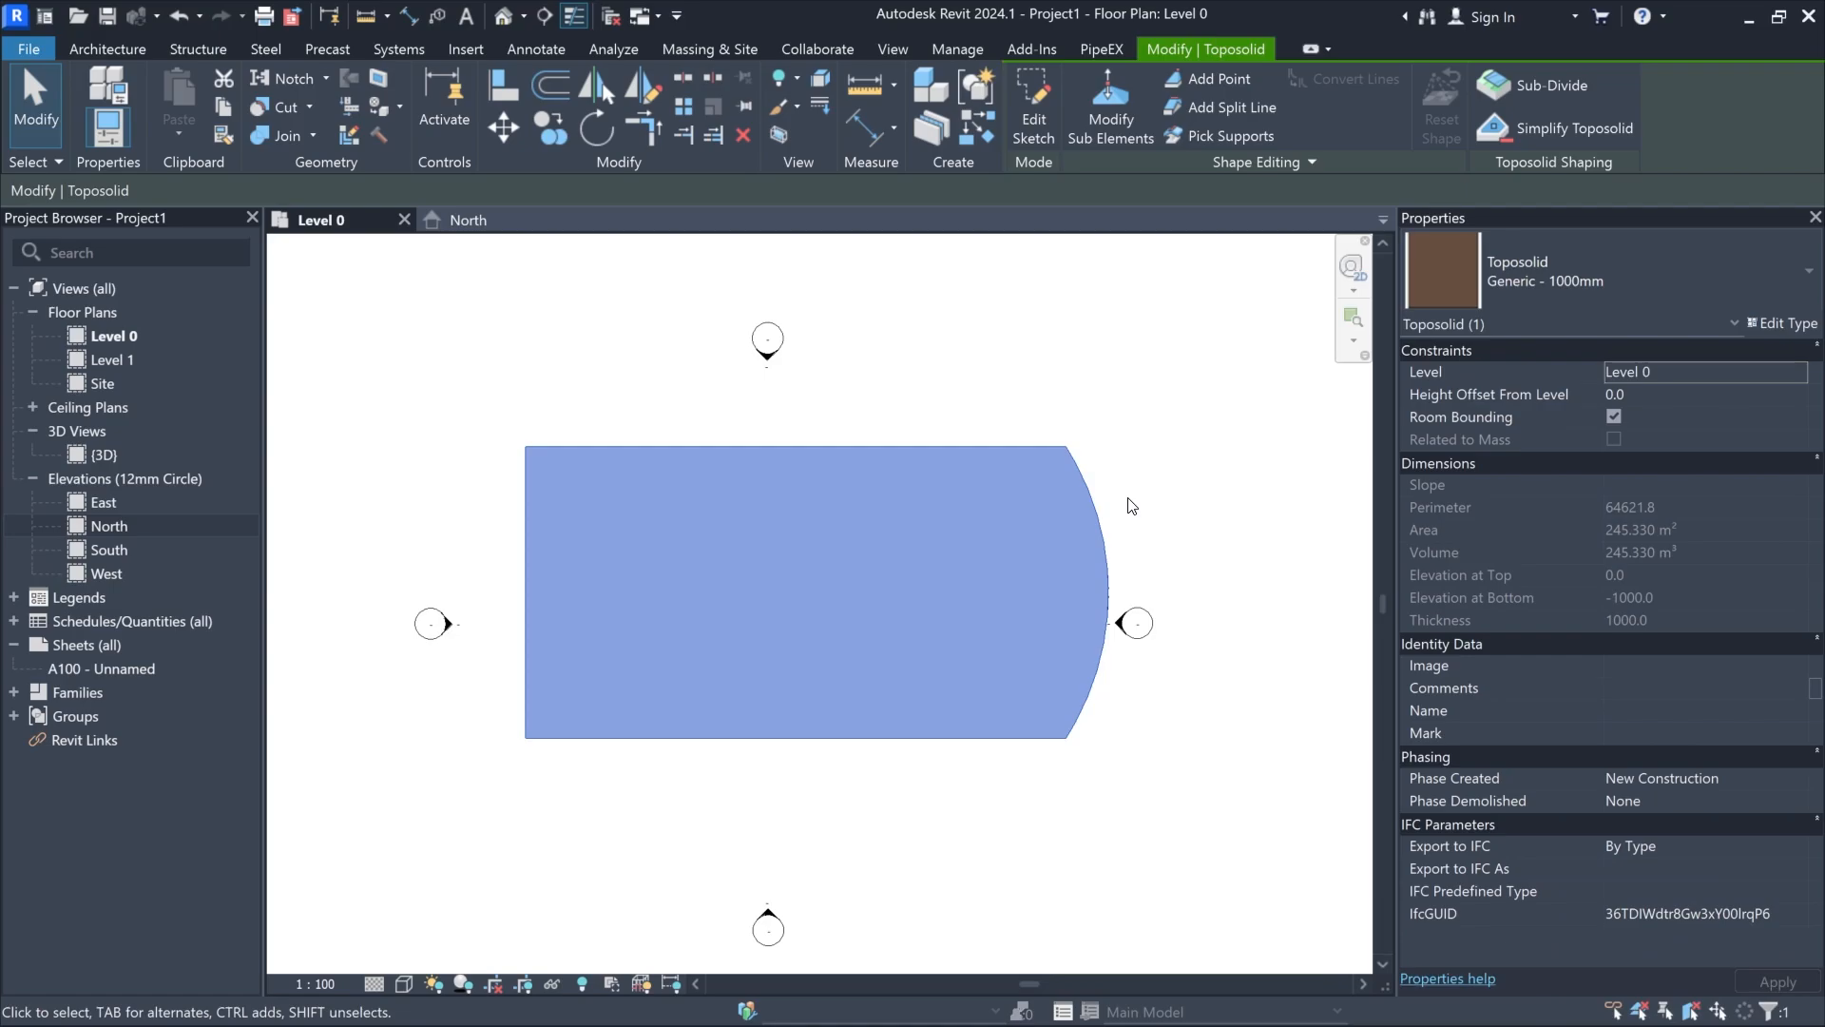
Step: Add a winding row of 21 shape points with 0.0 surface offset near the toposolid's west edge, running from the north to the south edge
click(1120, 120)
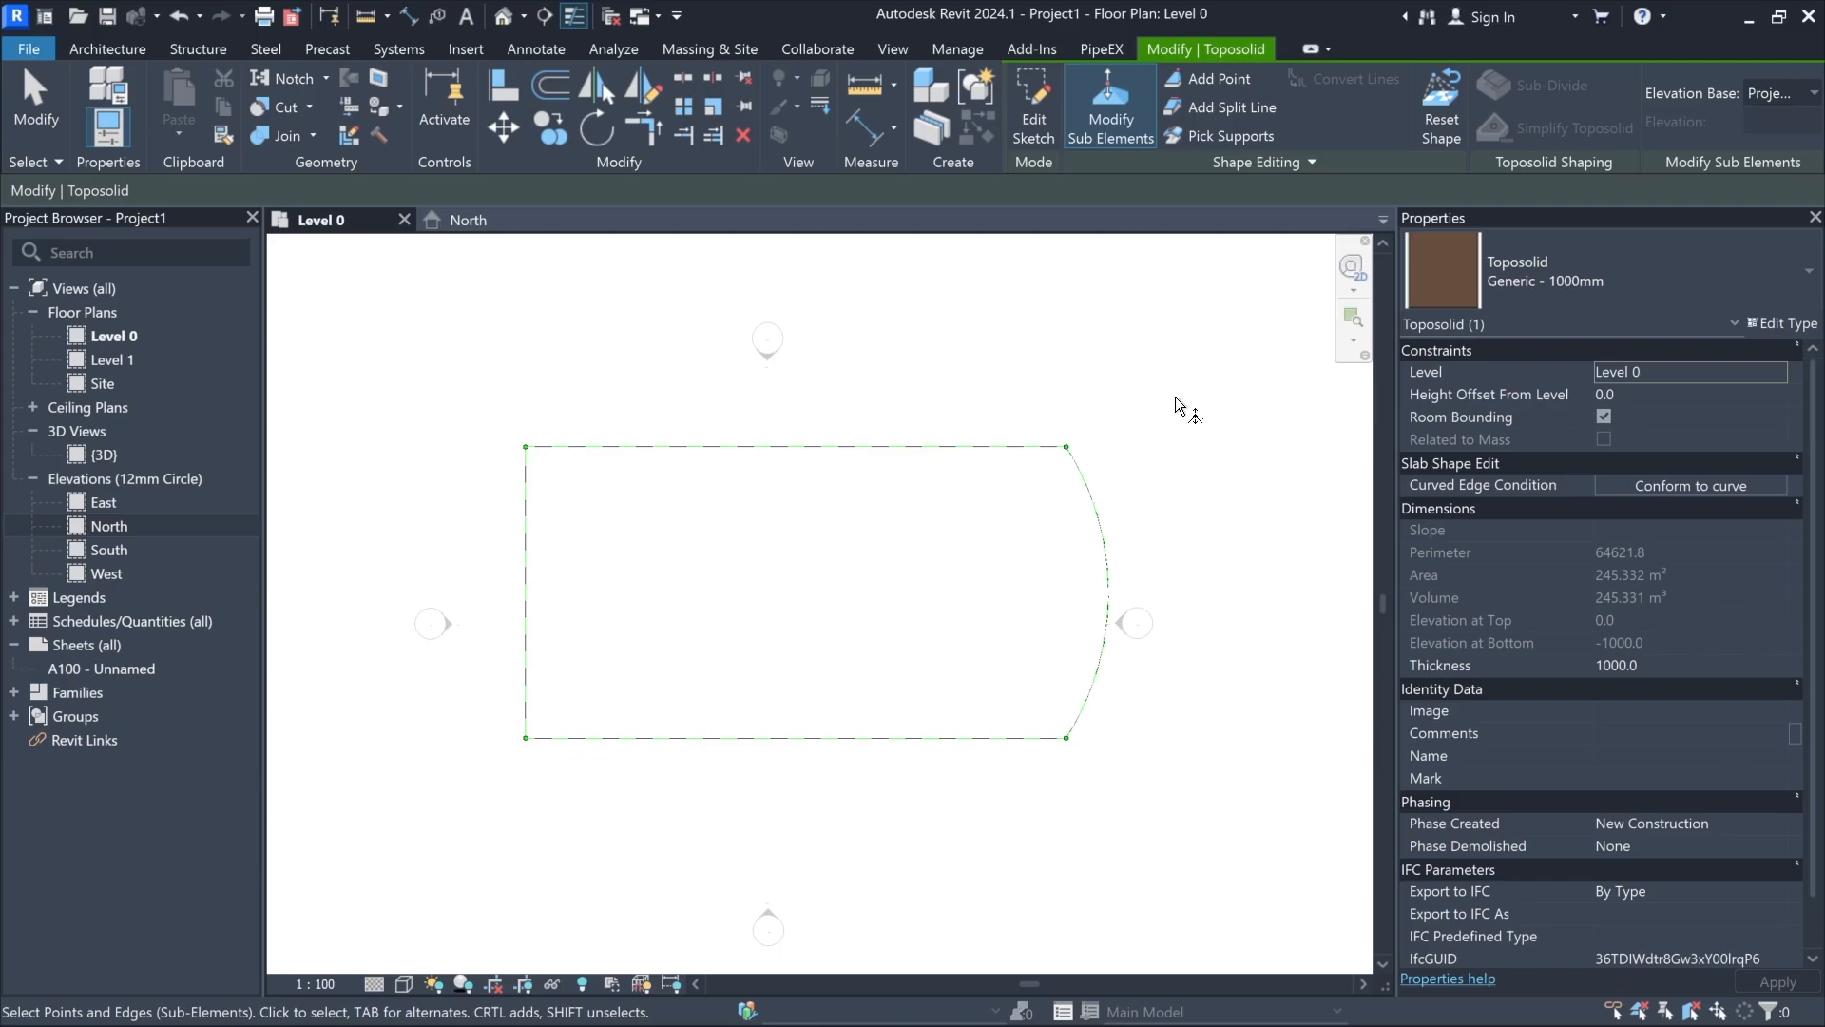
click(1109, 99)
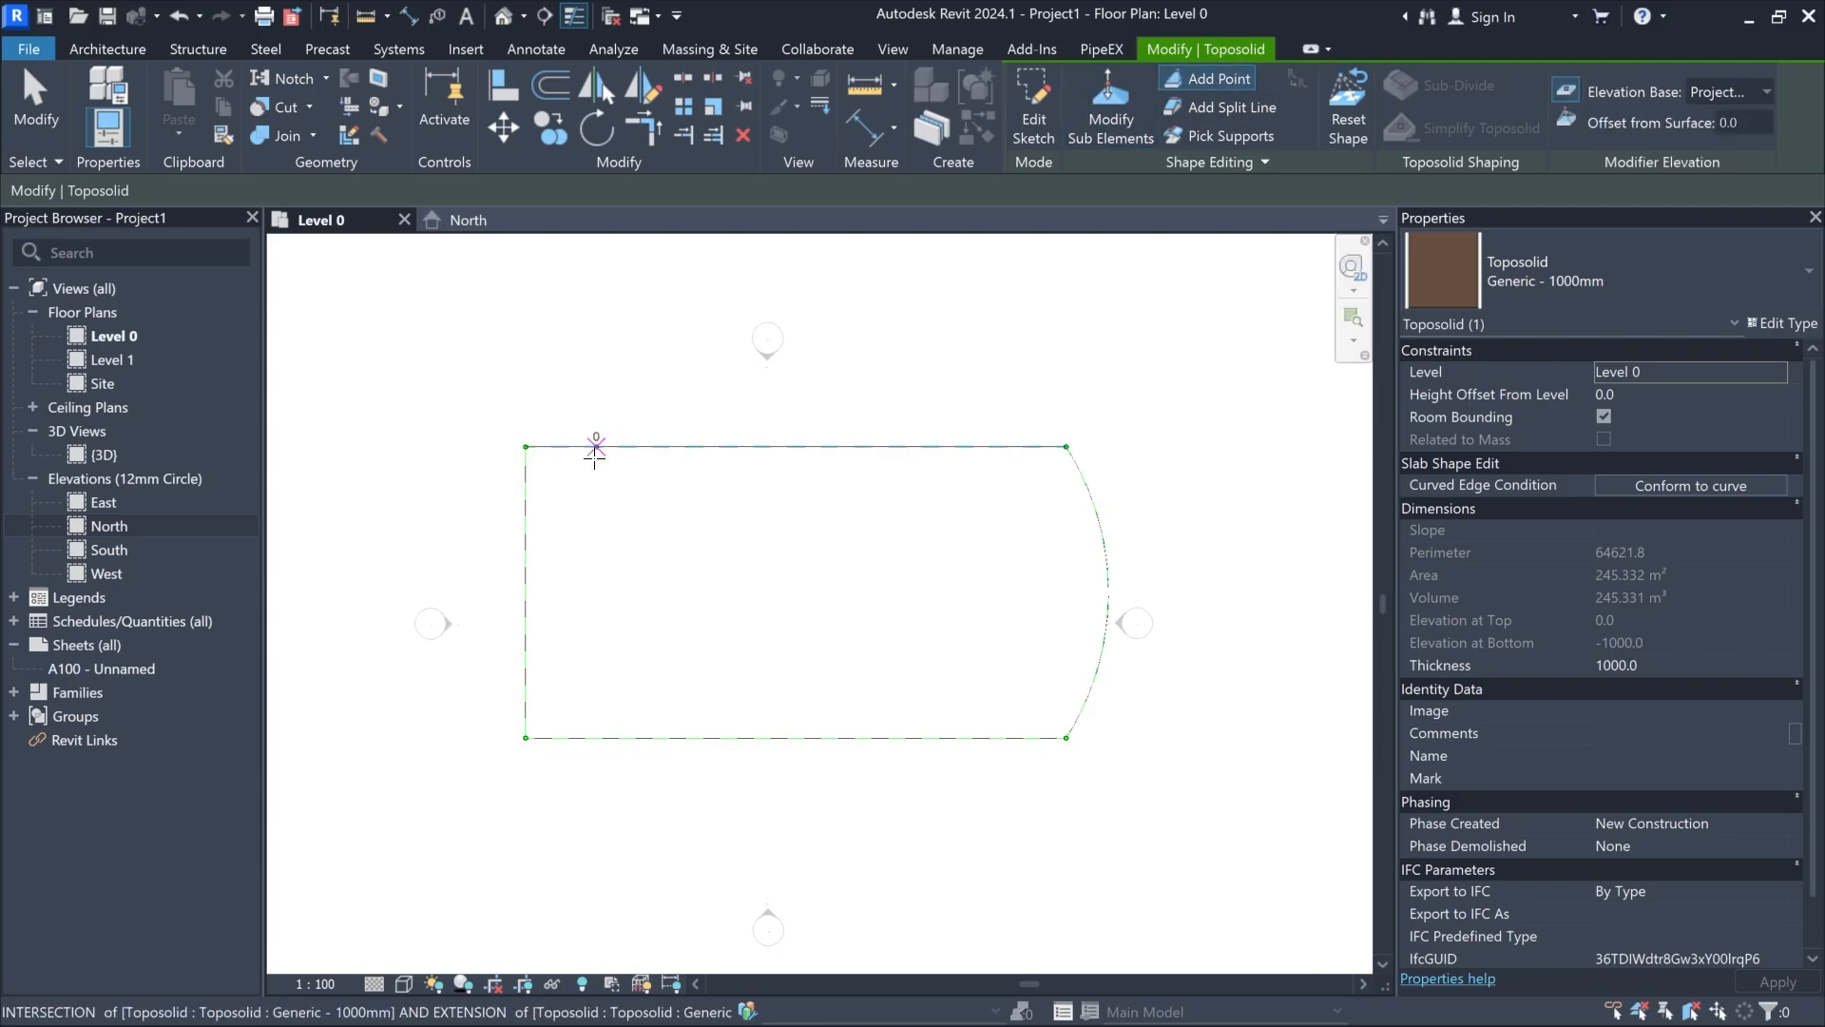
scroll(581, 486, up, 2)
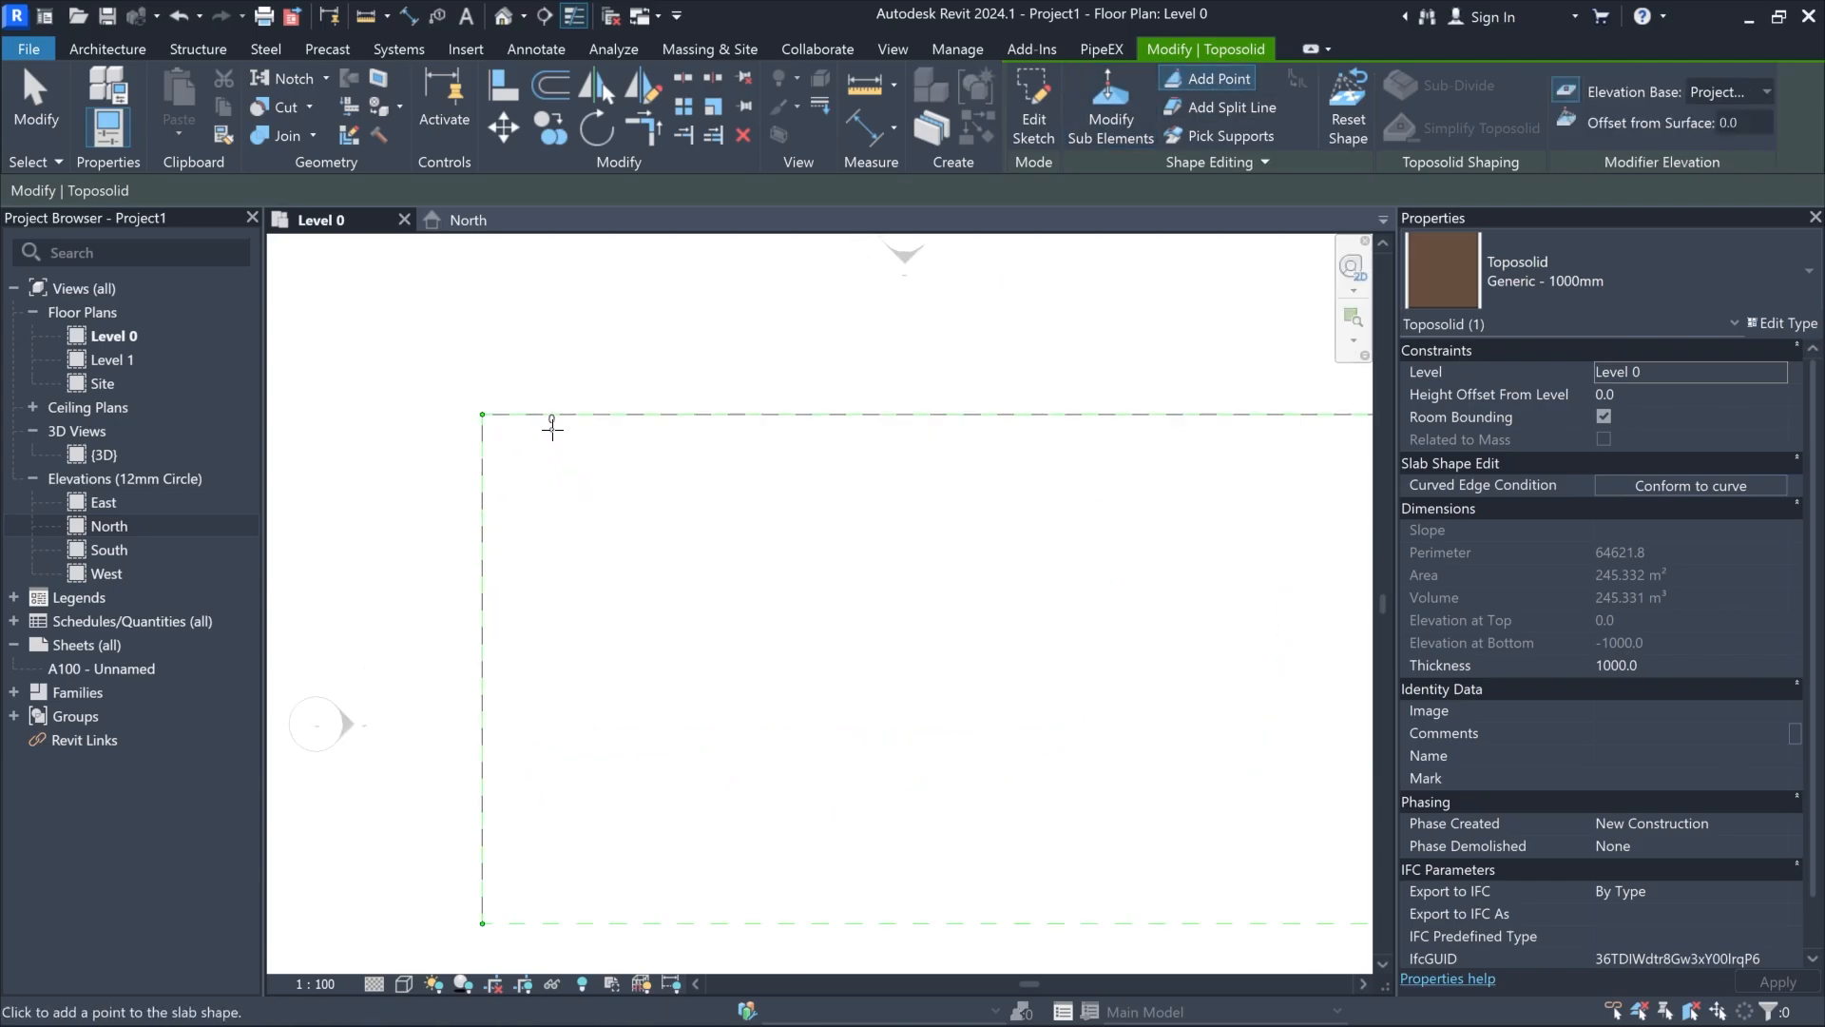
click(569, 457)
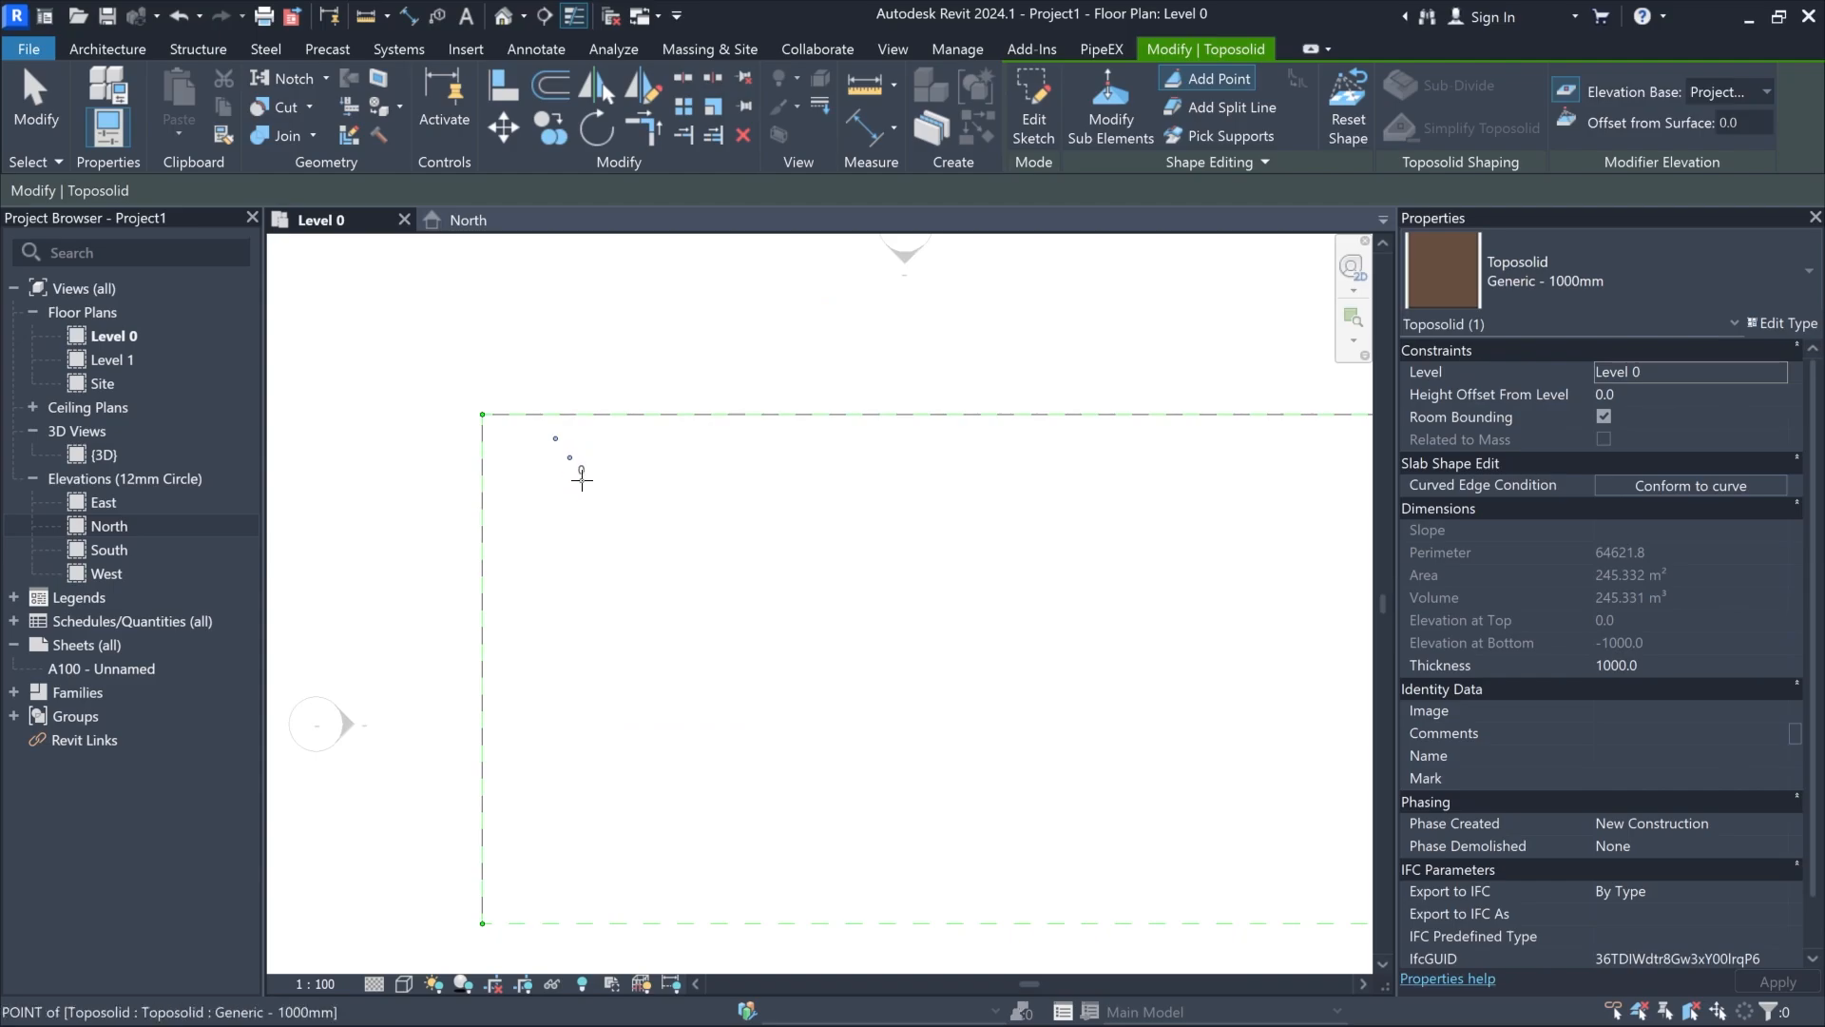
click(581, 480)
click(592, 512)
click(585, 538)
click(578, 561)
click(566, 583)
click(570, 610)
click(582, 632)
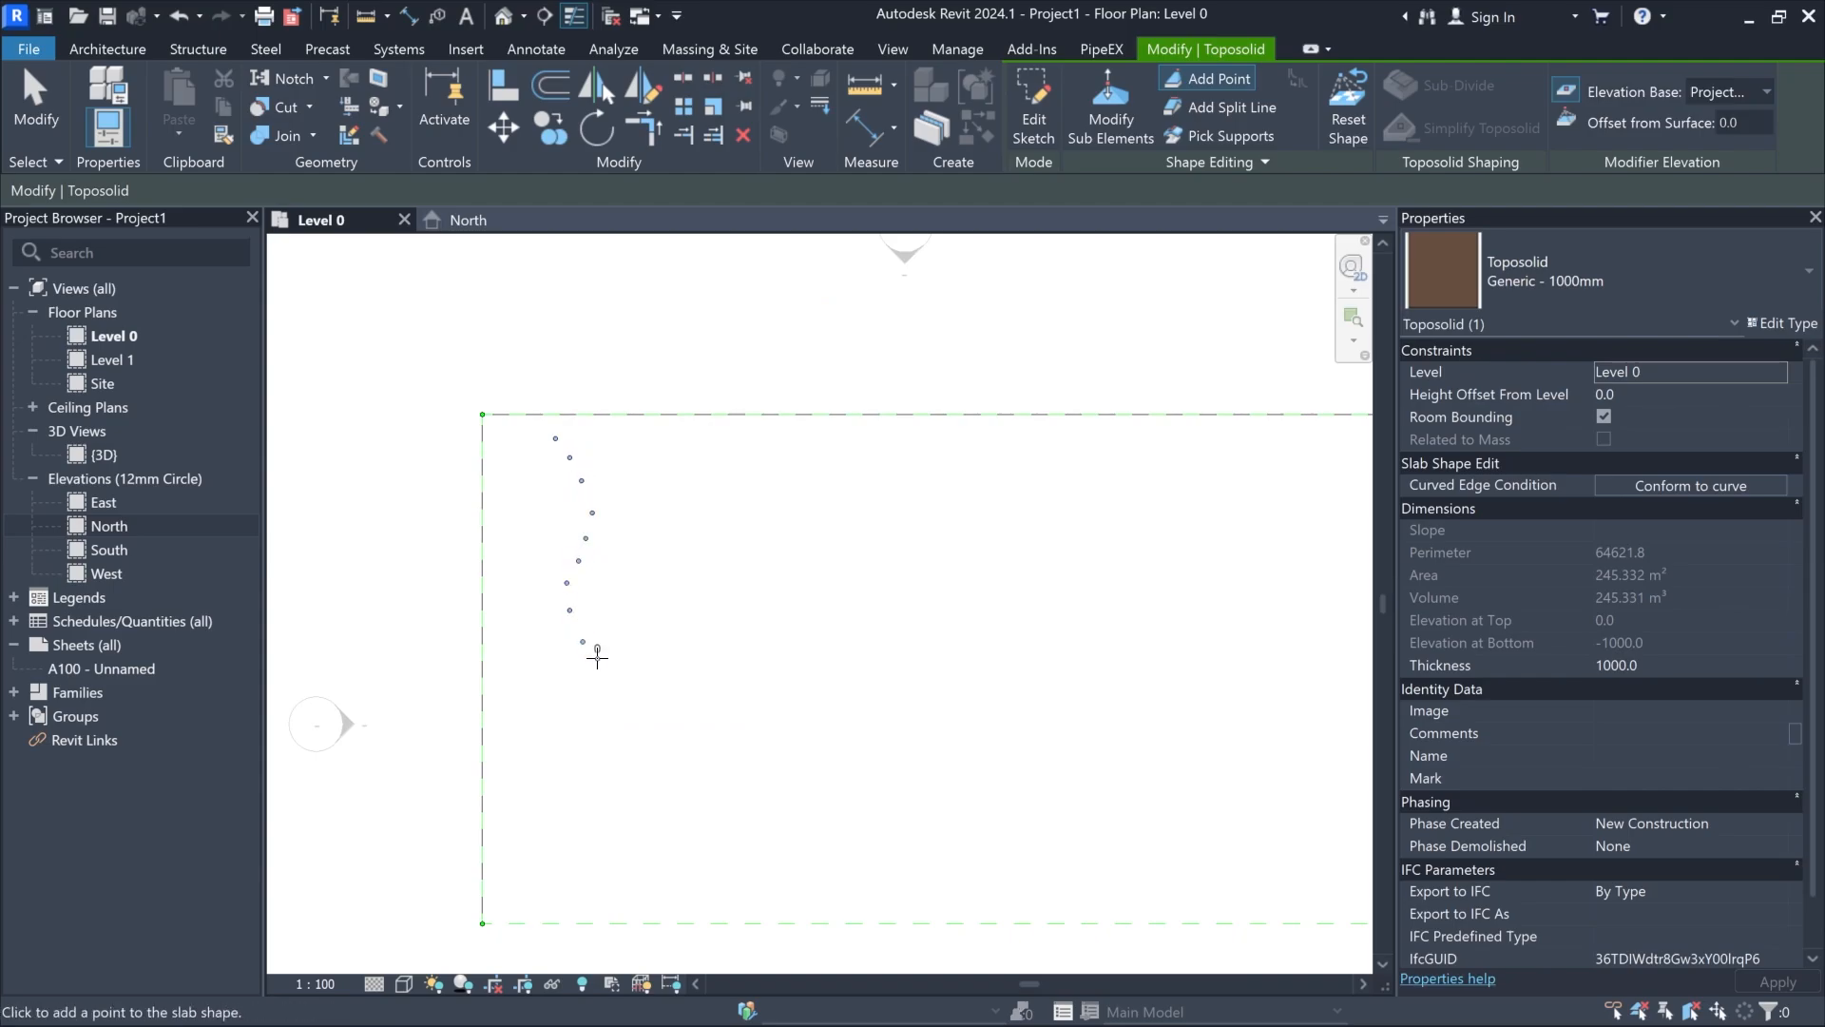
click(598, 661)
click(609, 677)
click(616, 696)
click(616, 713)
click(605, 751)
click(591, 780)
click(578, 805)
click(570, 830)
click(558, 856)
click(556, 876)
click(556, 900)
click(565, 922)
Step: Add a second winding row of 17 shape points with 0.0 surface offset east of the first row, running north to south
middle_drag(750, 675, 709, 628)
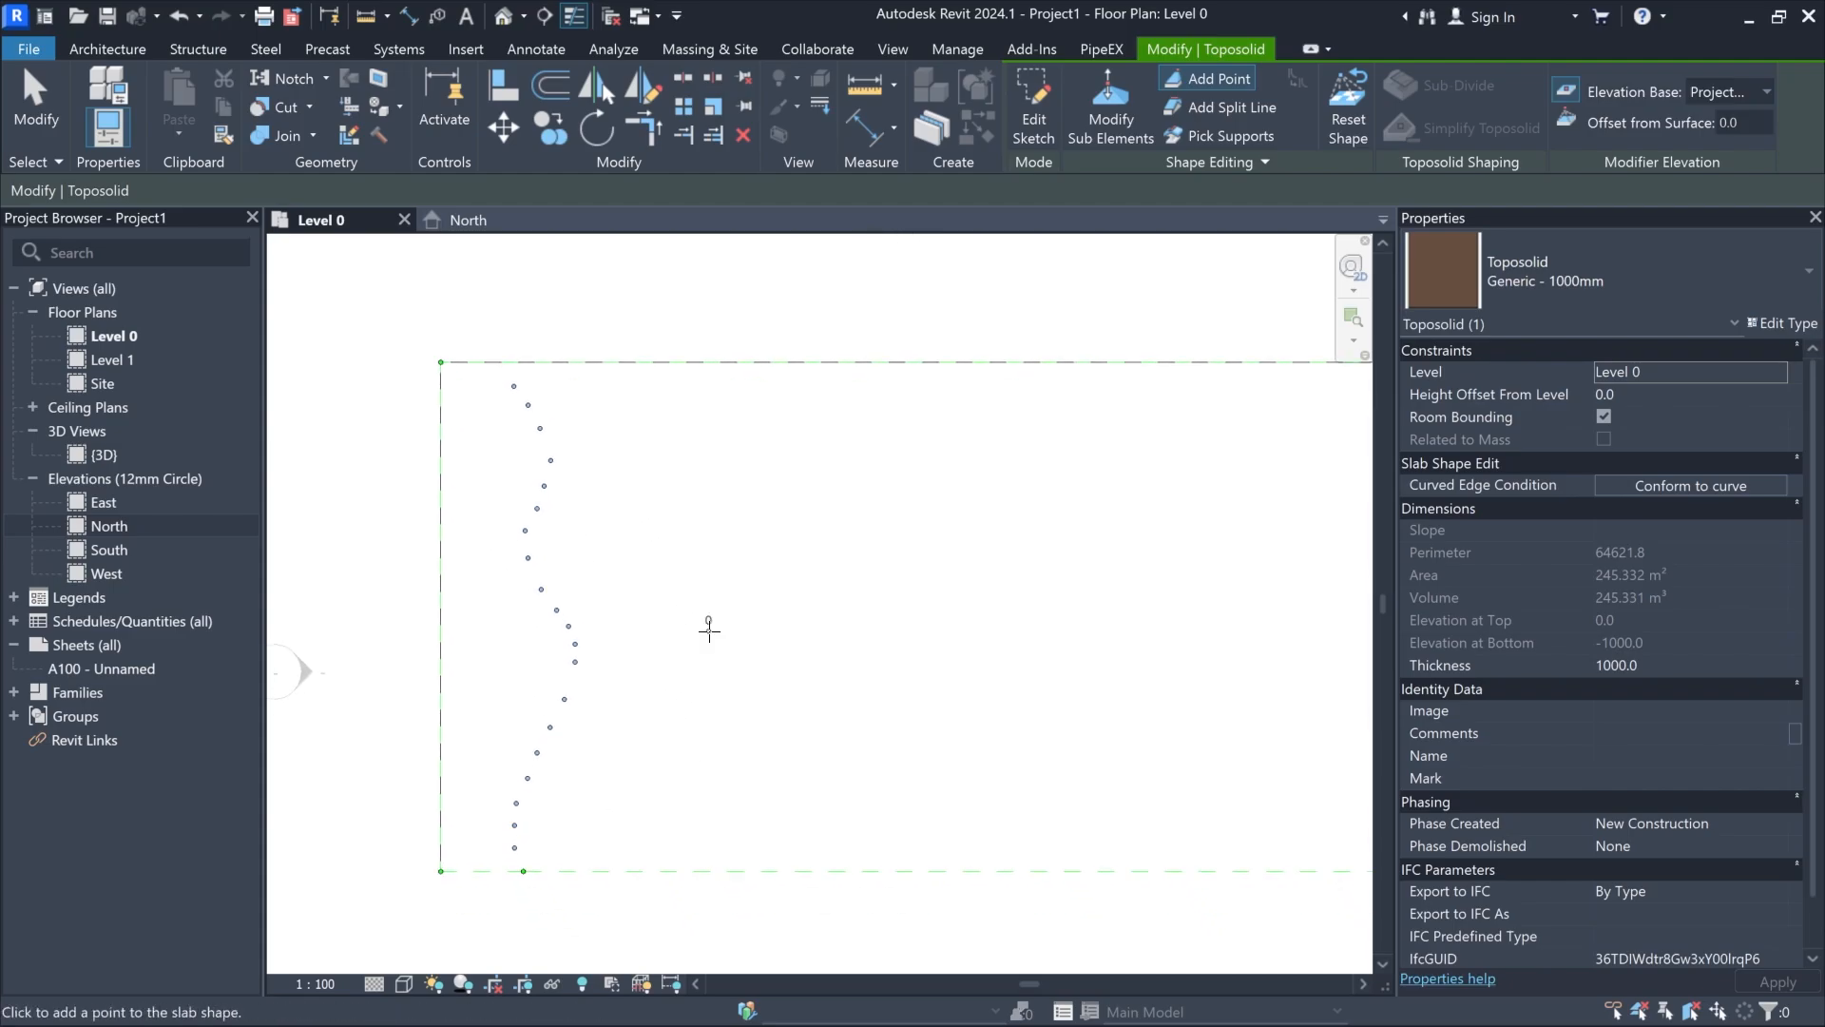
click(669, 379)
click(681, 396)
click(687, 425)
click(678, 464)
click(668, 485)
click(671, 514)
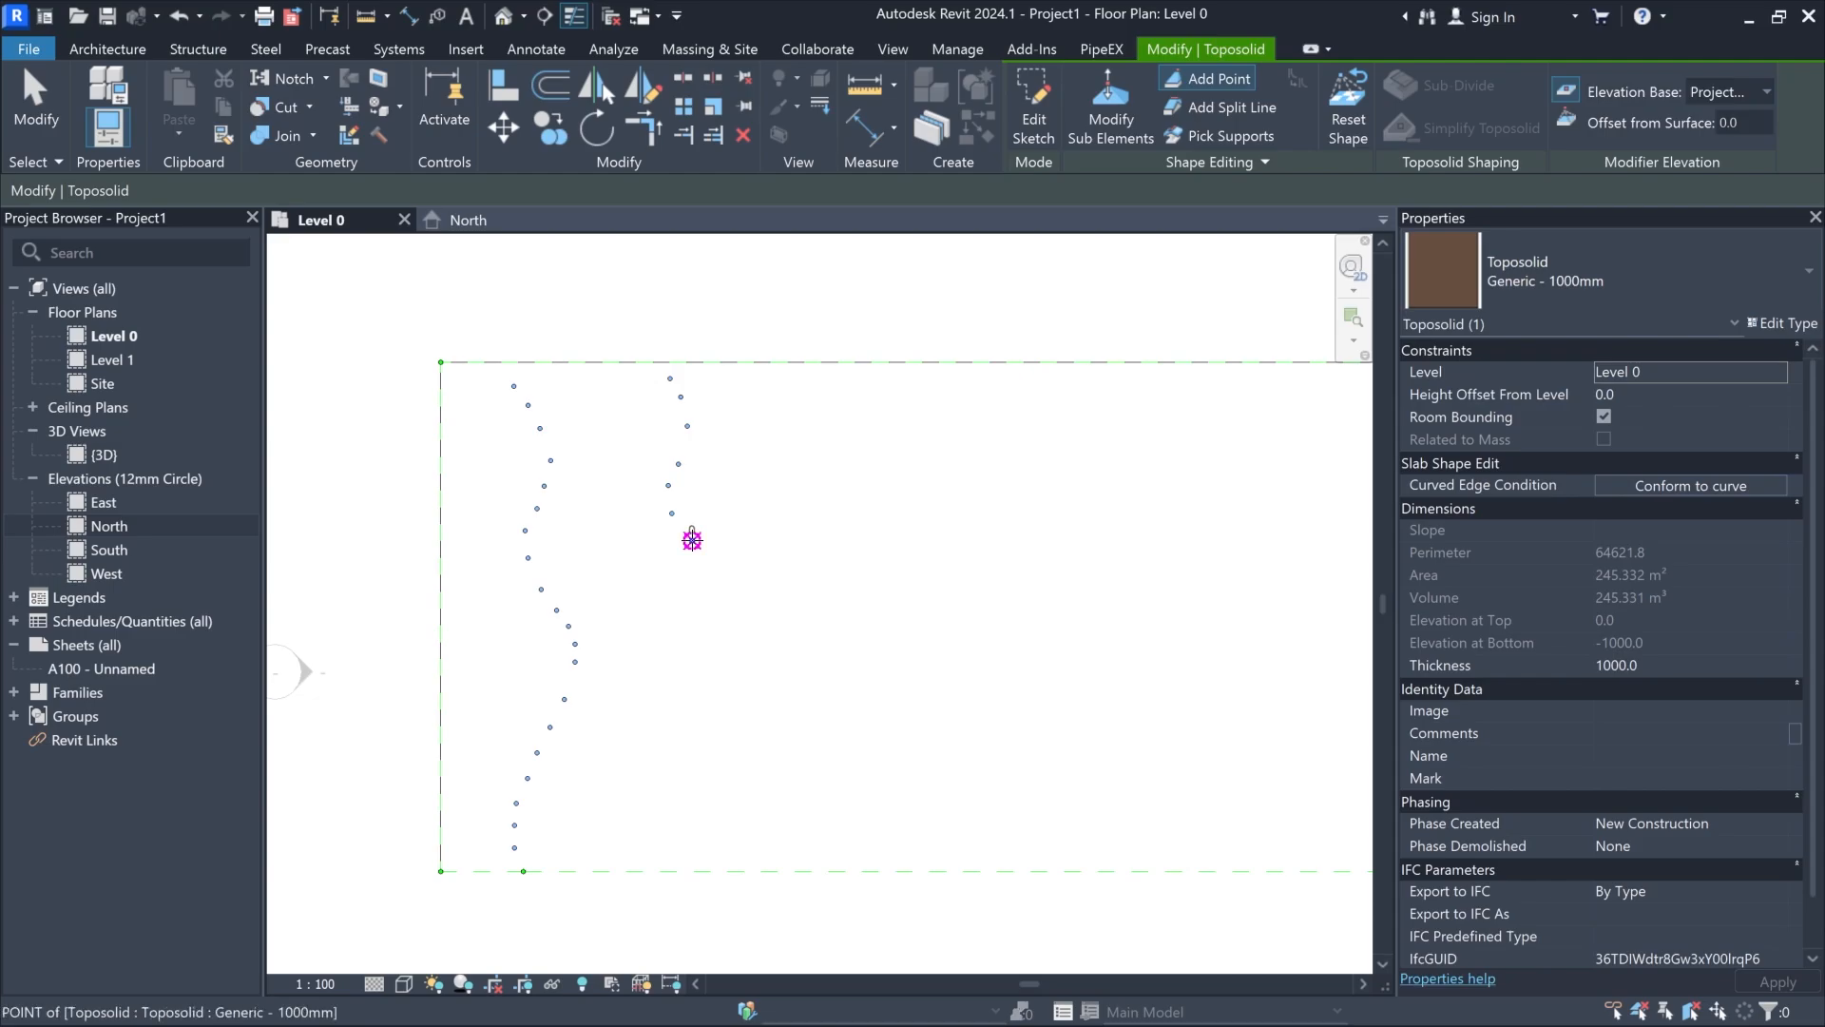
click(692, 540)
click(704, 571)
click(698, 655)
click(677, 690)
click(688, 718)
click(700, 746)
click(711, 781)
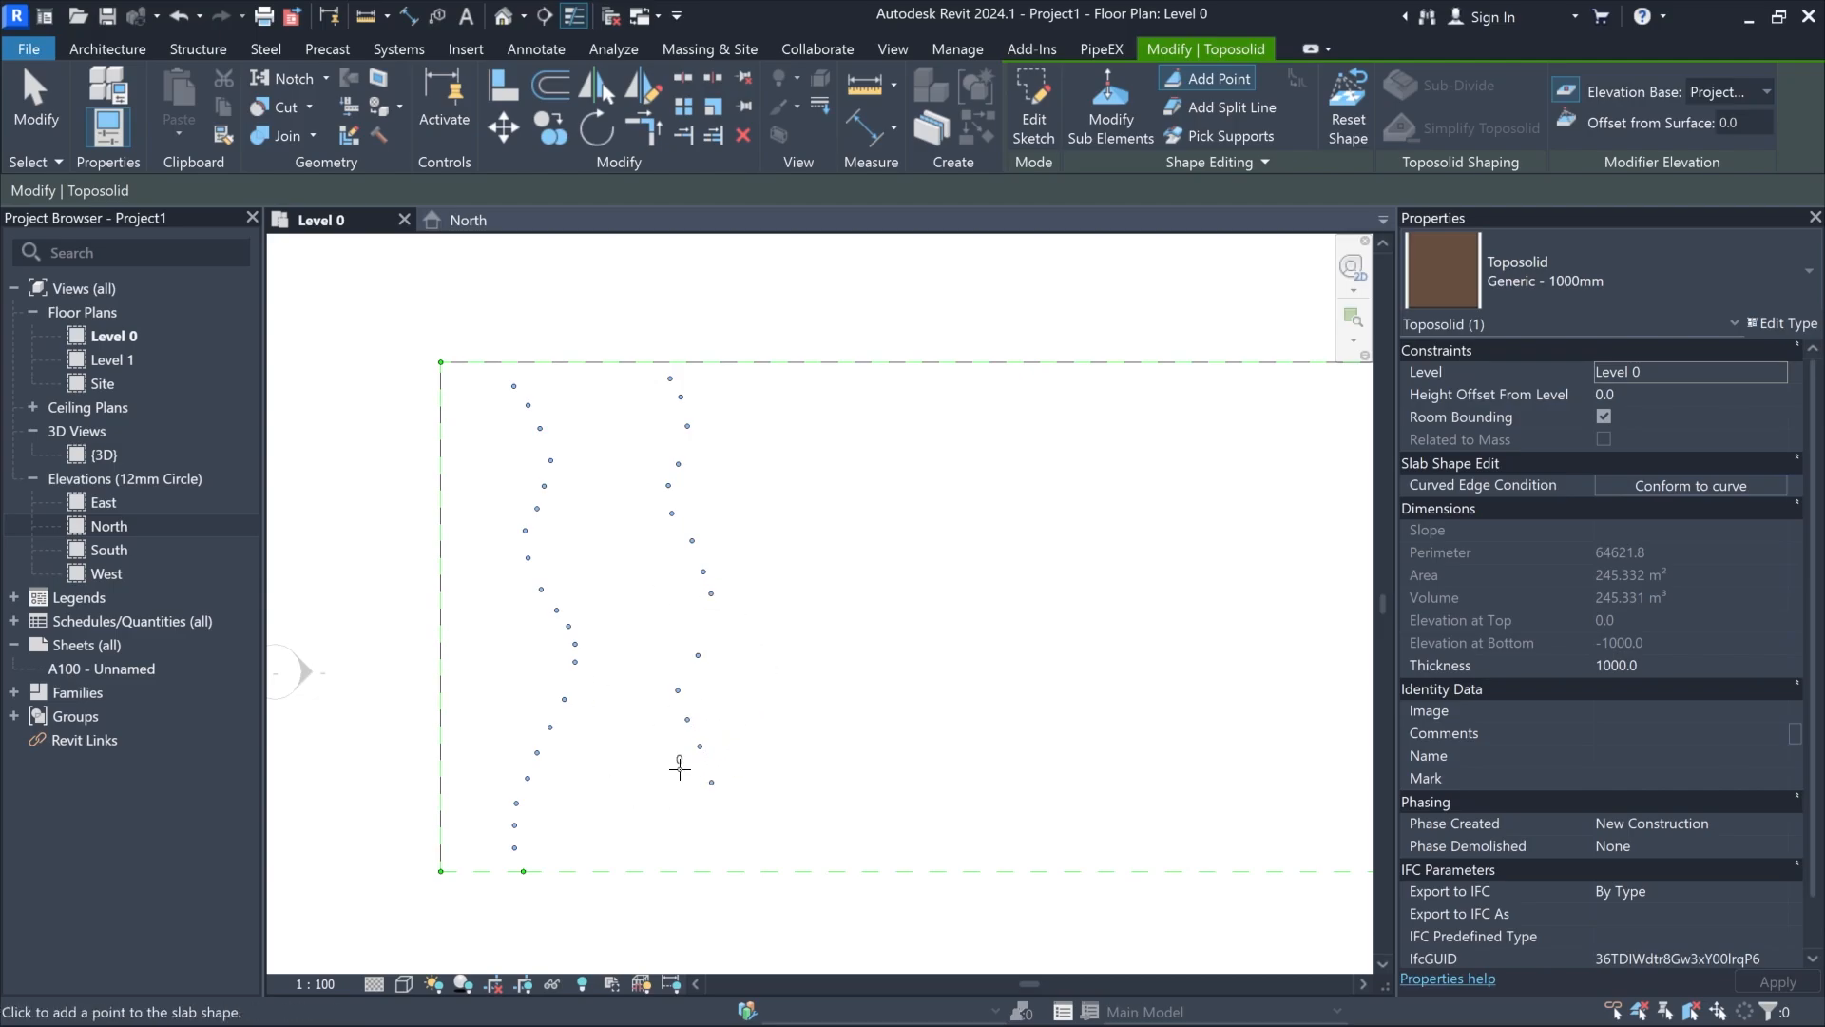
click(722, 810)
click(716, 829)
click(683, 852)
middle_drag(786, 539, 756, 513)
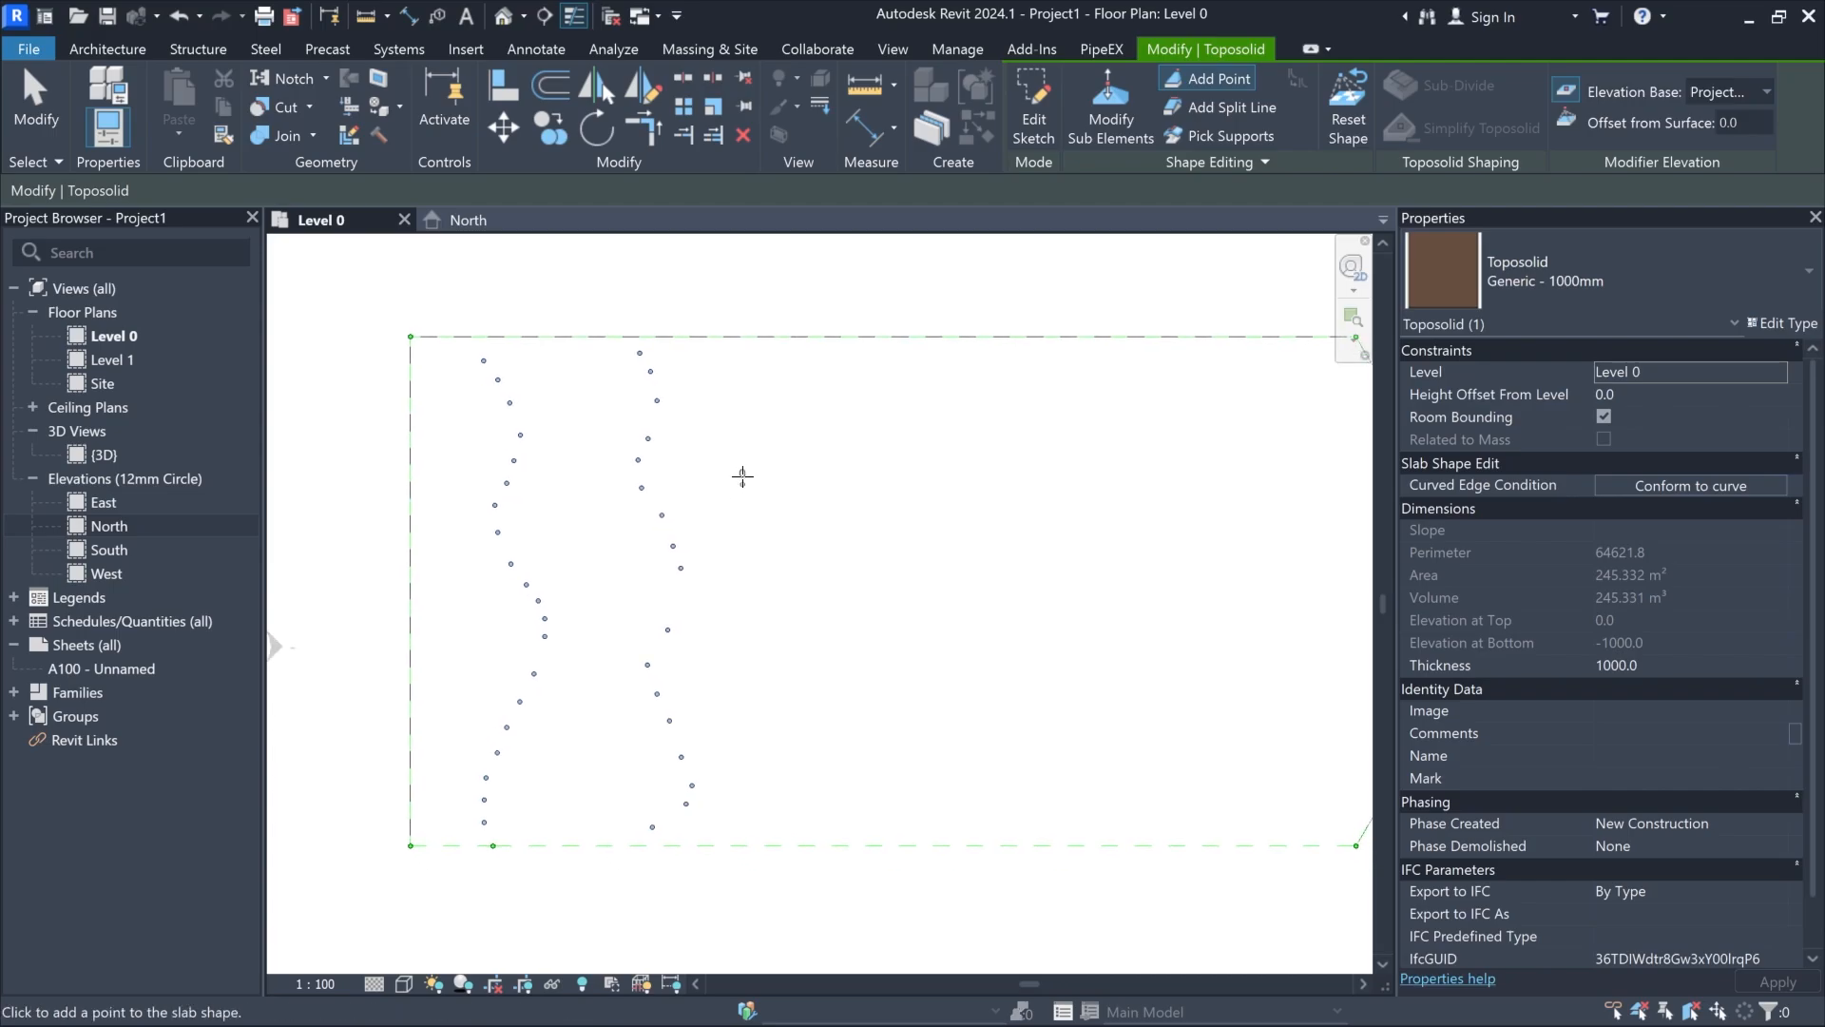
Step: Try to draw a split line between the two northernmost points of the second row
click(1208, 112)
click(640, 354)
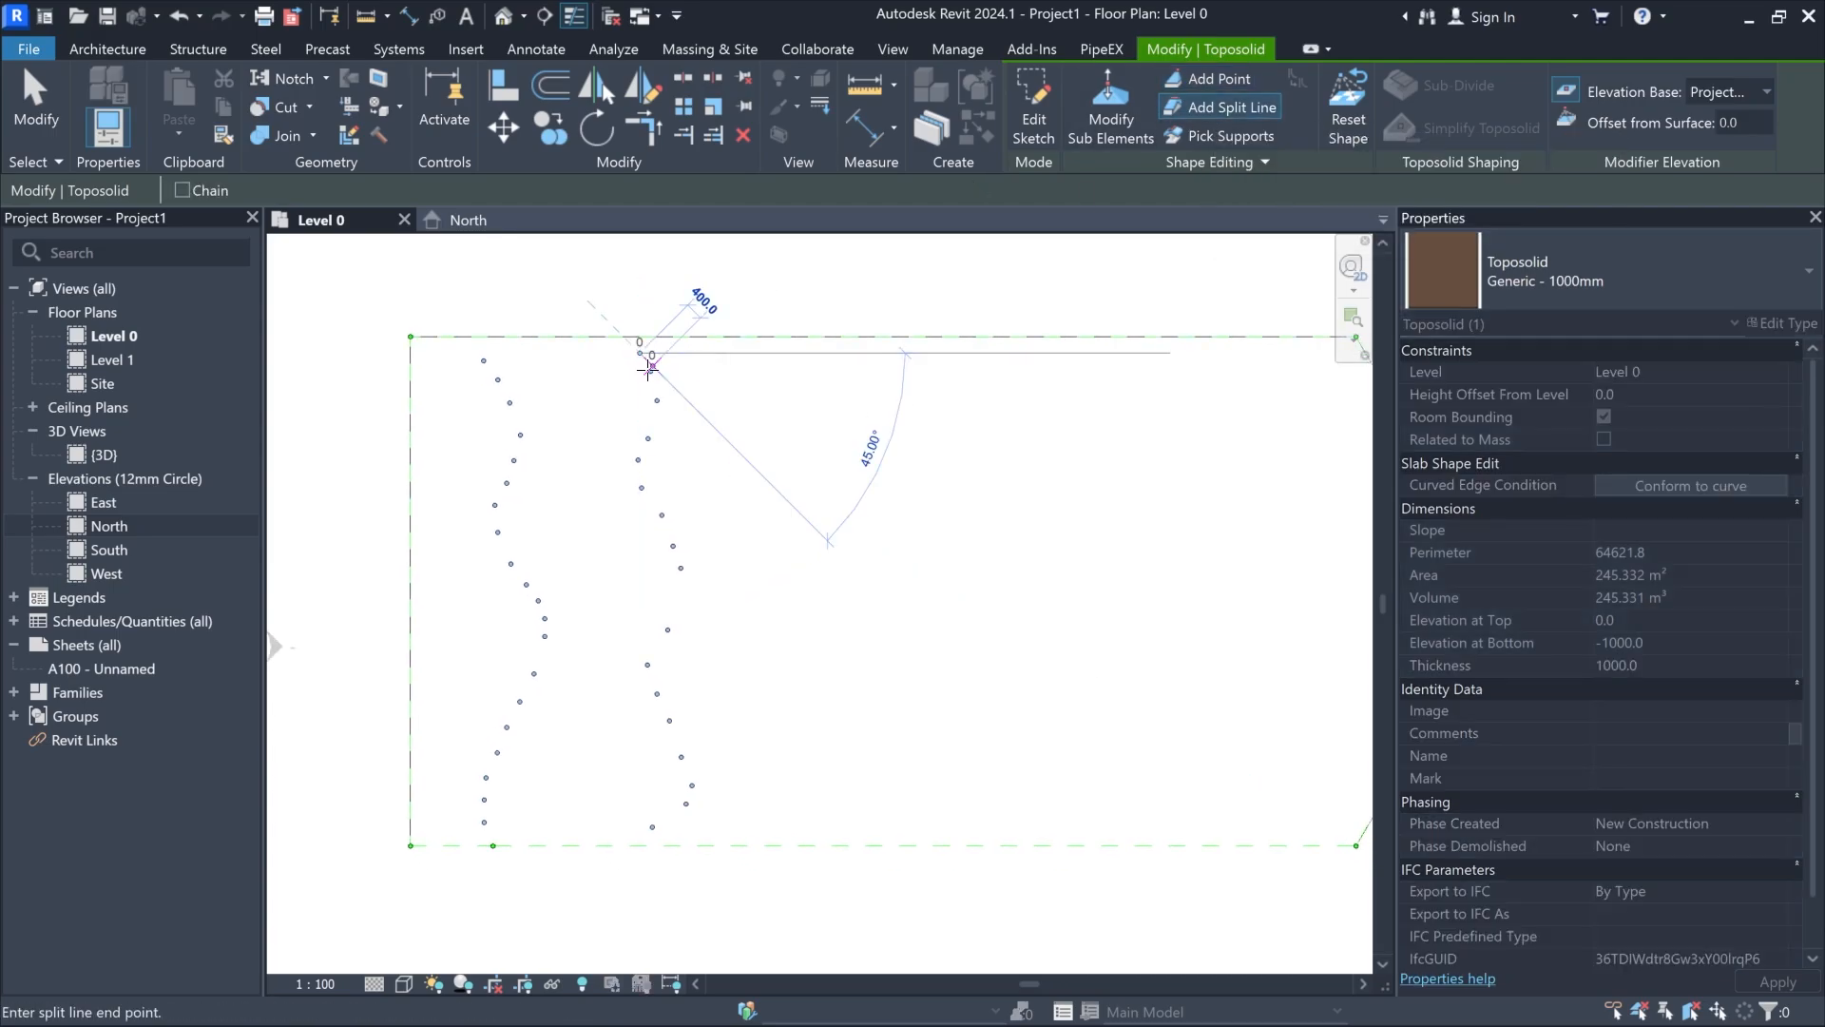
scroll(648, 379, up, 3)
click(648, 379)
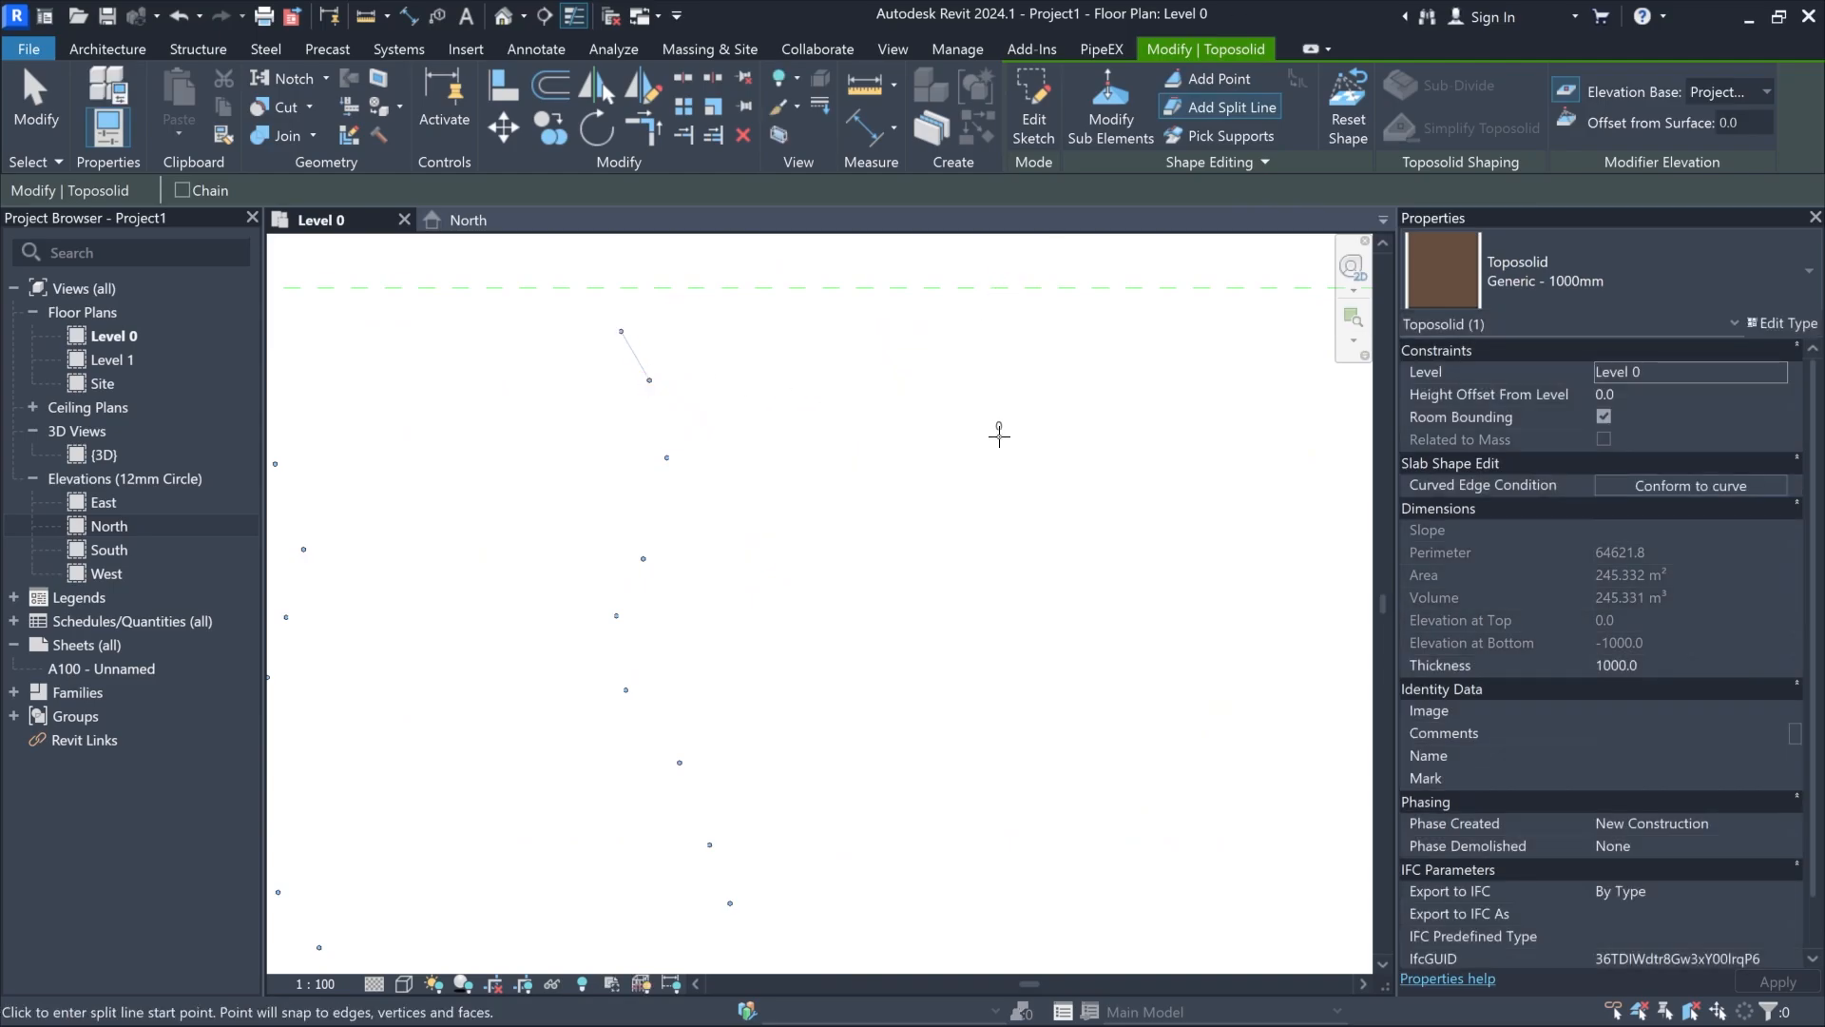
key(Escape)
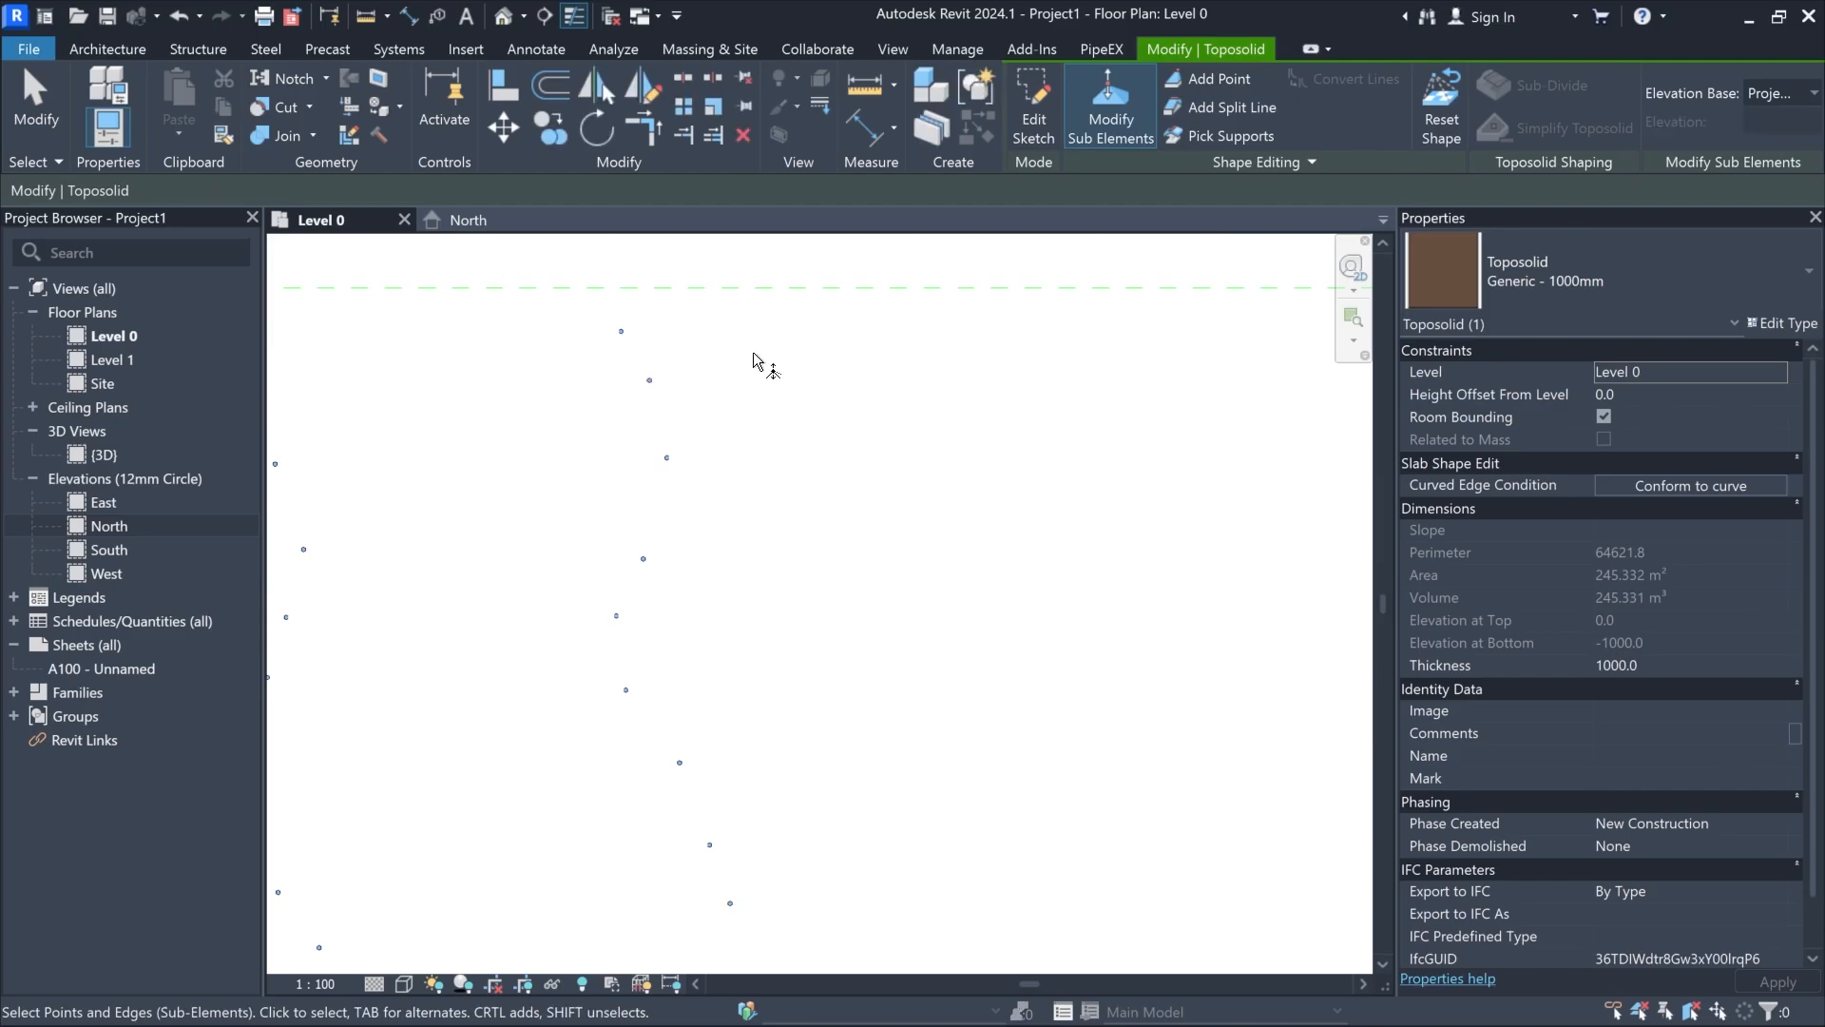
scroll(754, 360, down, 6)
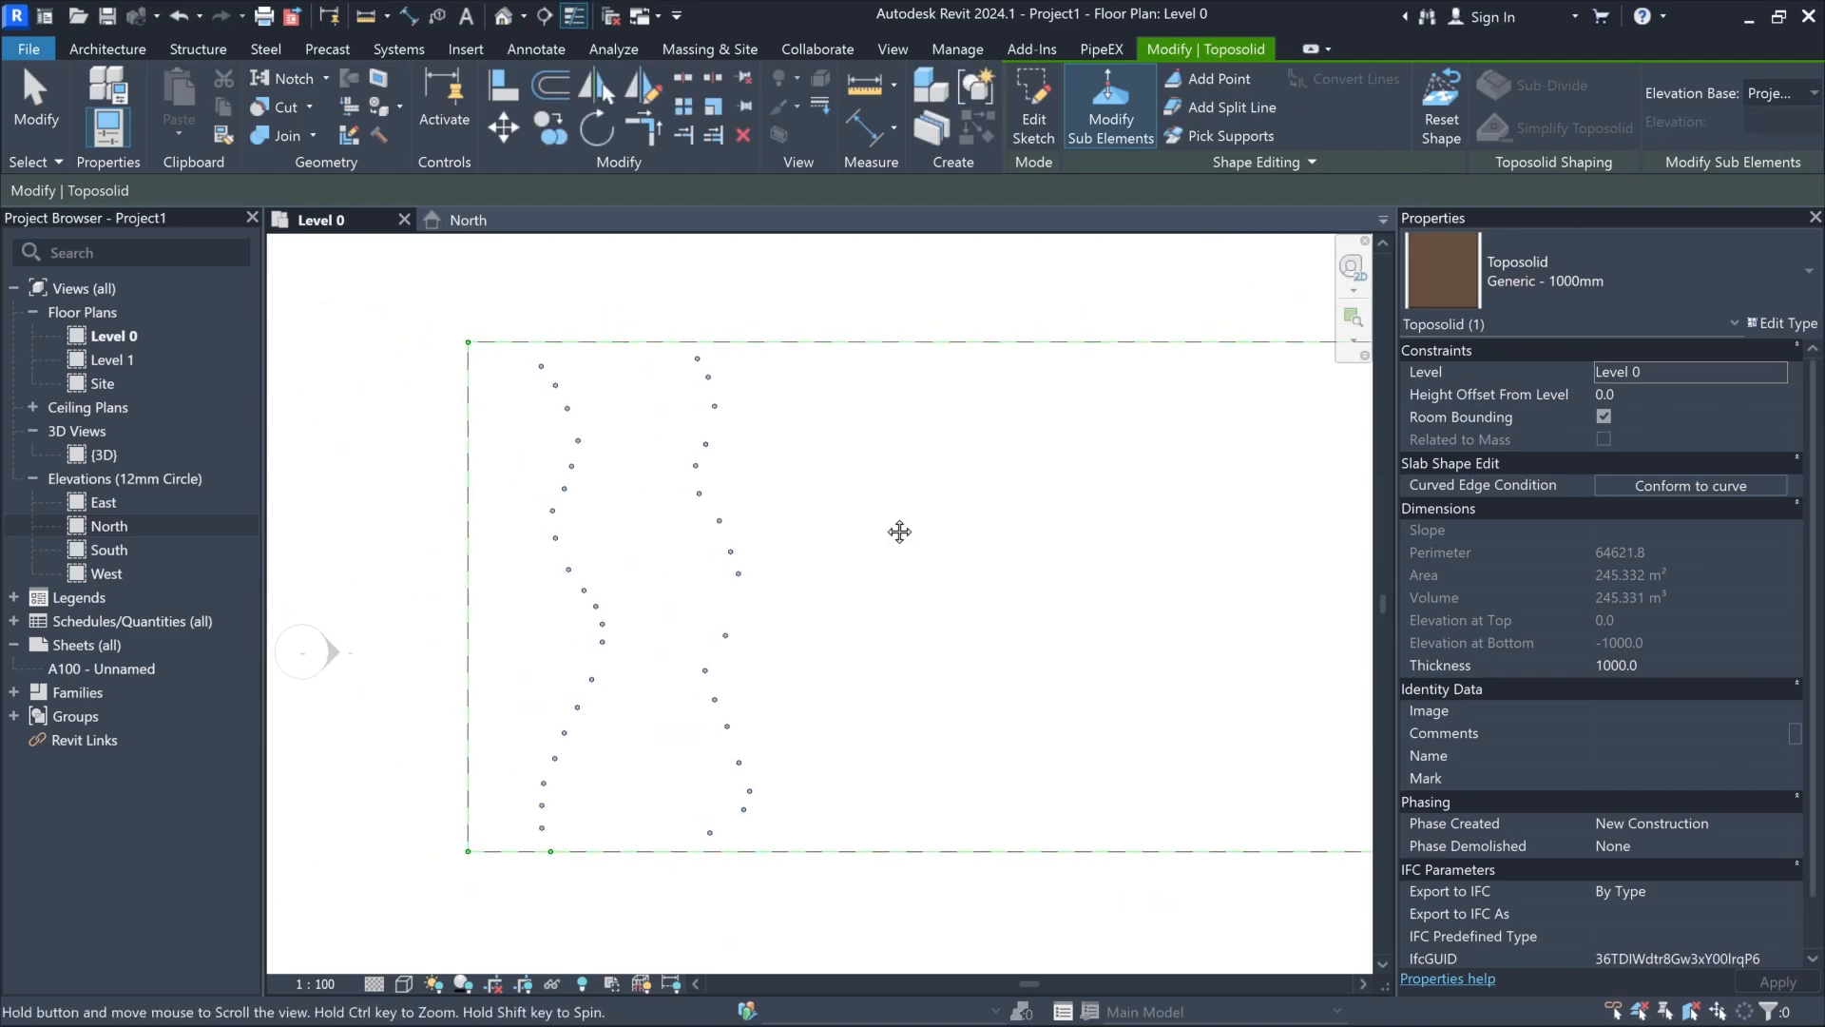
Step: Turn on Preview Points for the toposolid in the 3D view
middle_drag(900, 532, 826, 531)
double_click(104, 454)
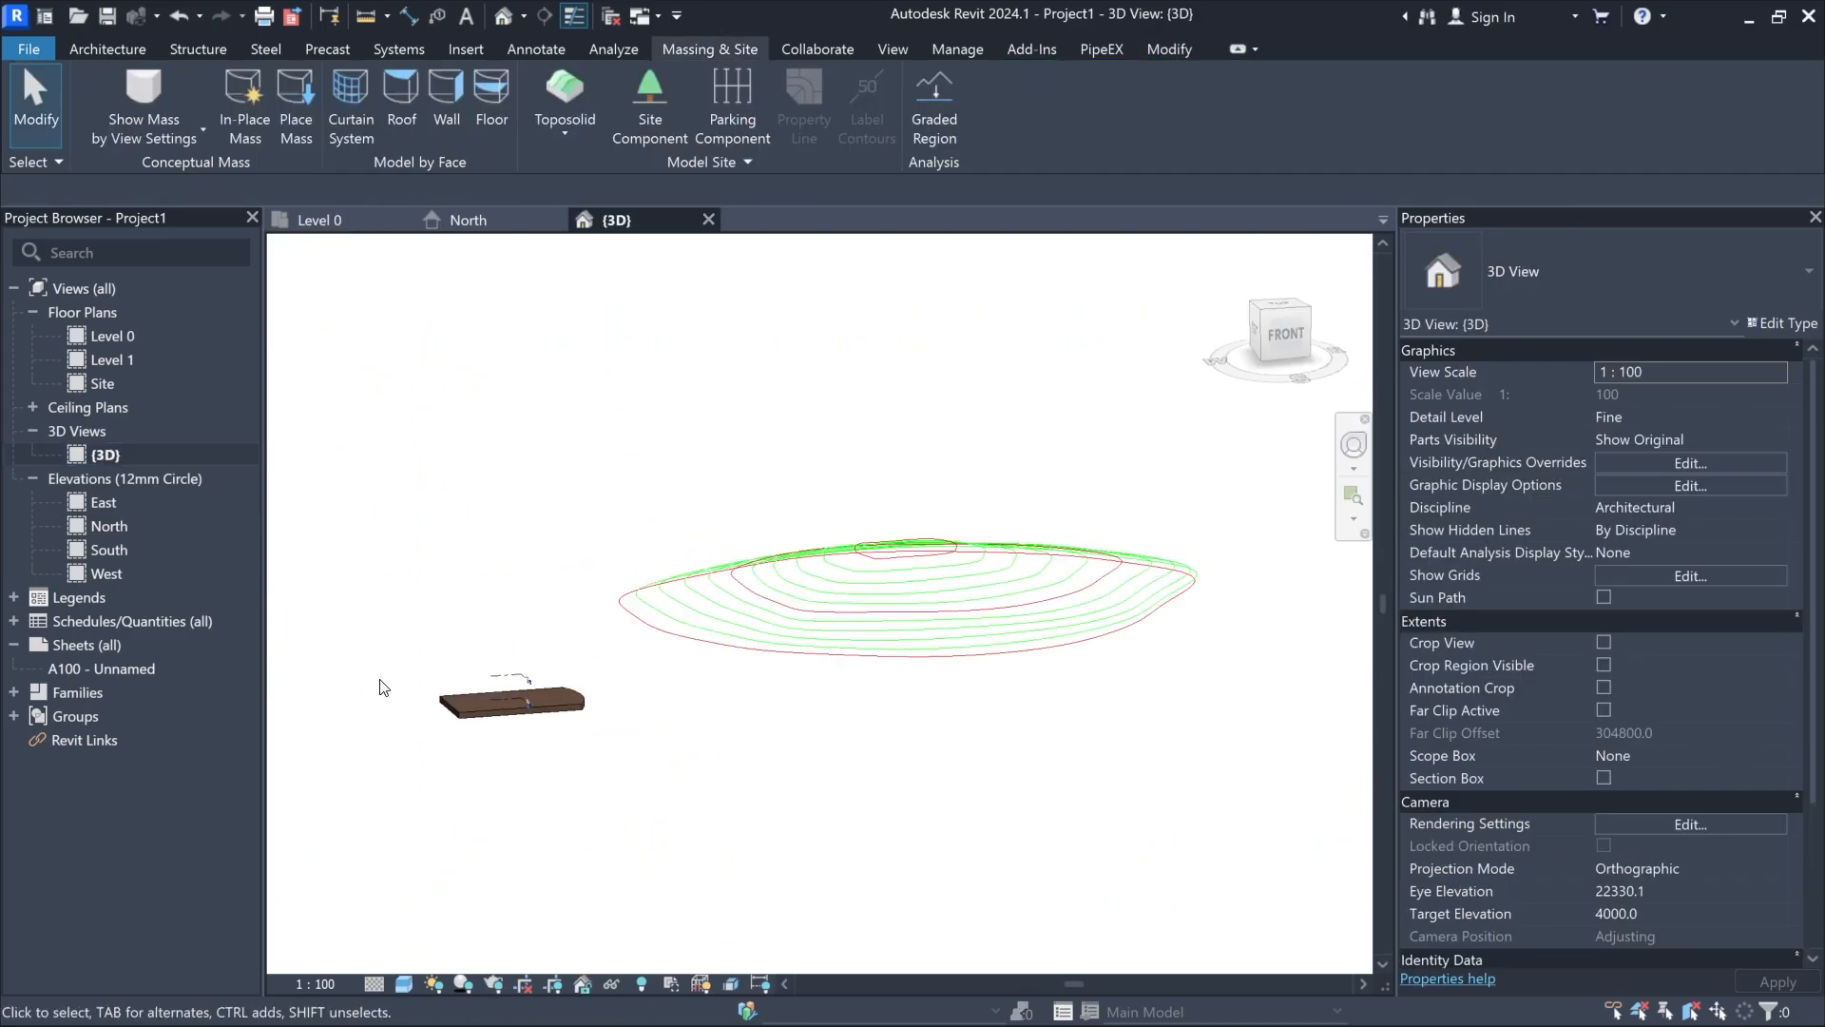
scroll(520, 721, up, 5)
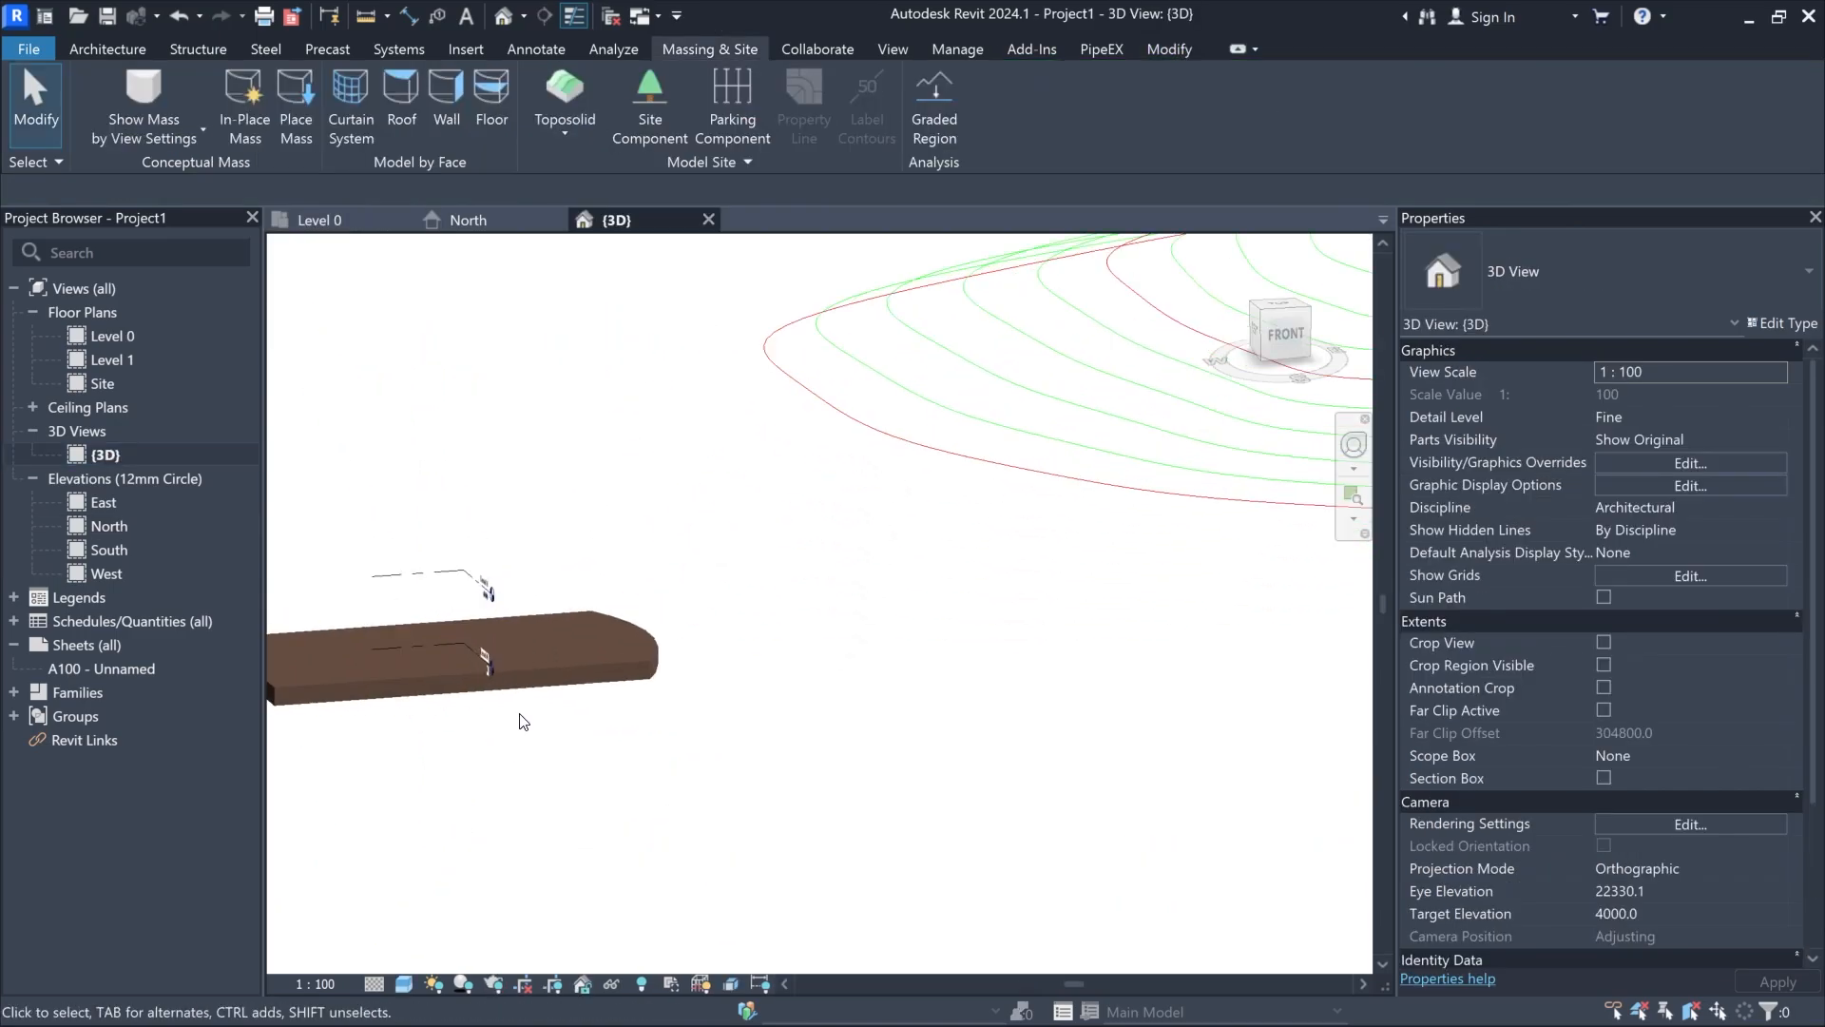
scroll(475, 656, up, 6)
middle_drag(494, 654, 956, 654)
scroll(954, 646, up, 1)
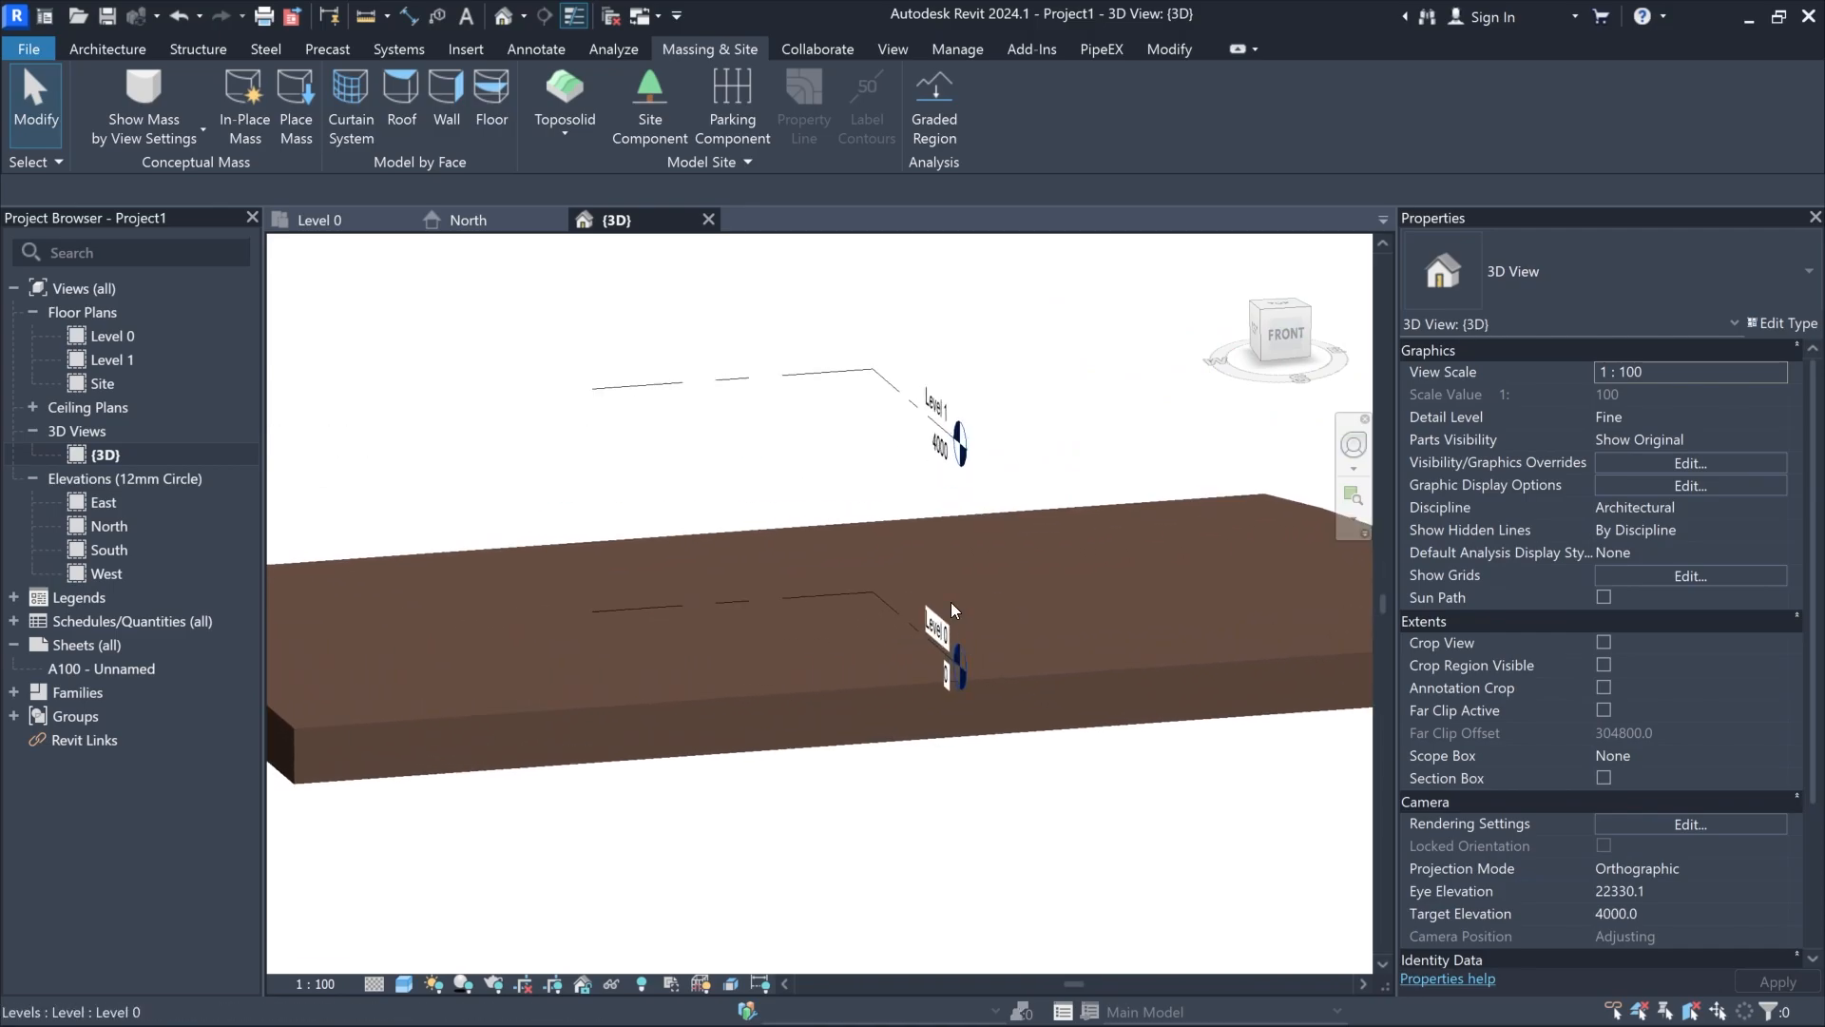
scroll(926, 576, down, 2)
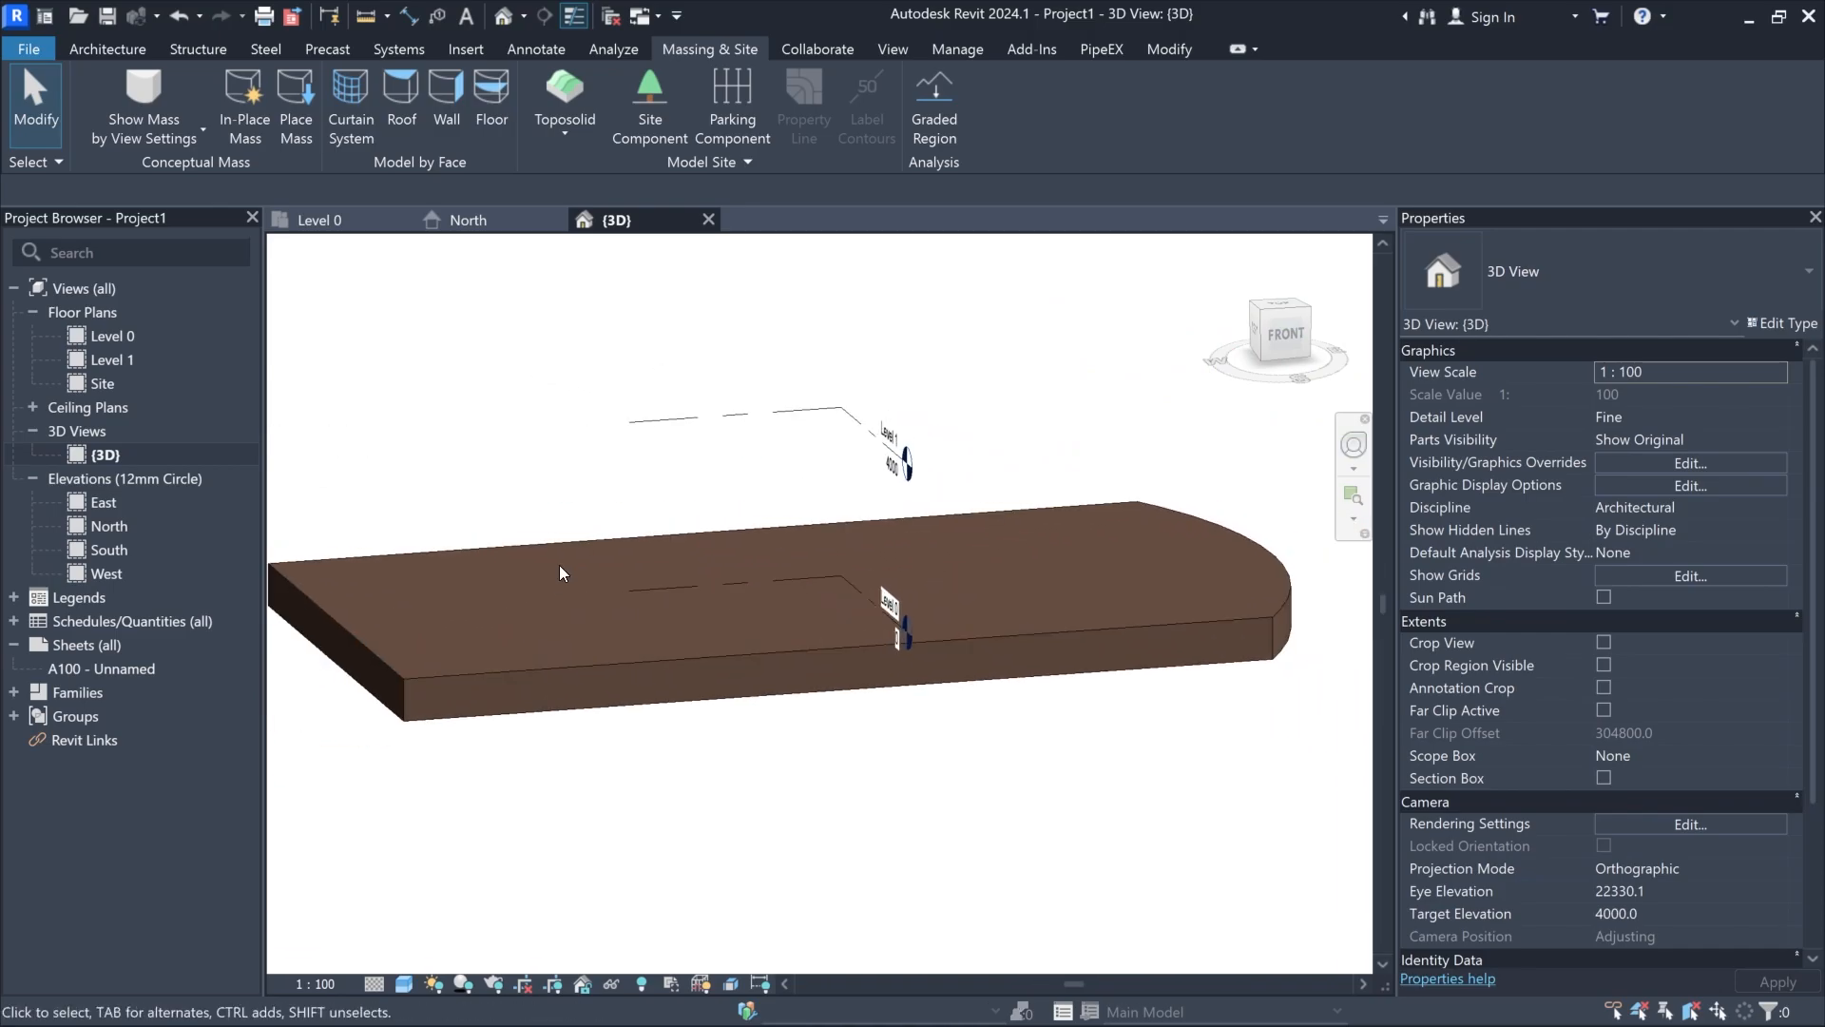
click(557, 541)
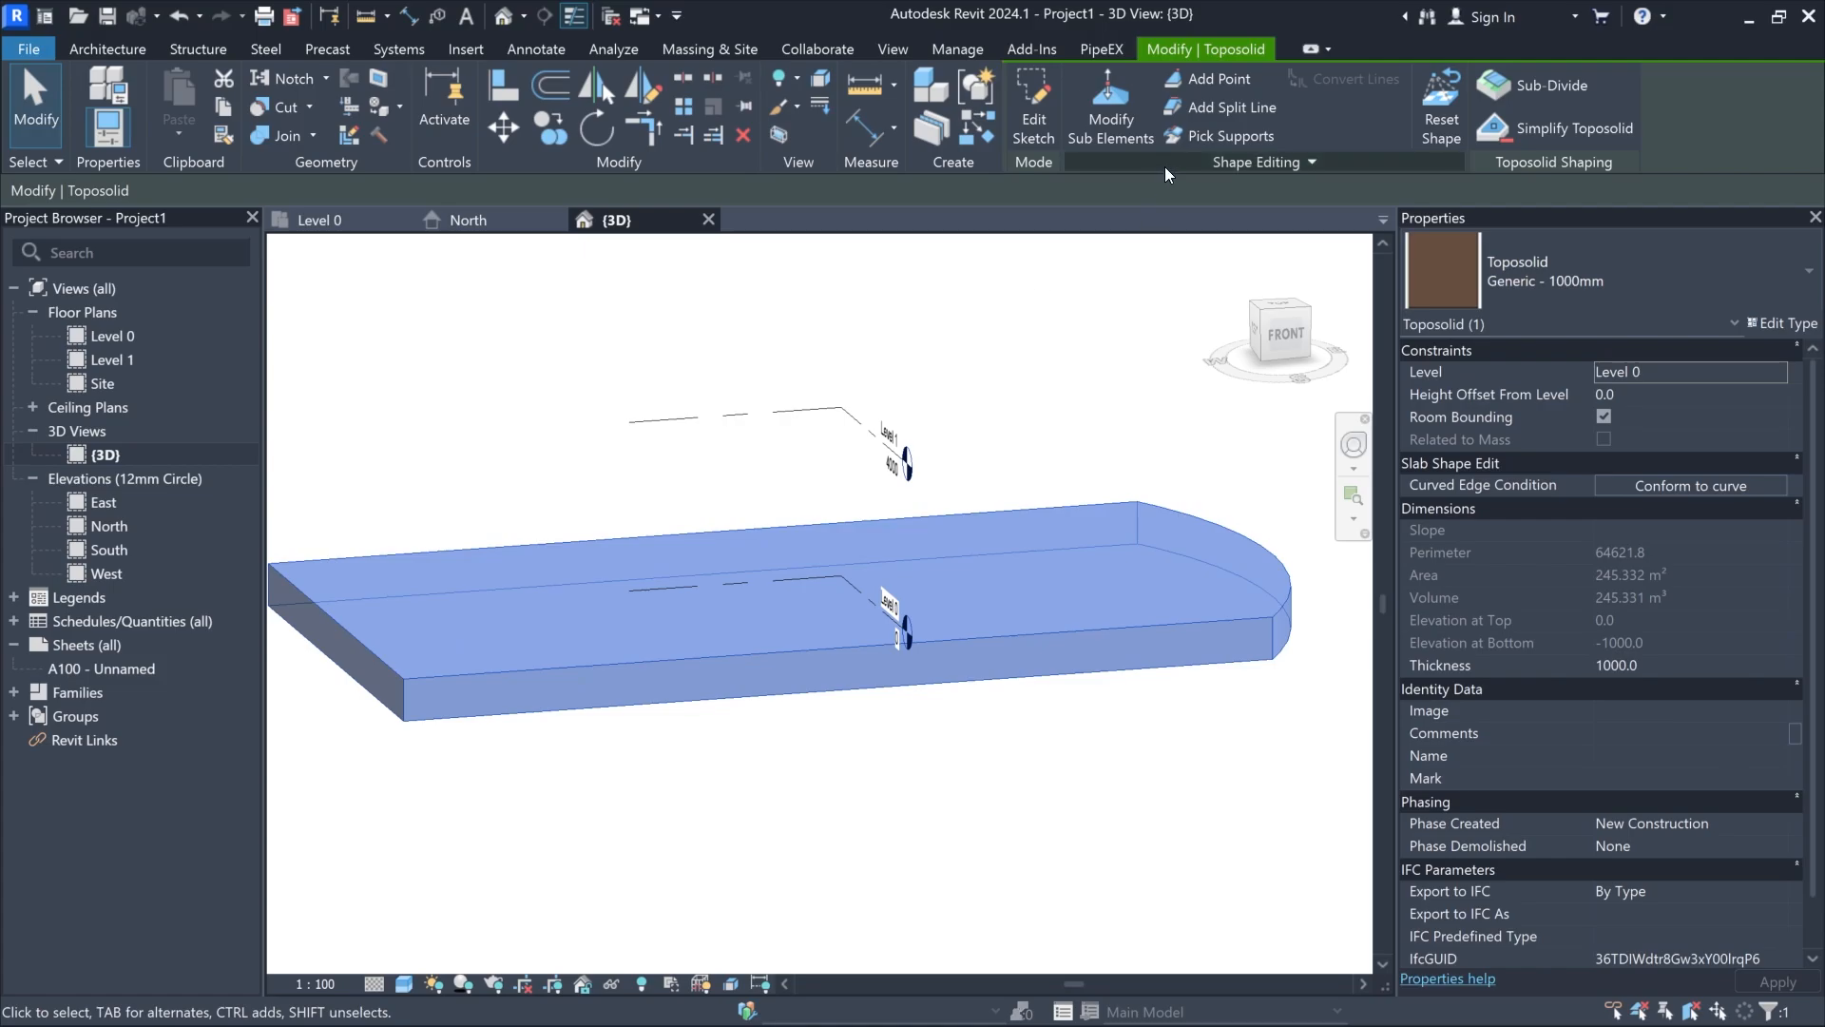
click(1307, 164)
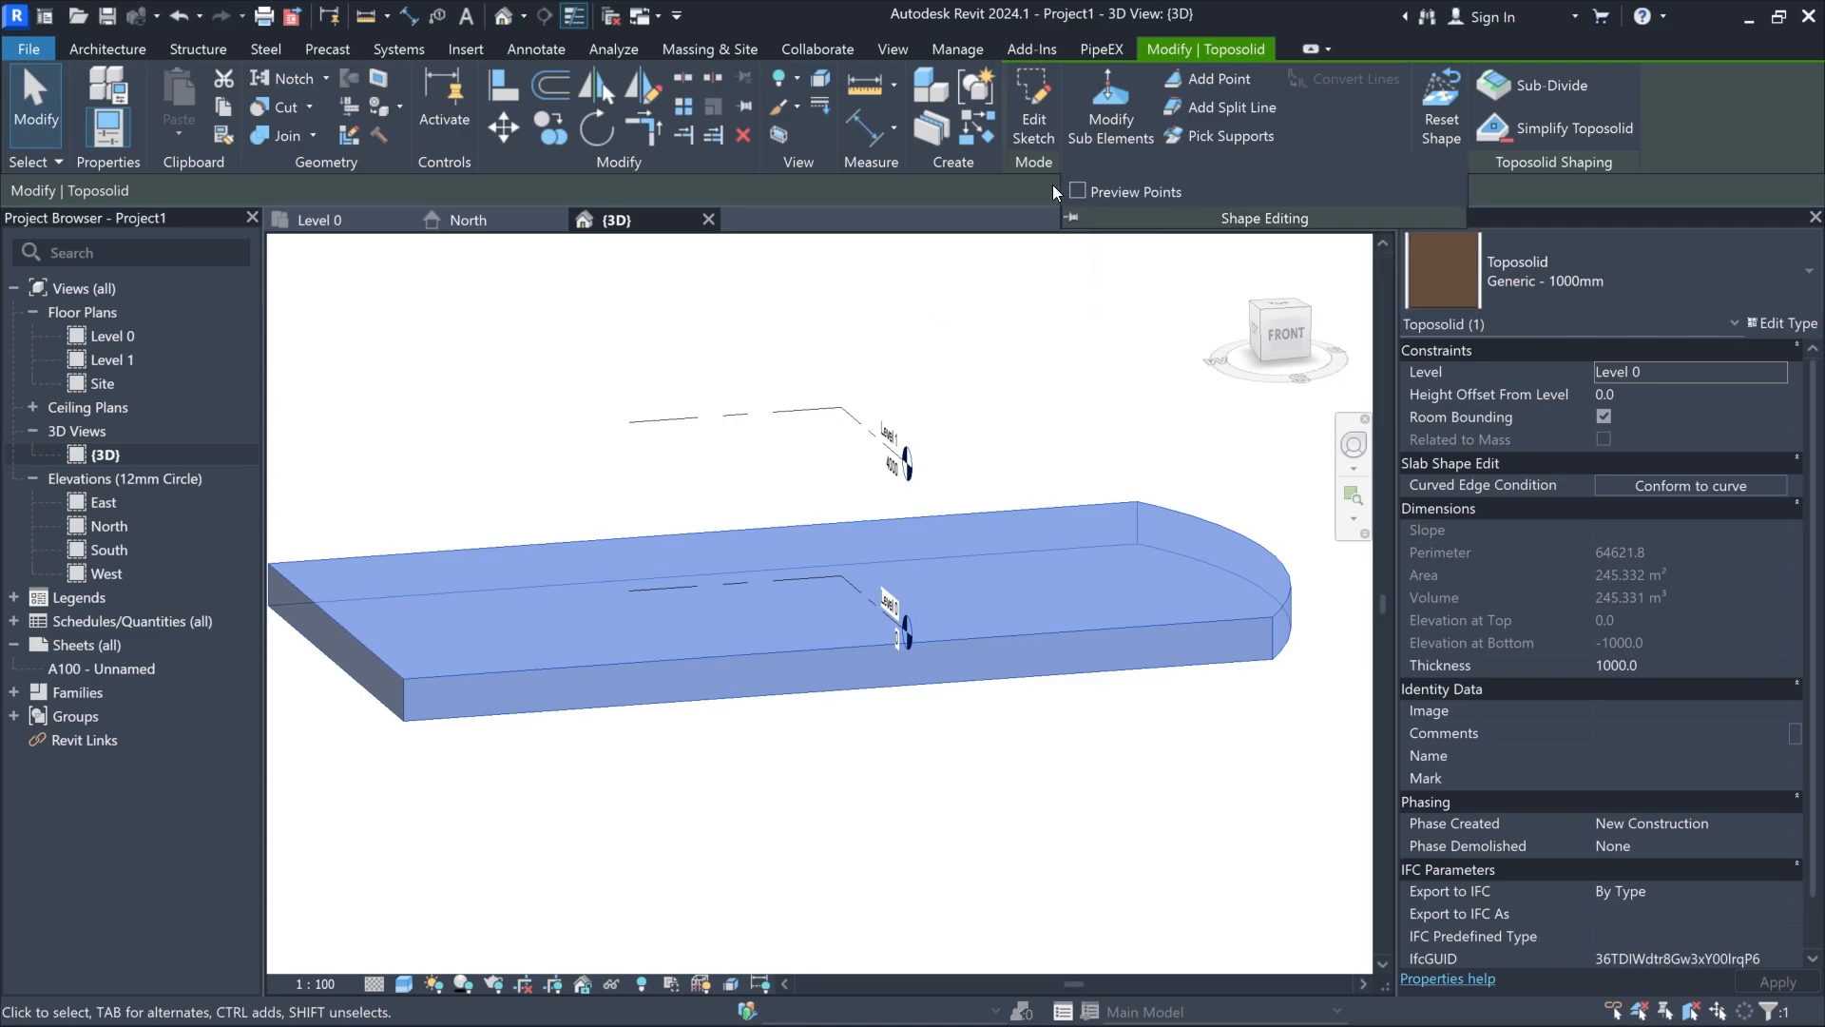
click(1079, 191)
click(467, 514)
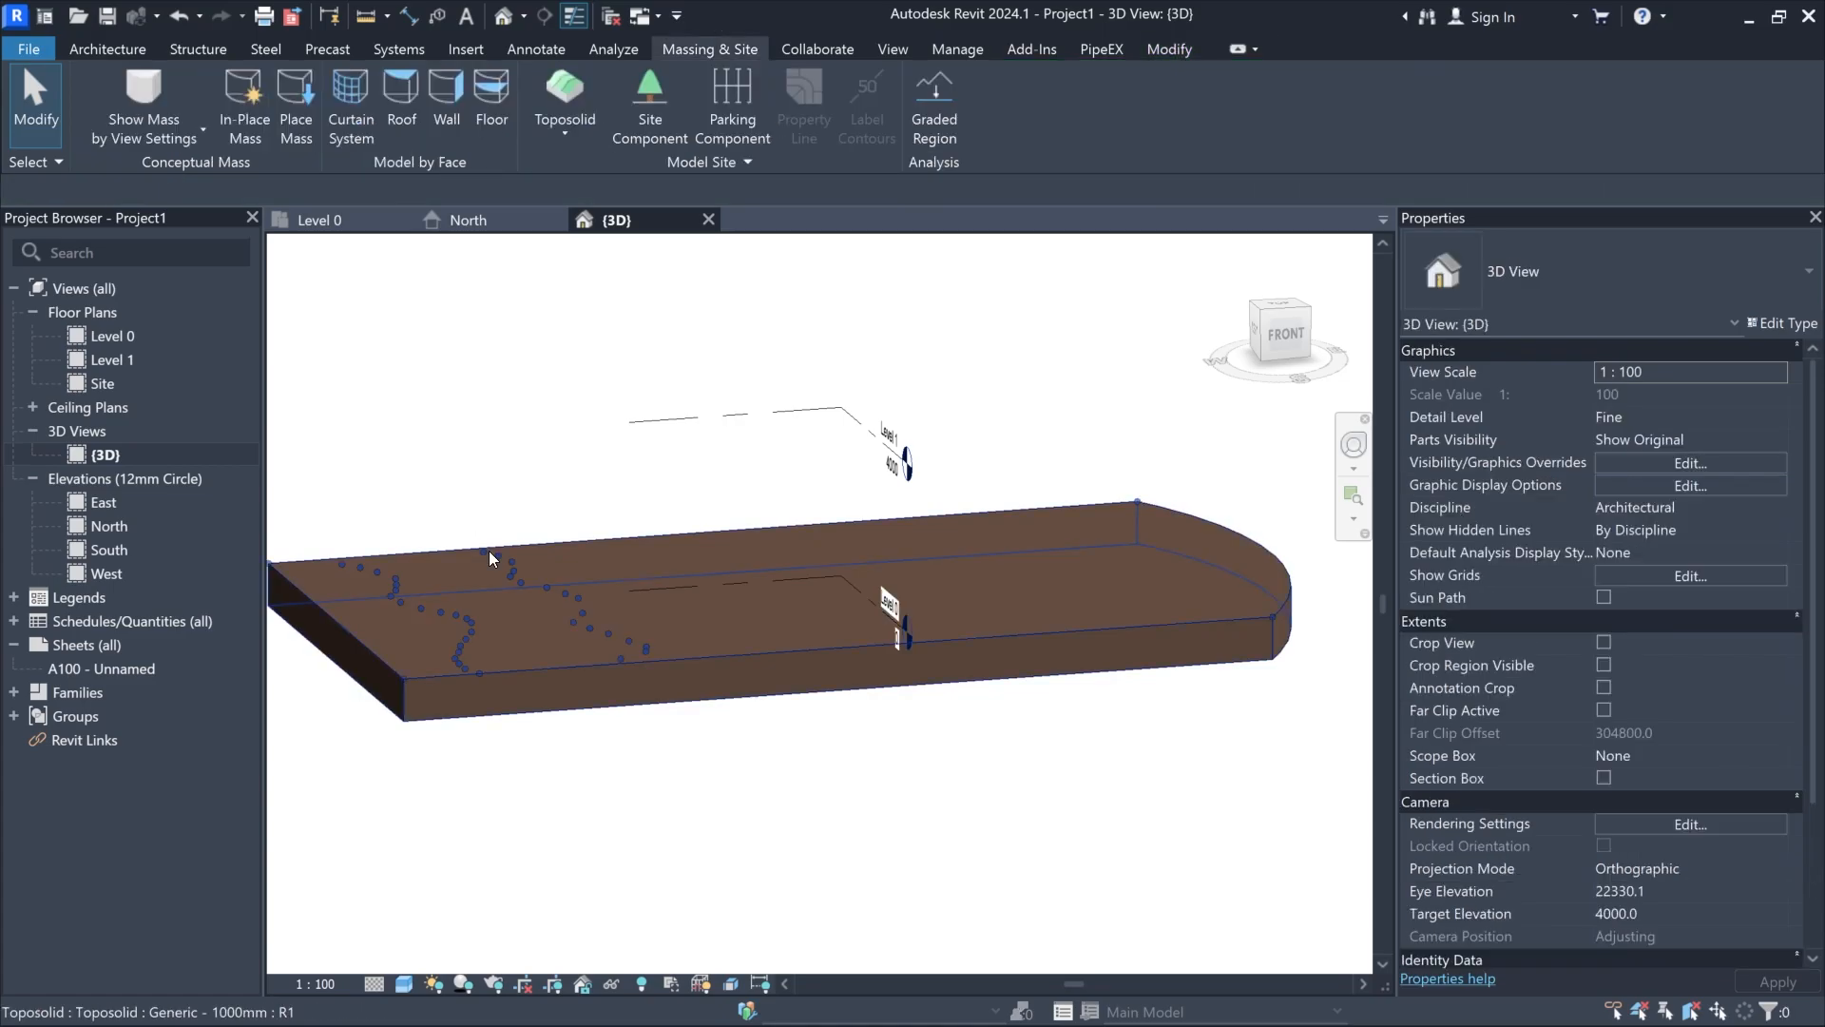
Step: Modify the toposolid's sub-elements in 3D, raising the northernmost point of the west row to an elevation of 900
click(567, 555)
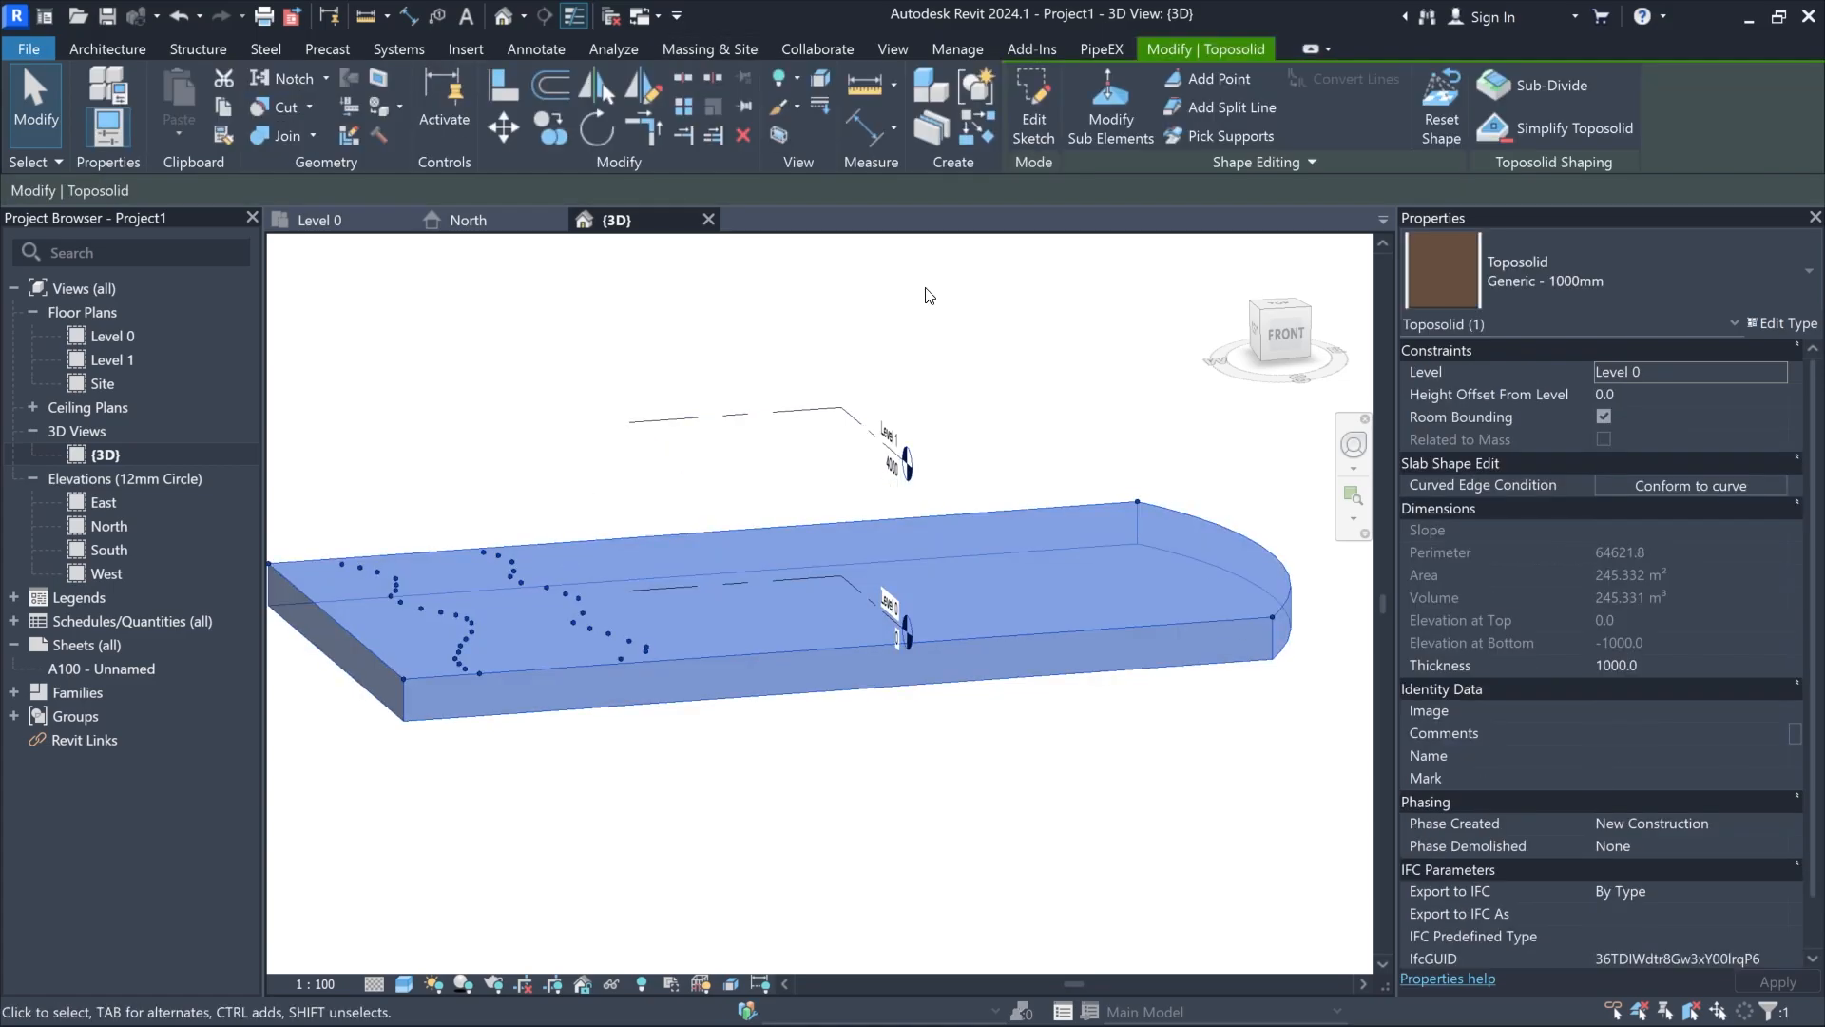
click(1085, 104)
scroll(409, 663, up, 4)
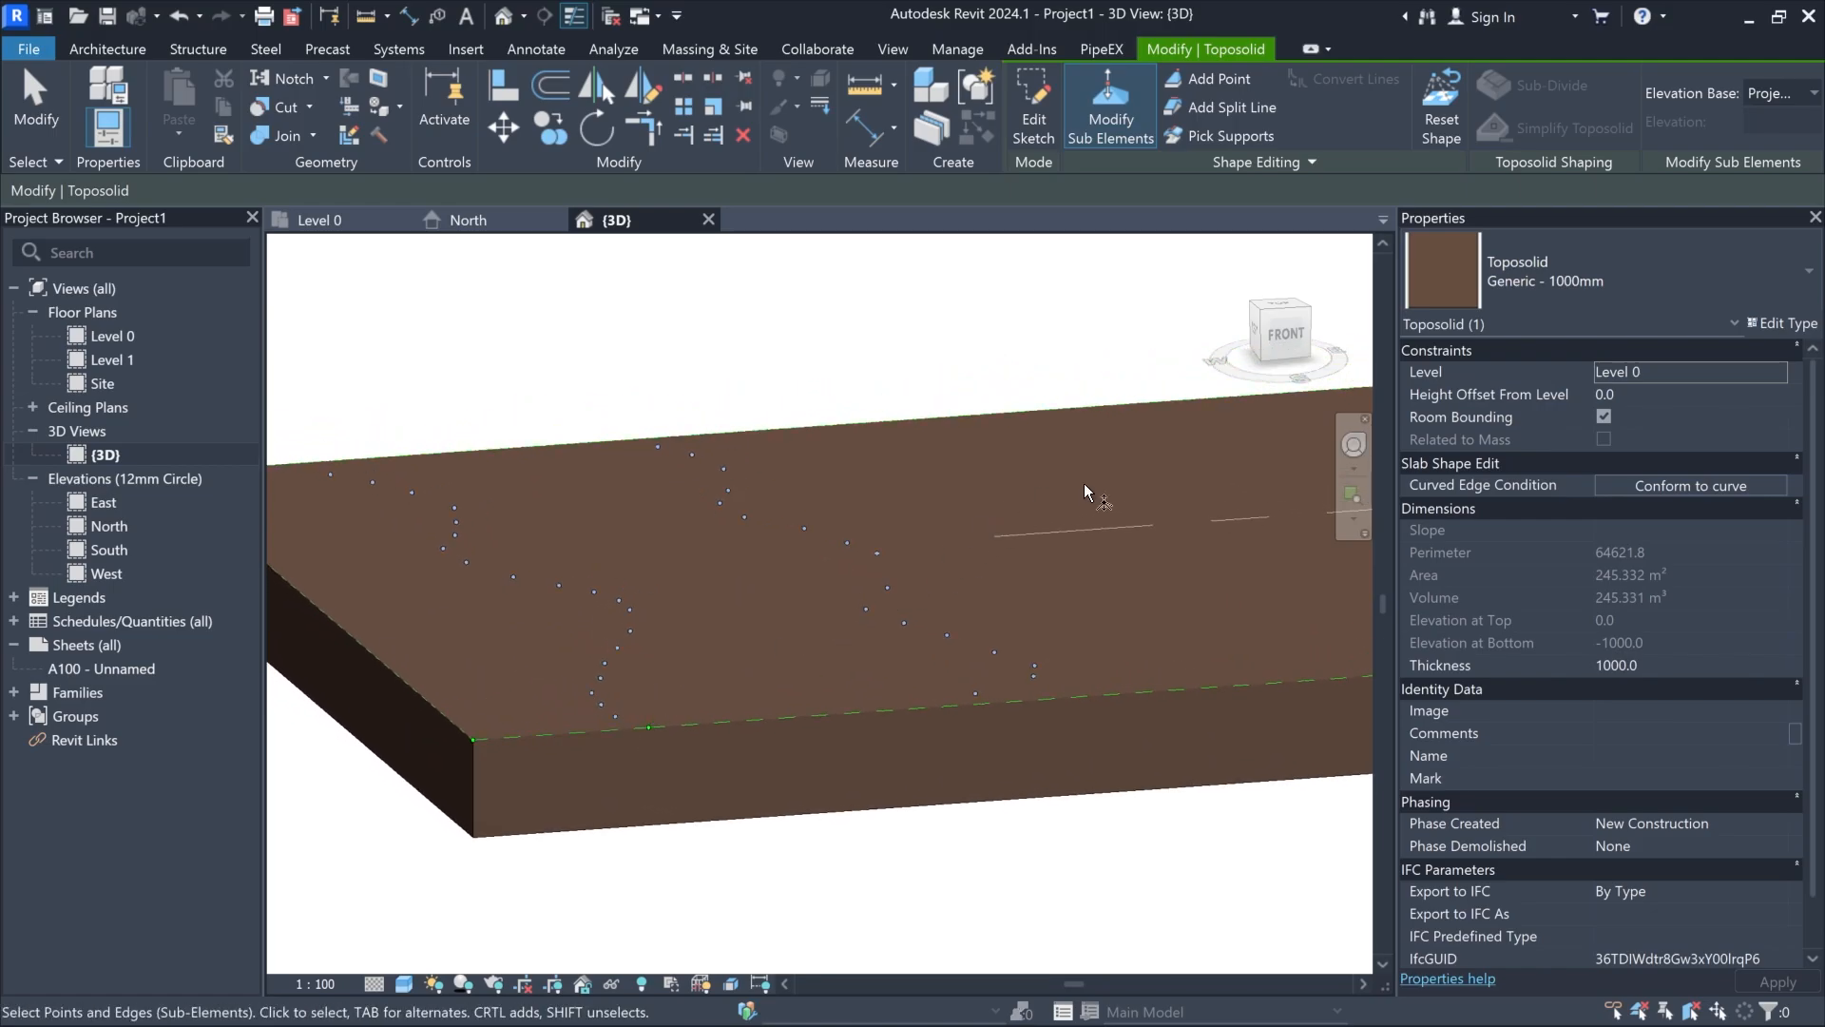
shift+middle_drag(1085, 484, 901, 850)
scroll(858, 595, down, 5)
scroll(618, 513, up, 7)
shift+middle_drag(752, 569, 652, 590)
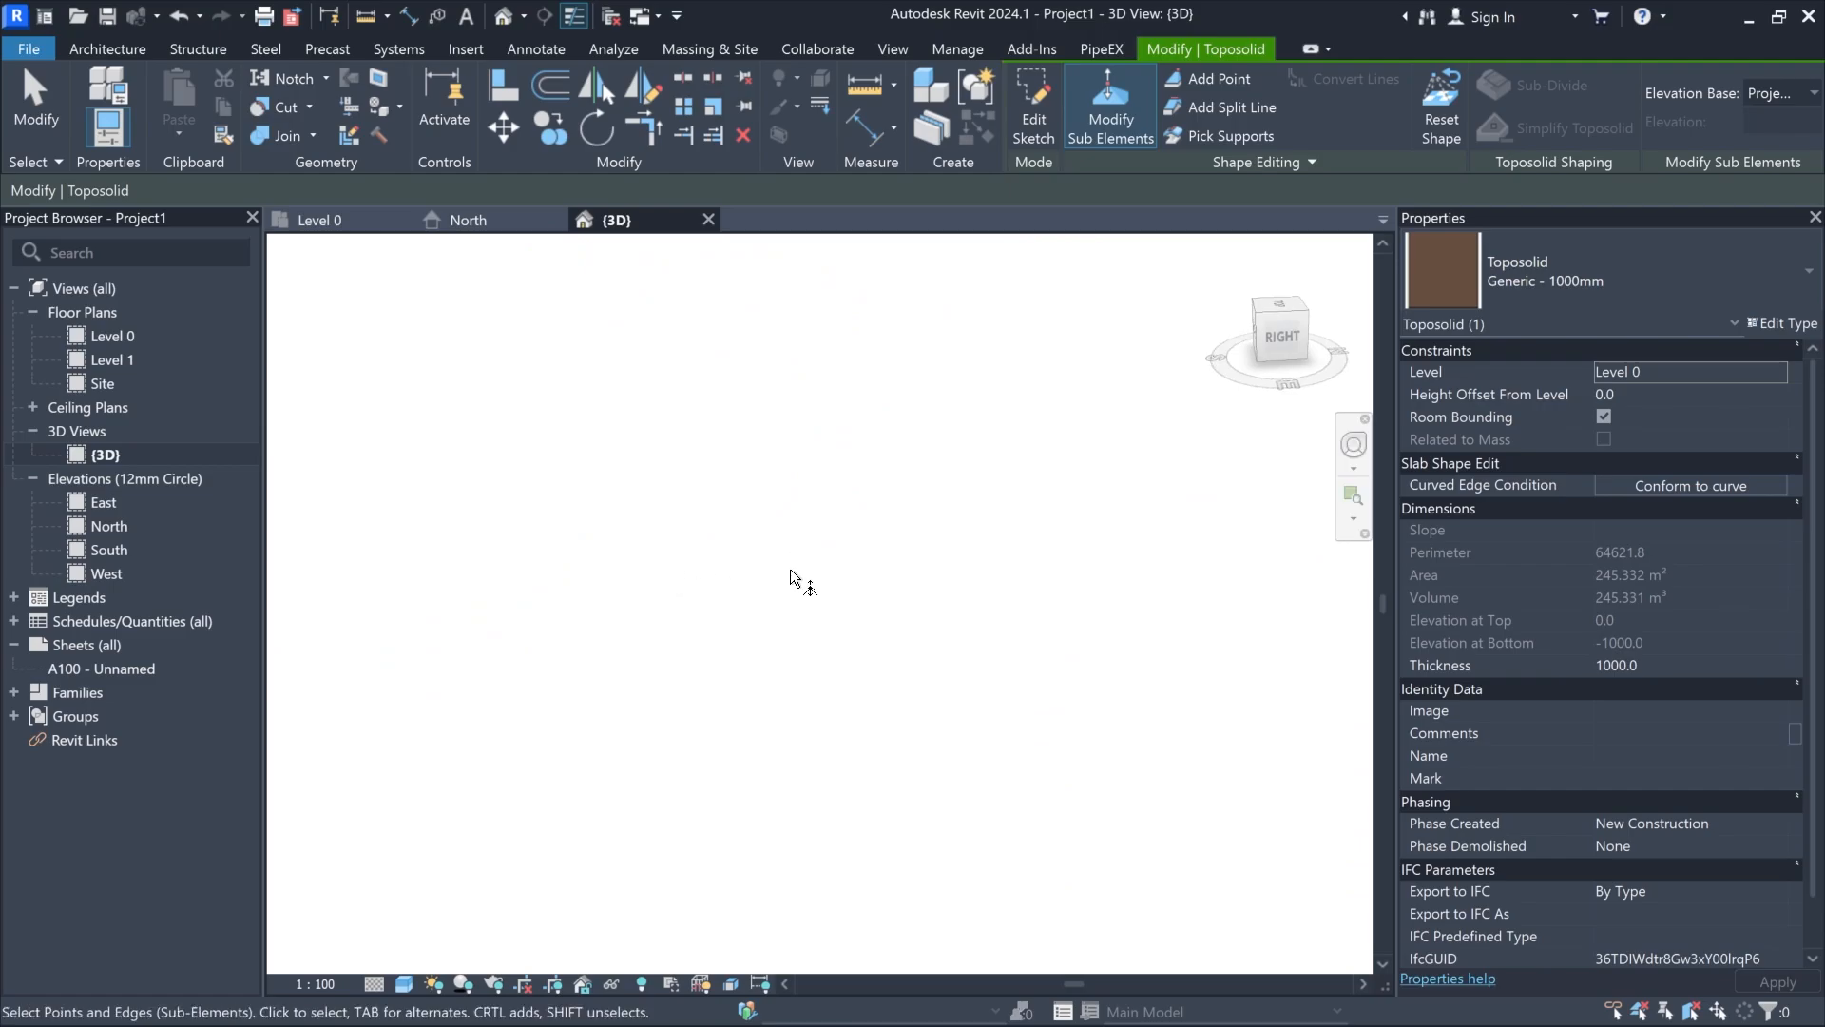
scroll(790, 568, down, 5)
middle_drag(1165, 426, 552, 709)
scroll(763, 740, up, 4)
scroll(669, 747, up, 4)
middle_drag(1161, 672, 899, 669)
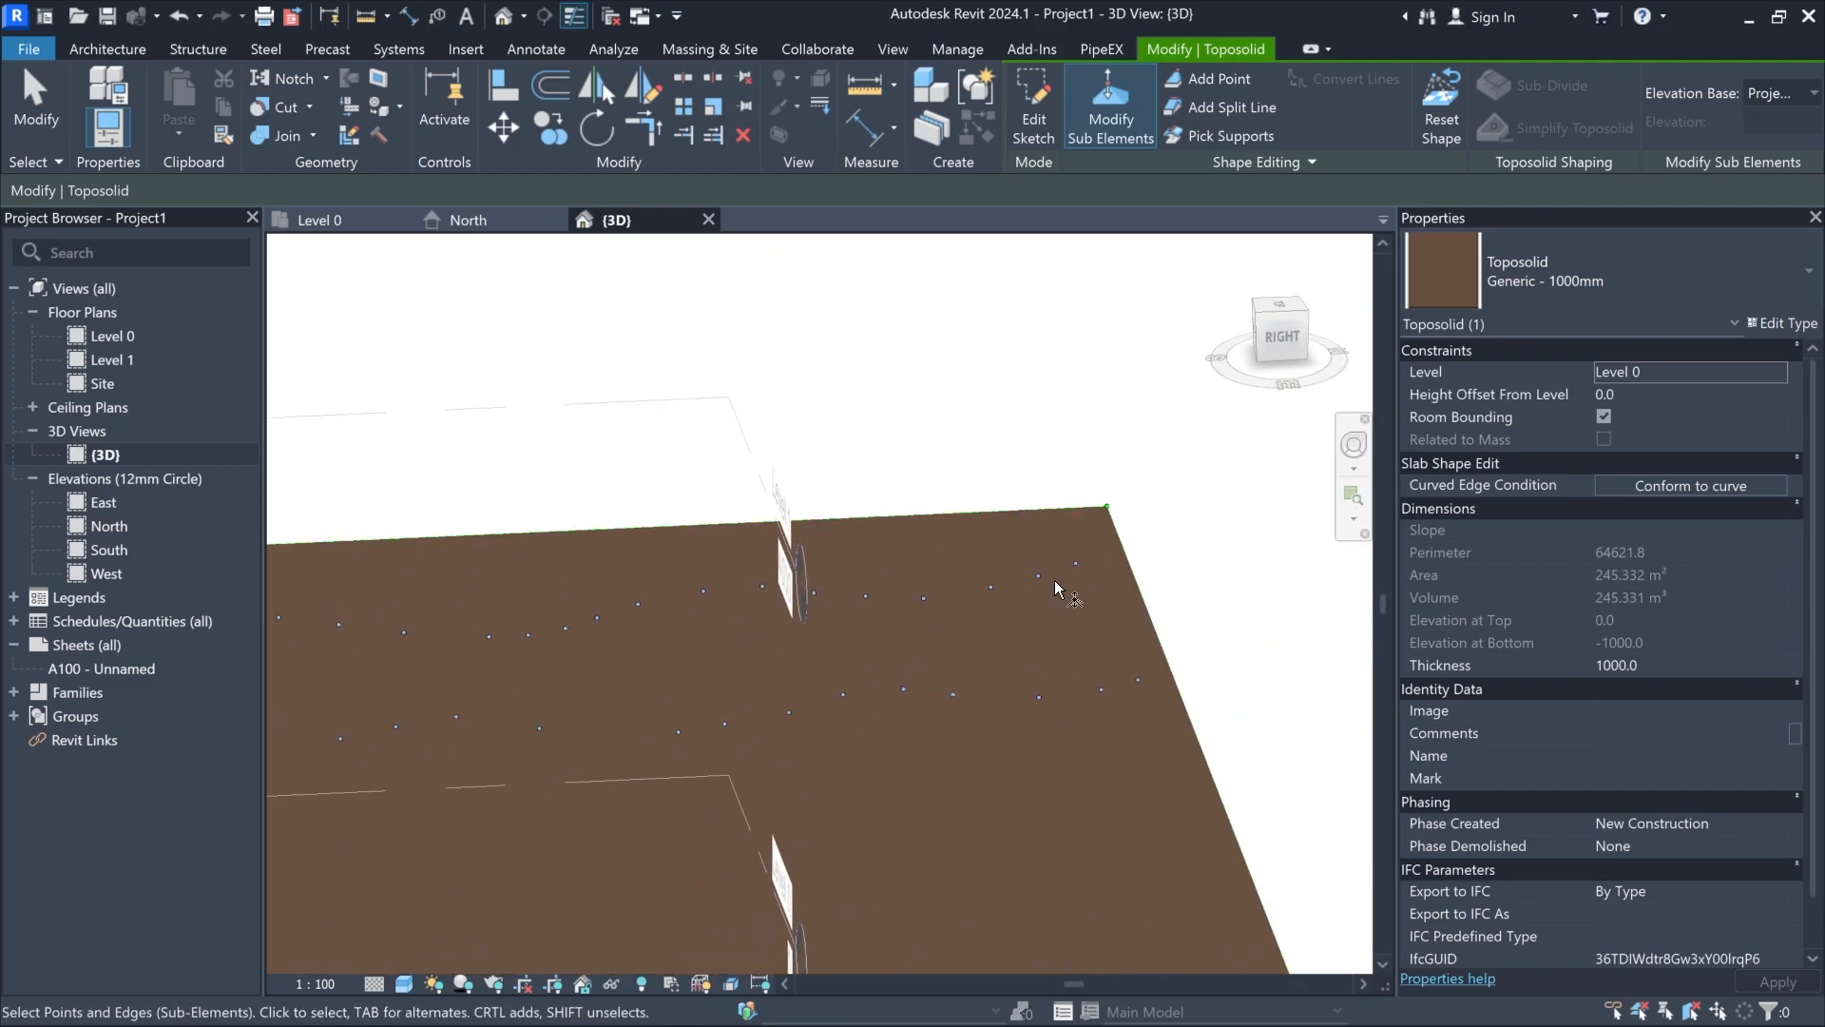
click(1075, 563)
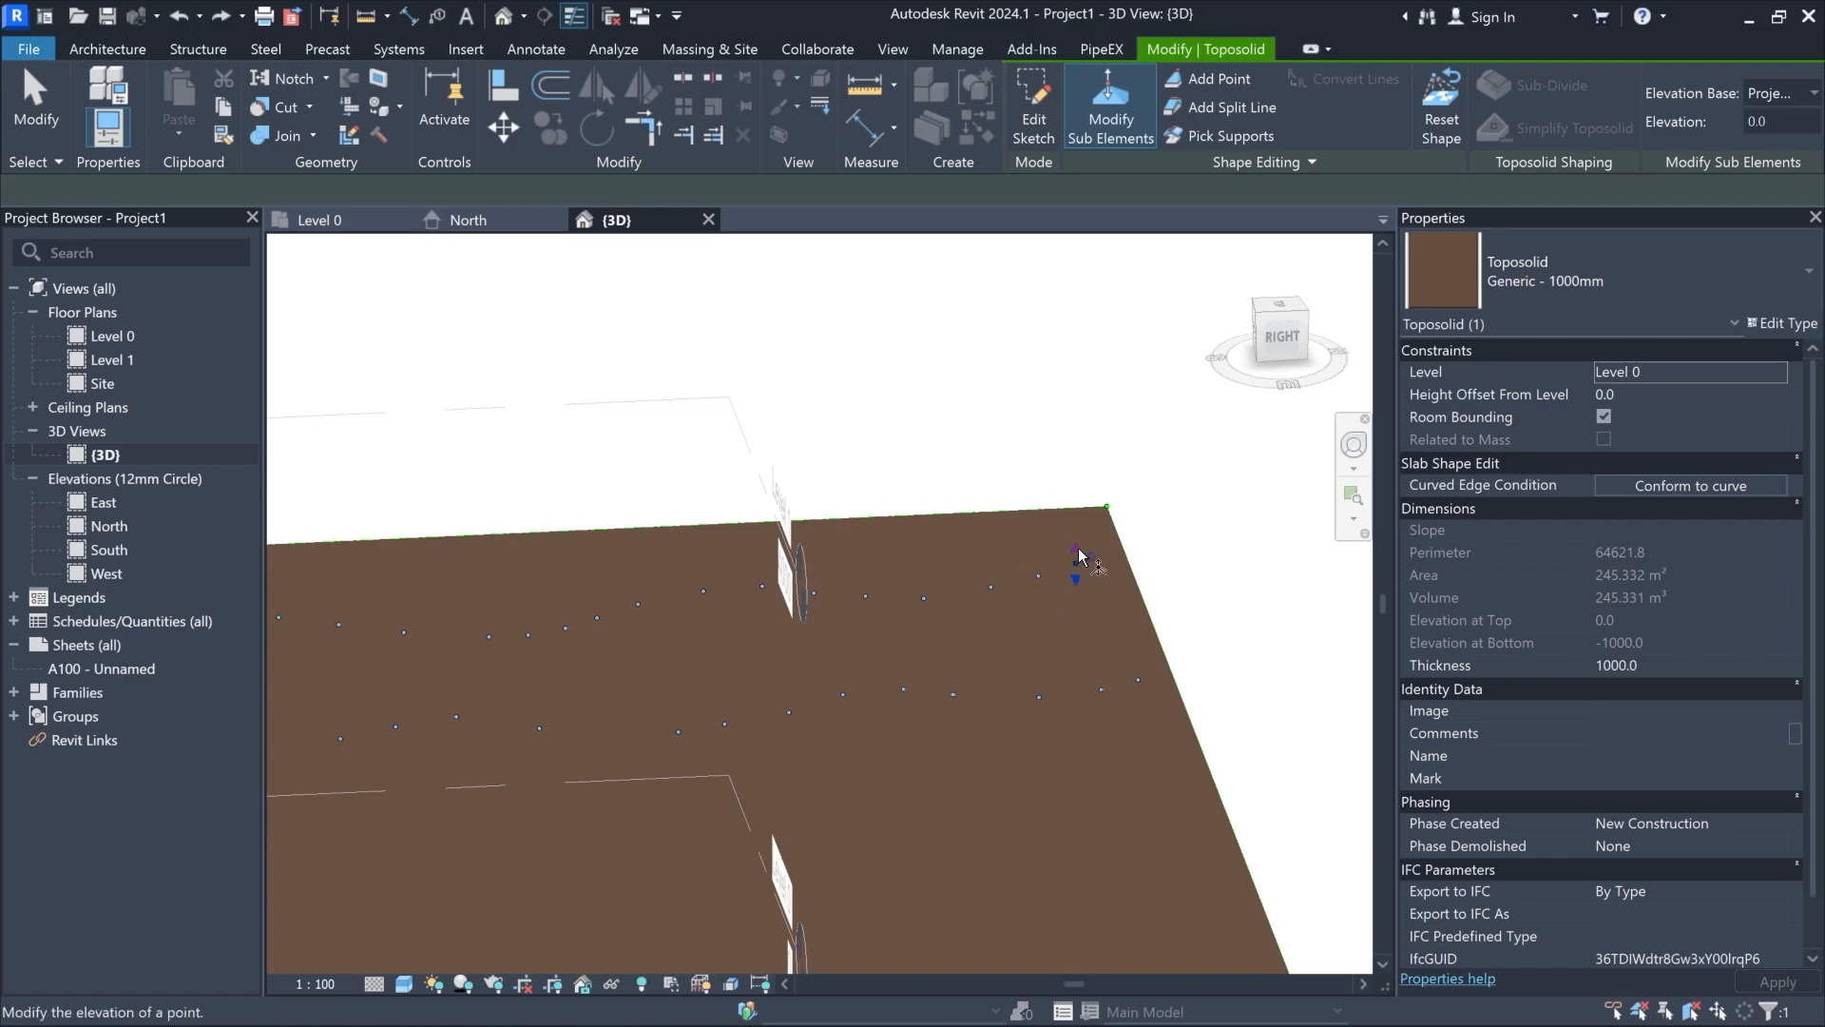
drag(1080, 556, 1077, 475)
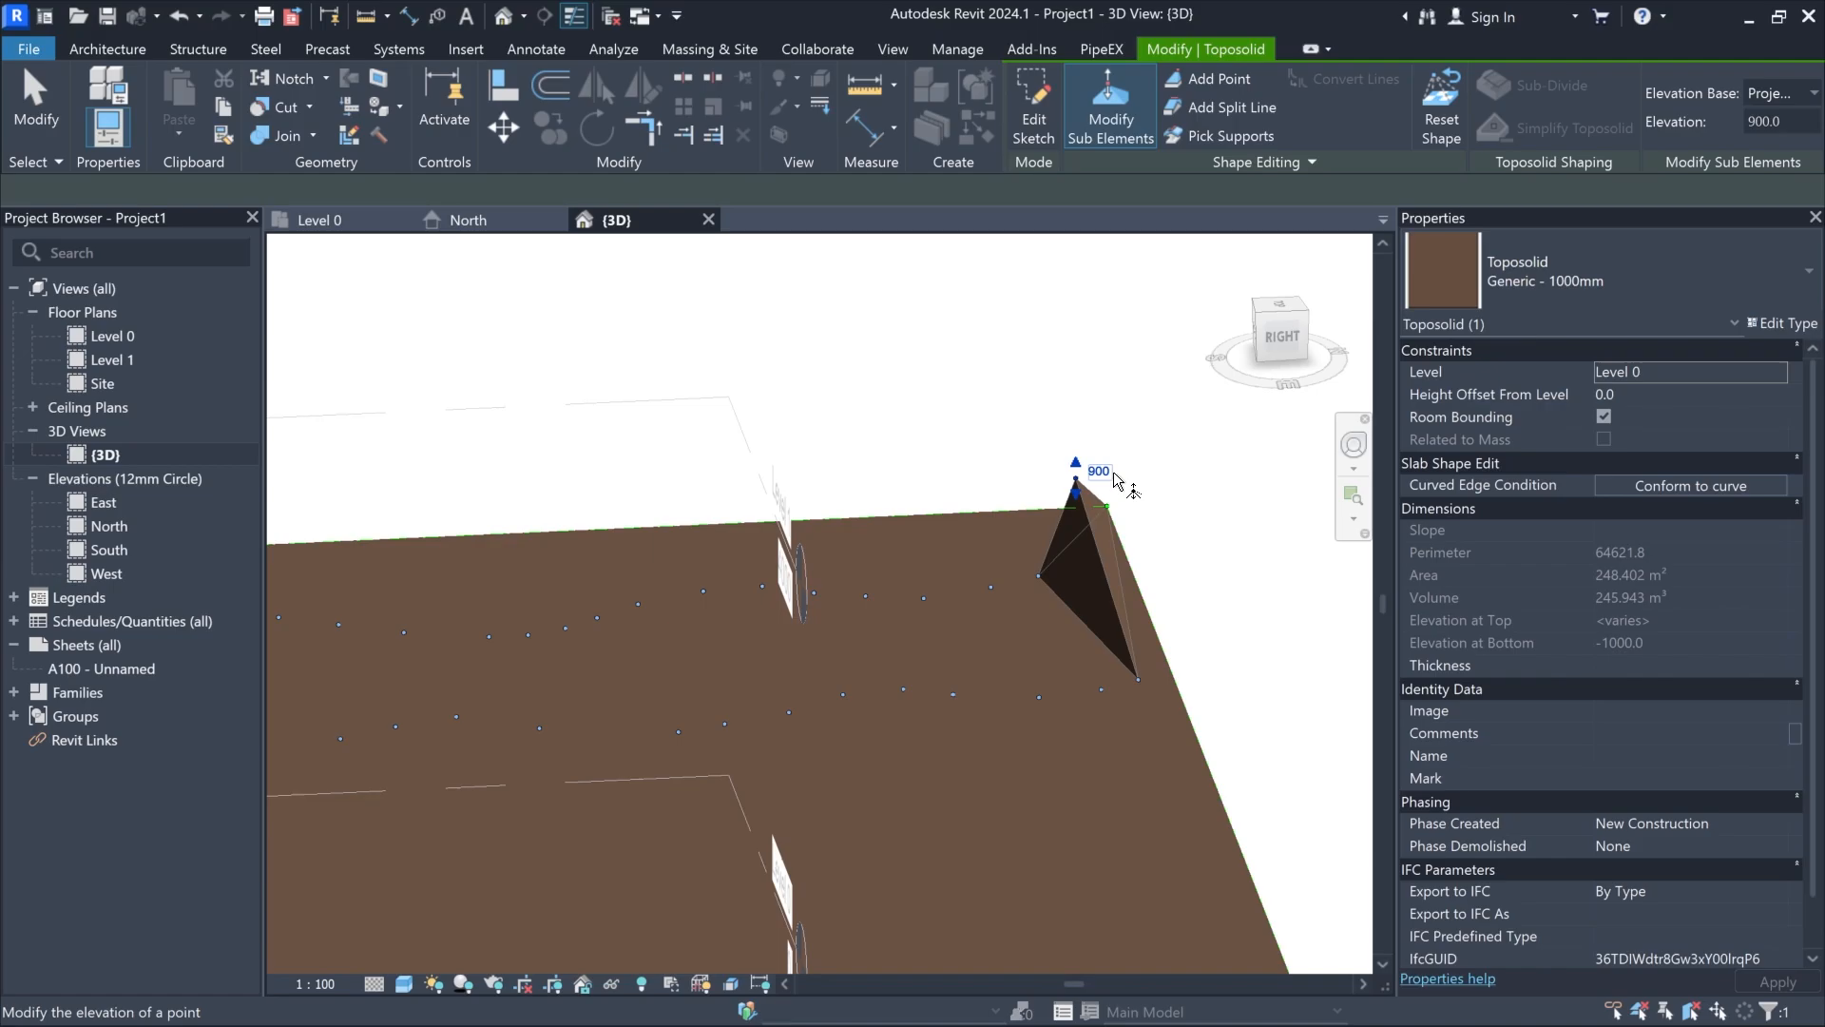
Step: Set the raised point's elevation to exactly 300
click(1113, 474)
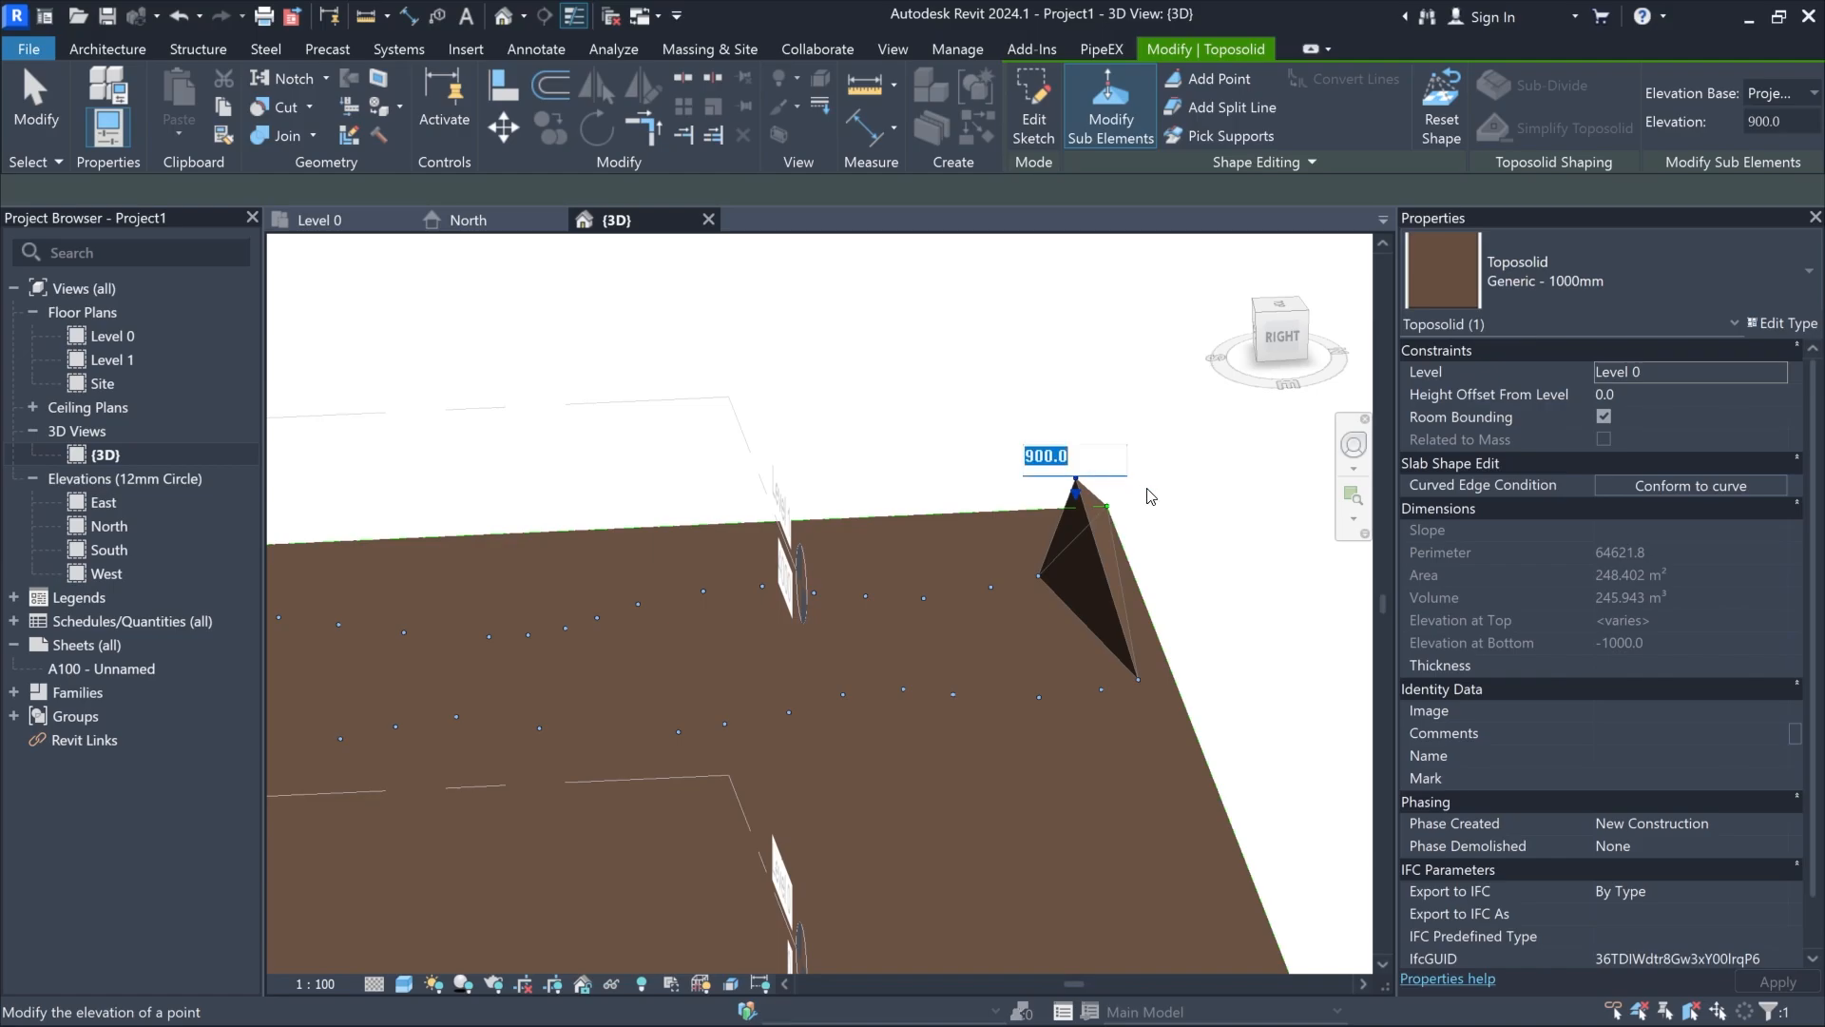
text(300)
key(Return)
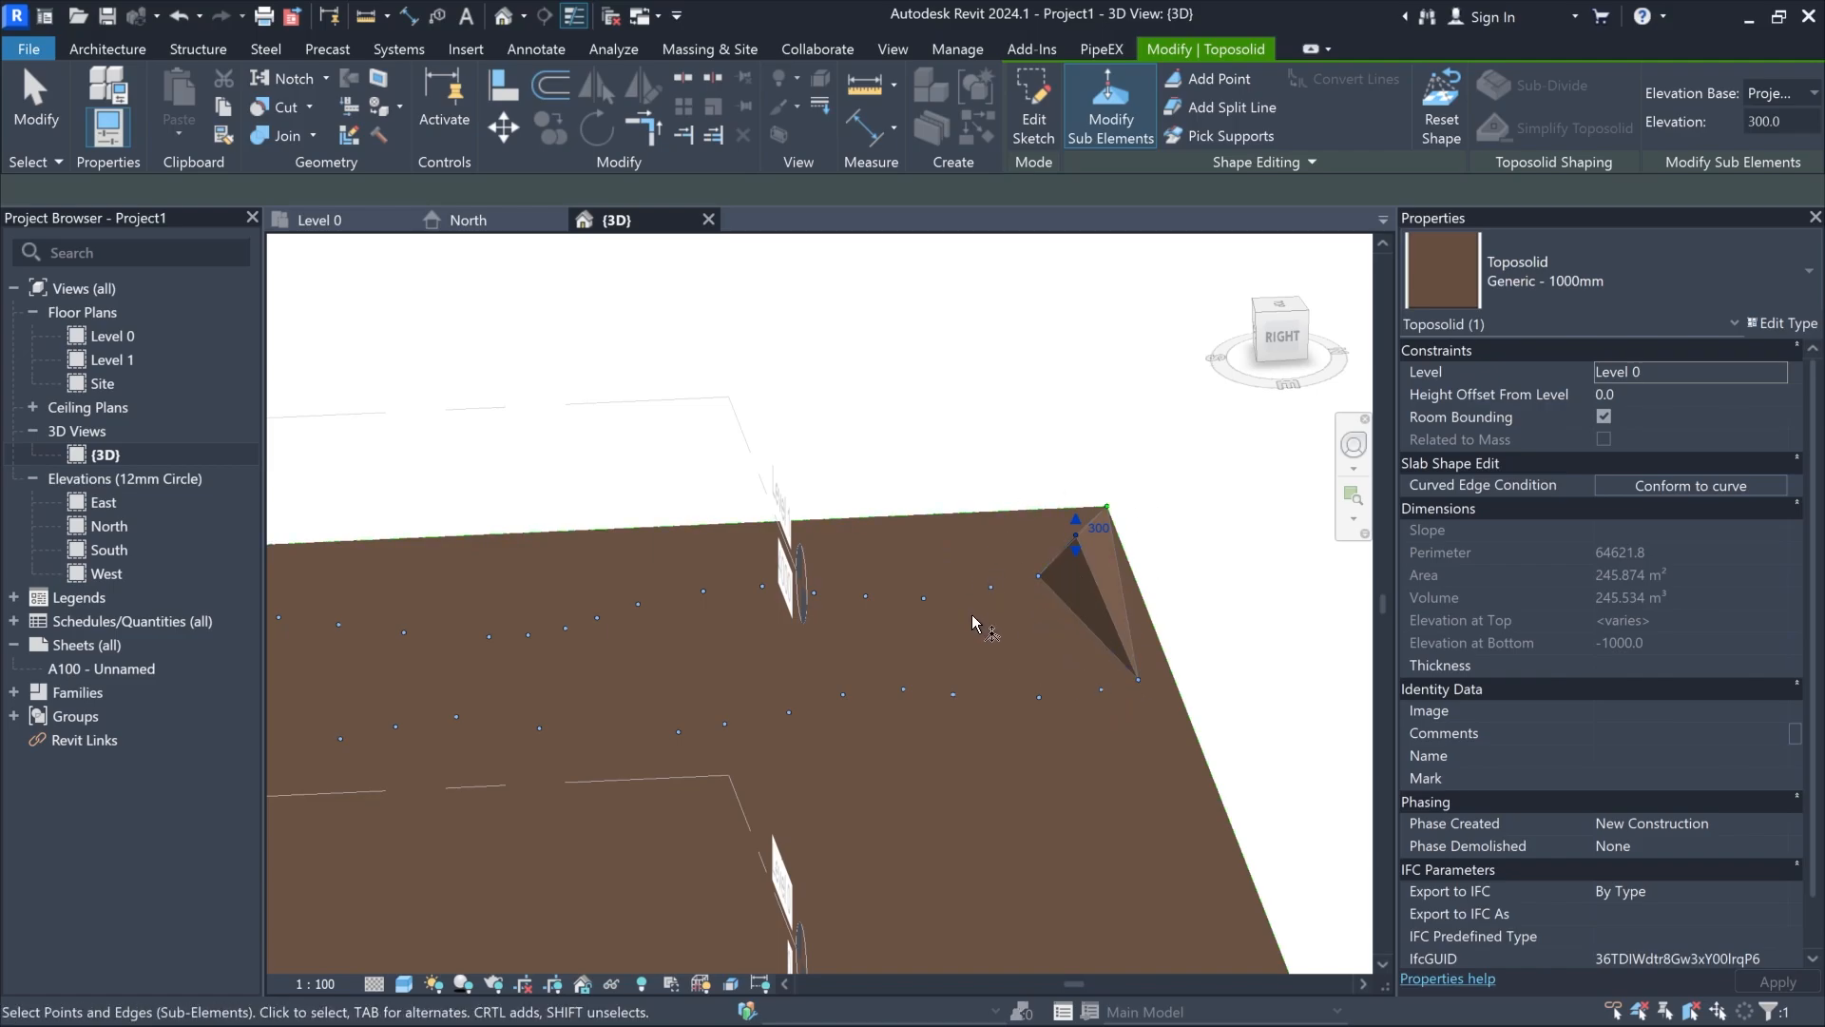
Step: Set the elevation of the second point from the north in the west row to 302
click(1039, 575)
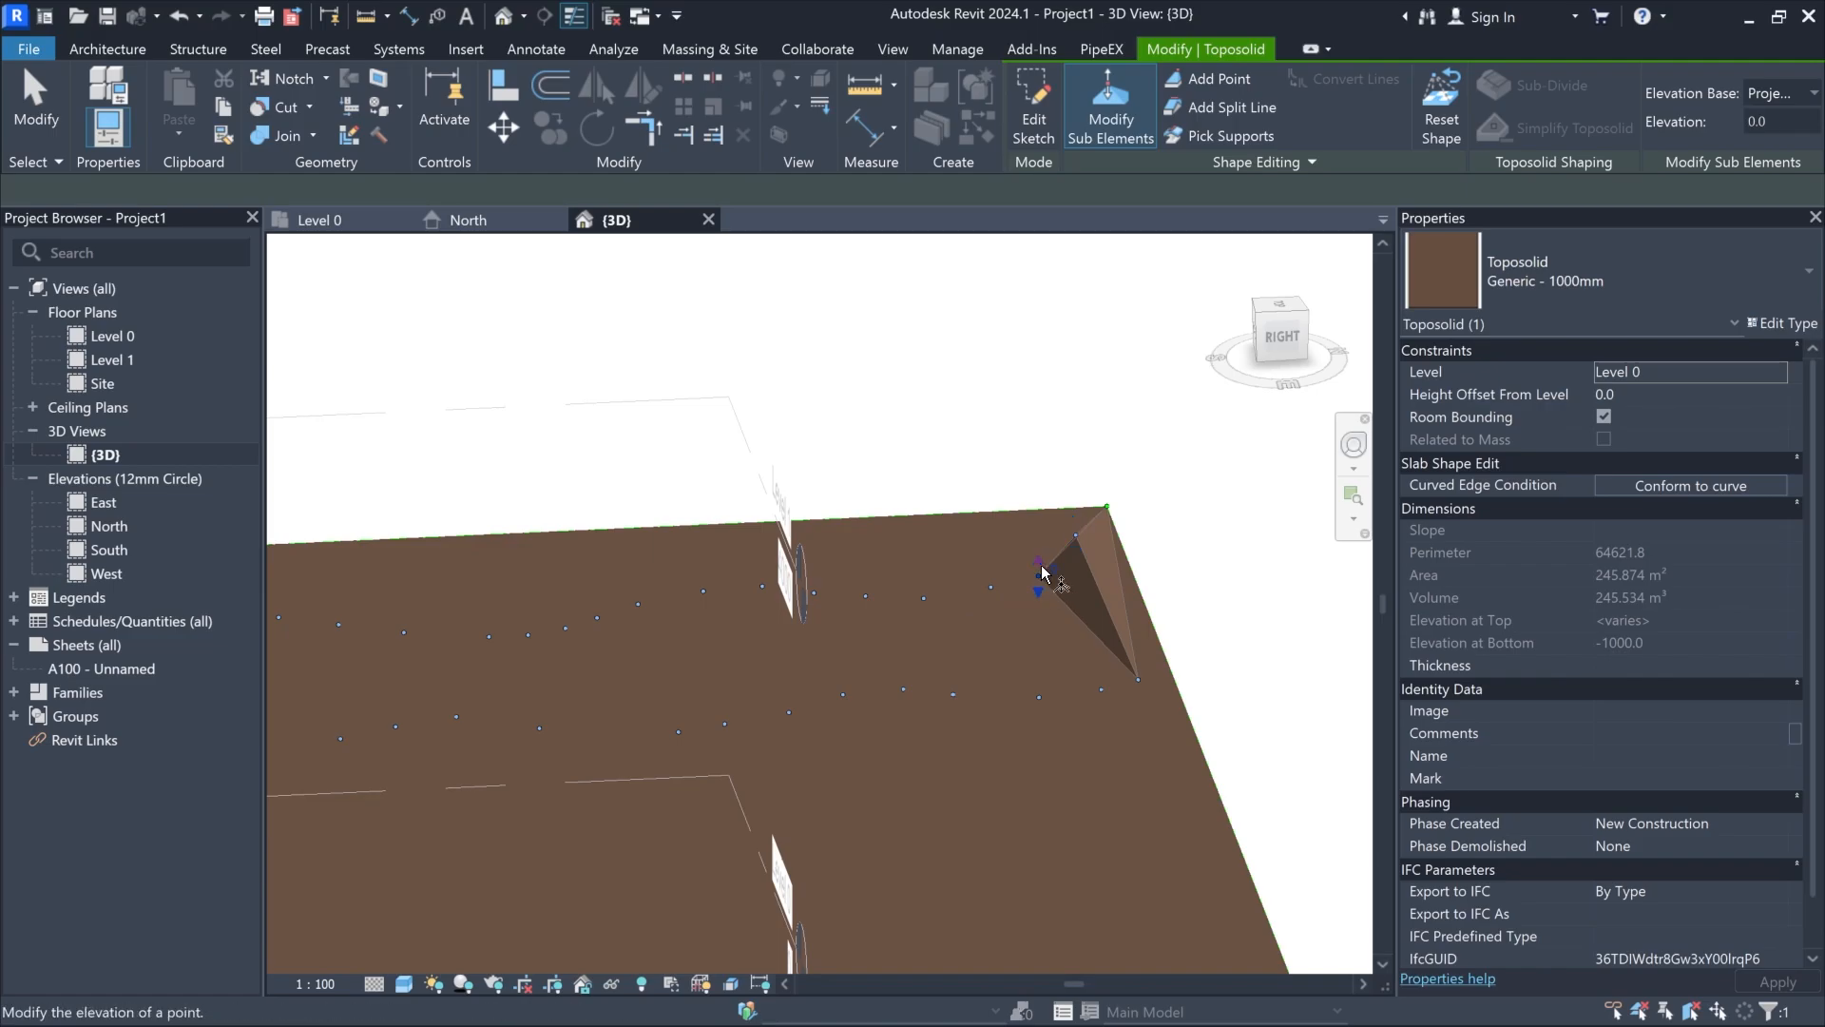
click(1066, 570)
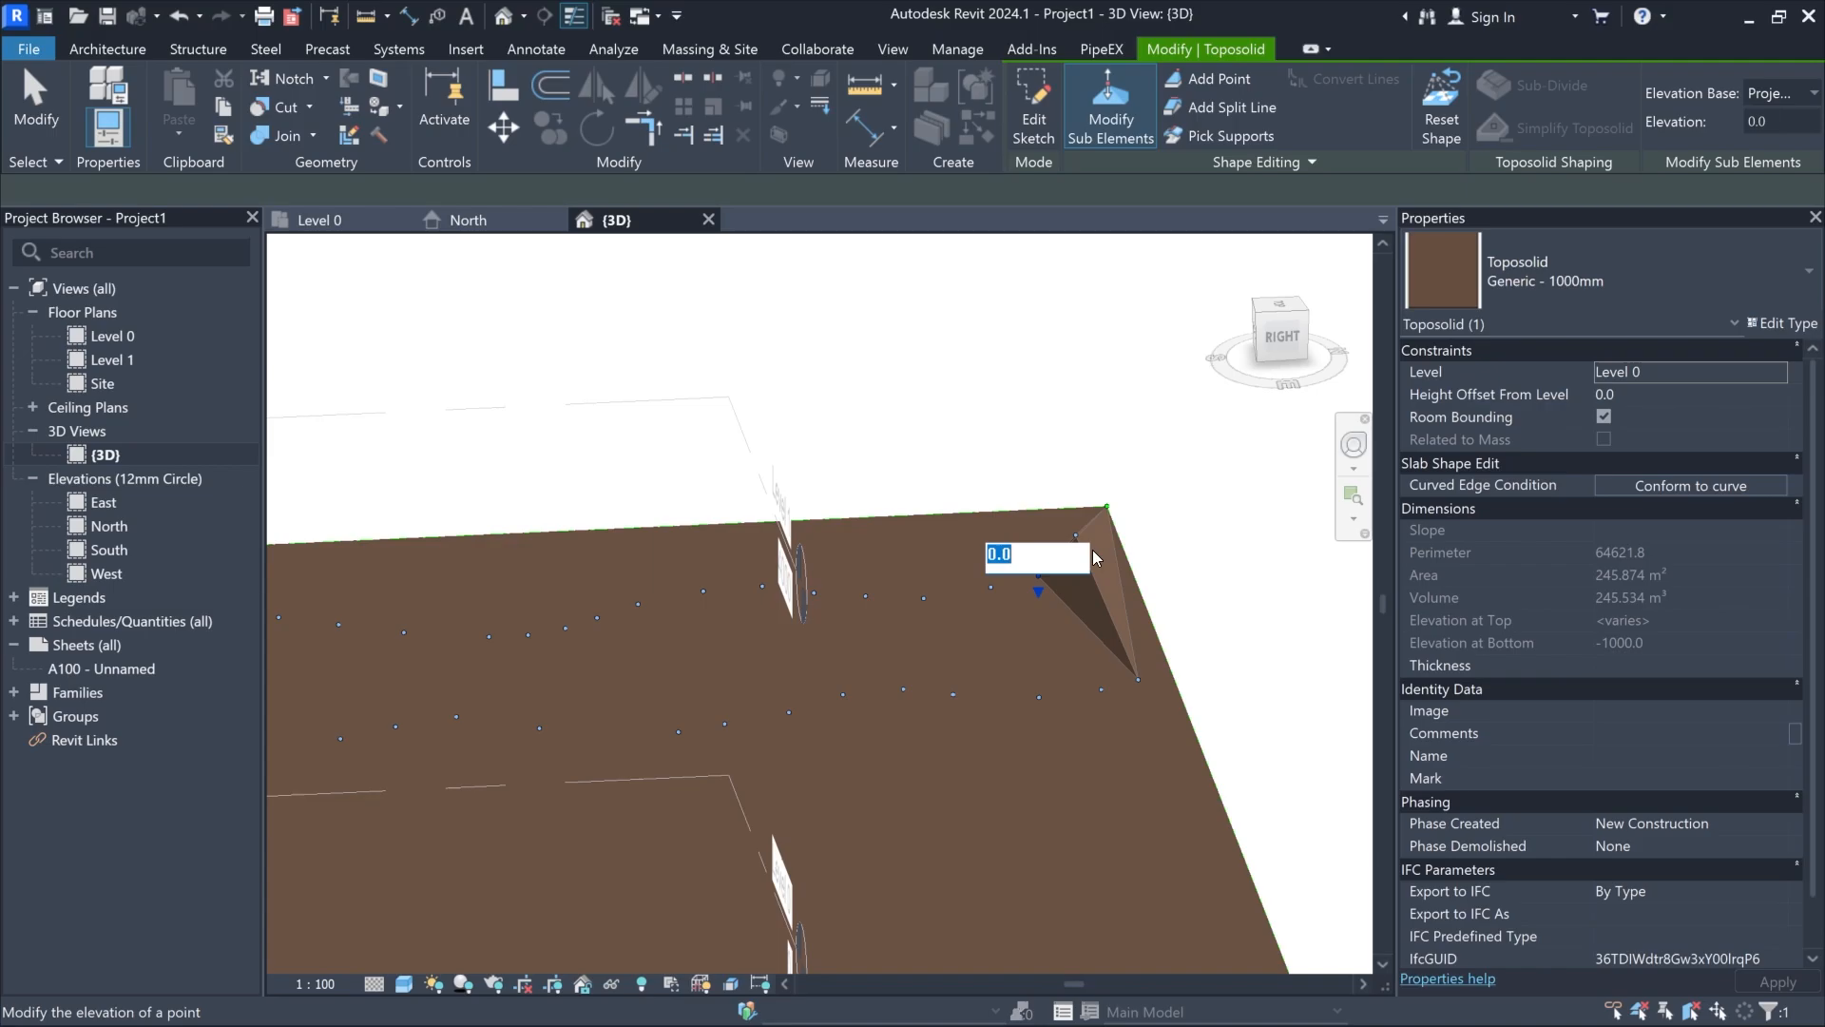
text(302)
key(Return)
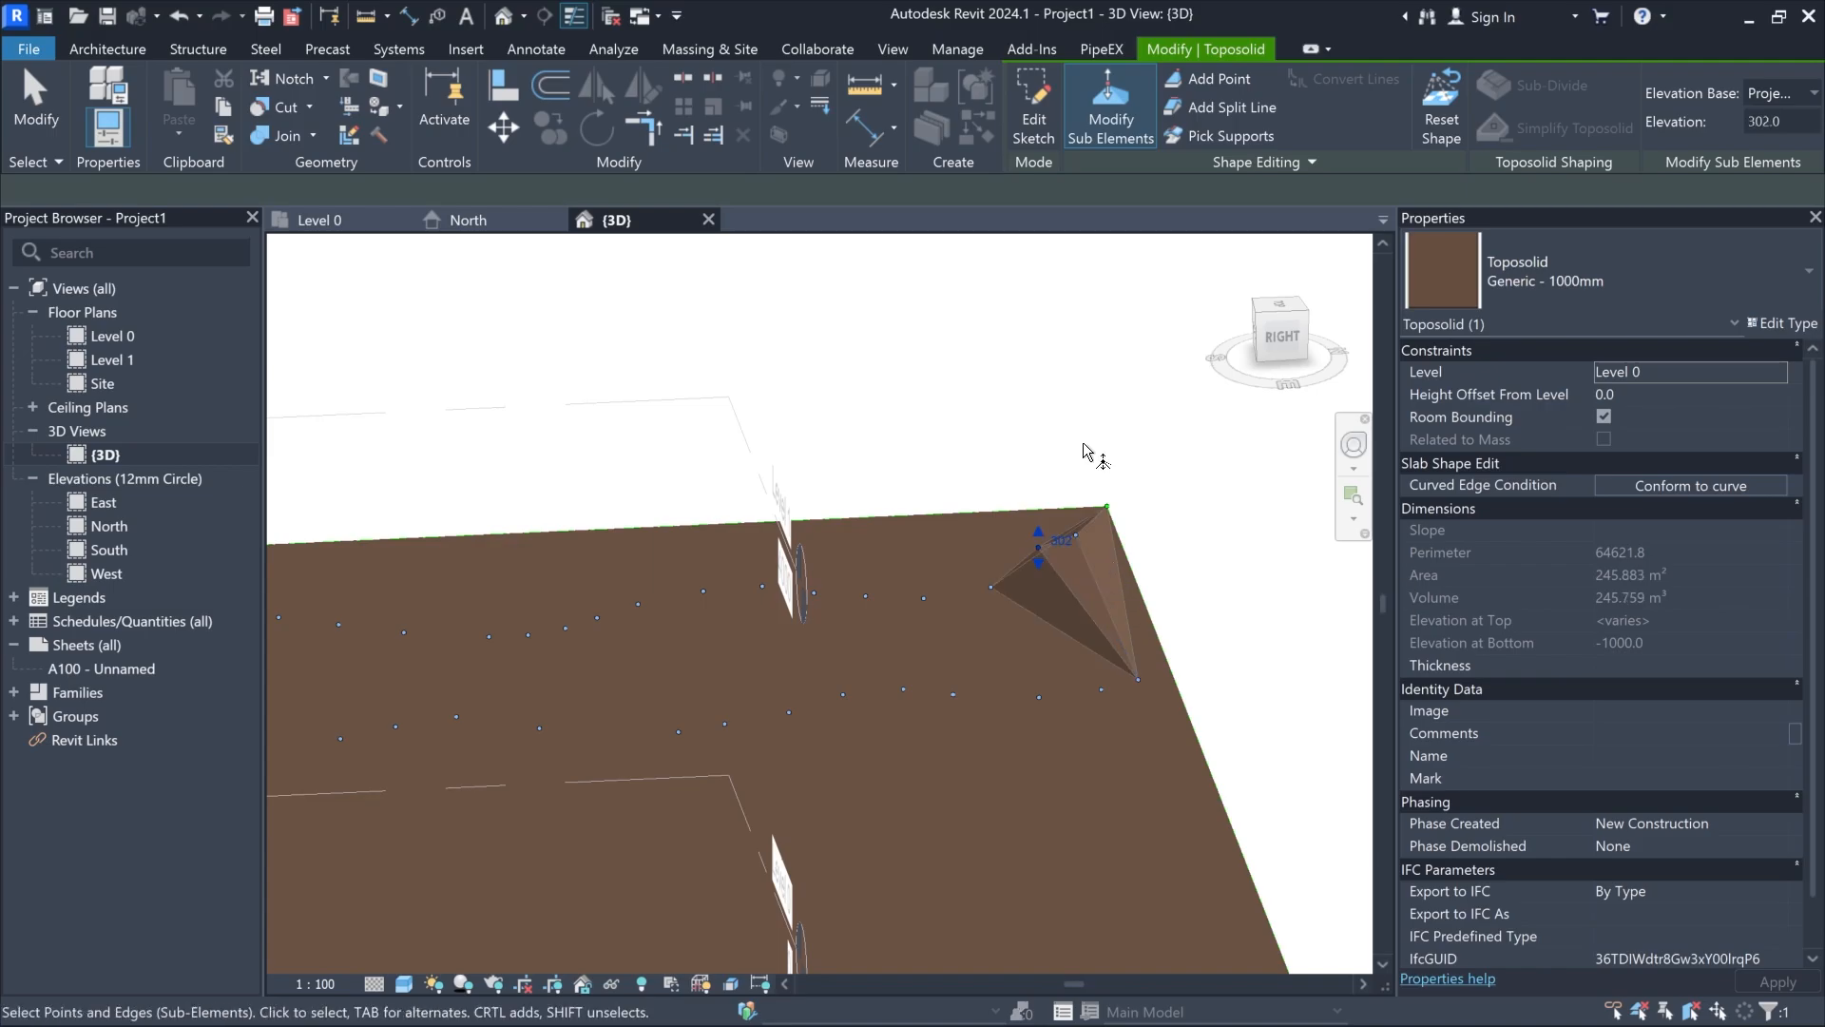
Step: Start a toposolid from CAD import in the Level 0 plan, using the linked contours of Toposolid_3d_contours_meters.dwg
key(ctrl+Tab)
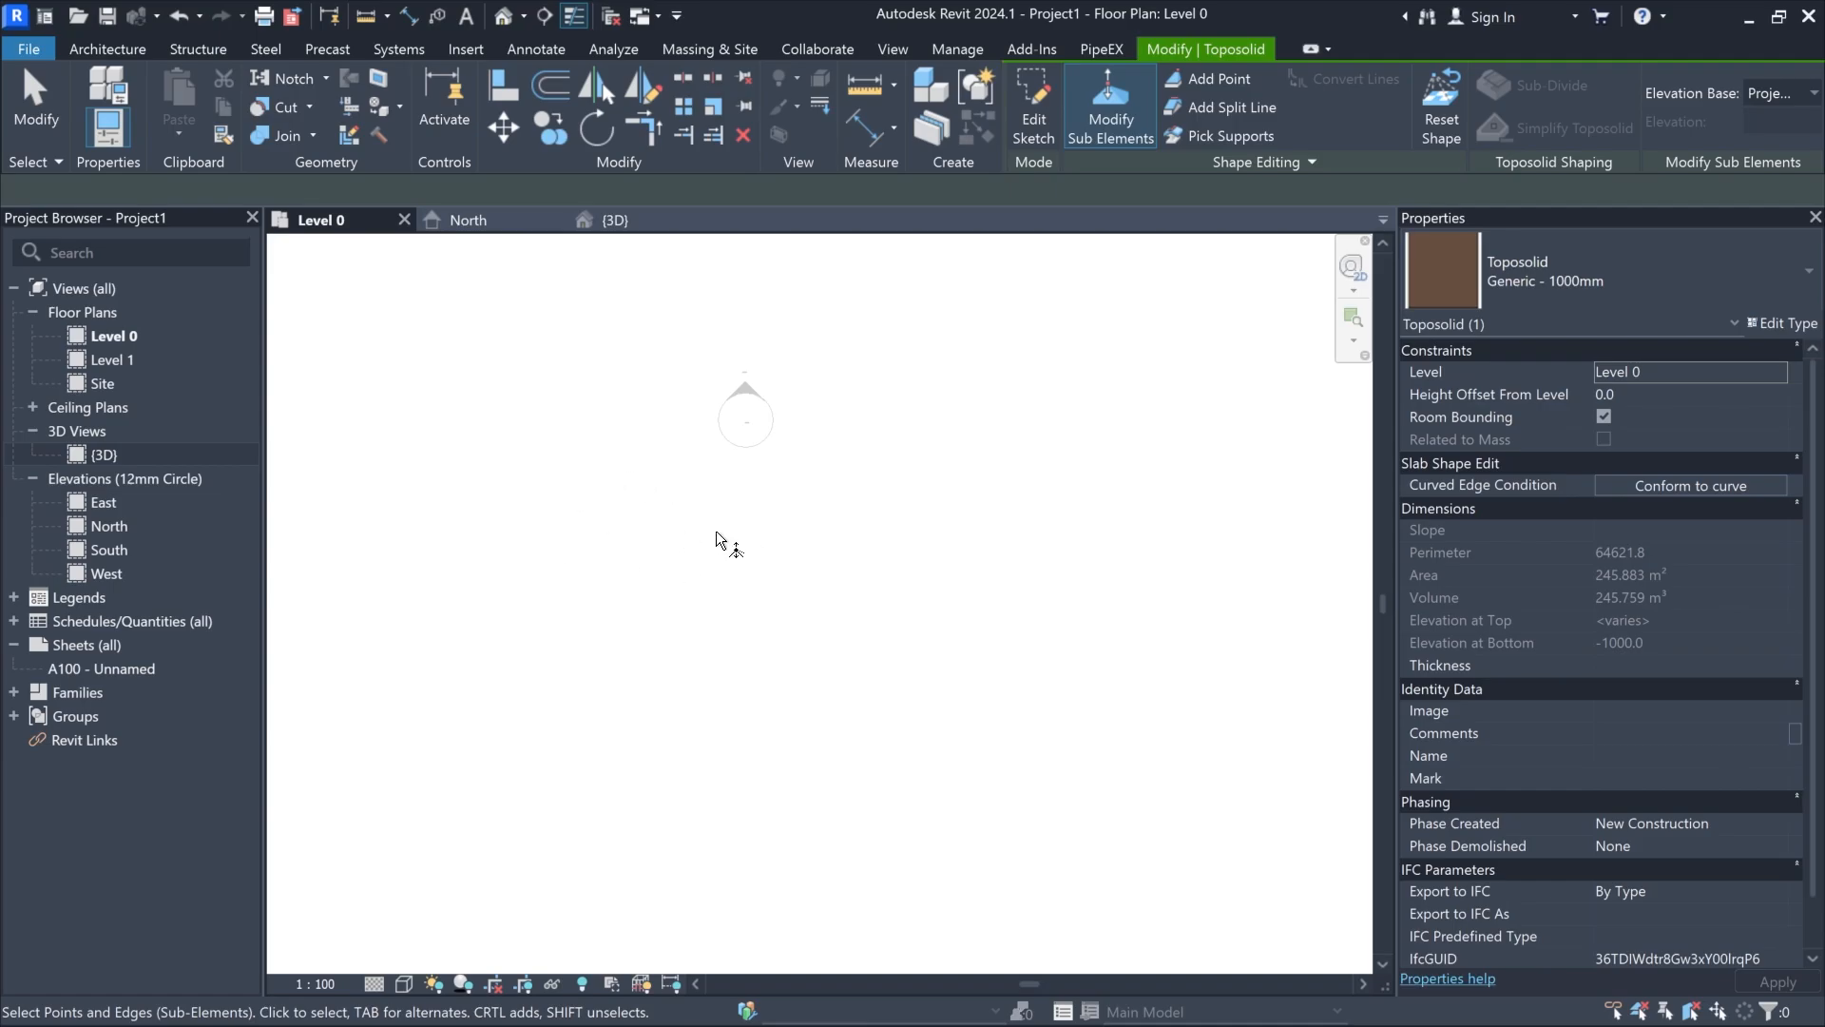
click(111, 53)
click(713, 48)
click(565, 109)
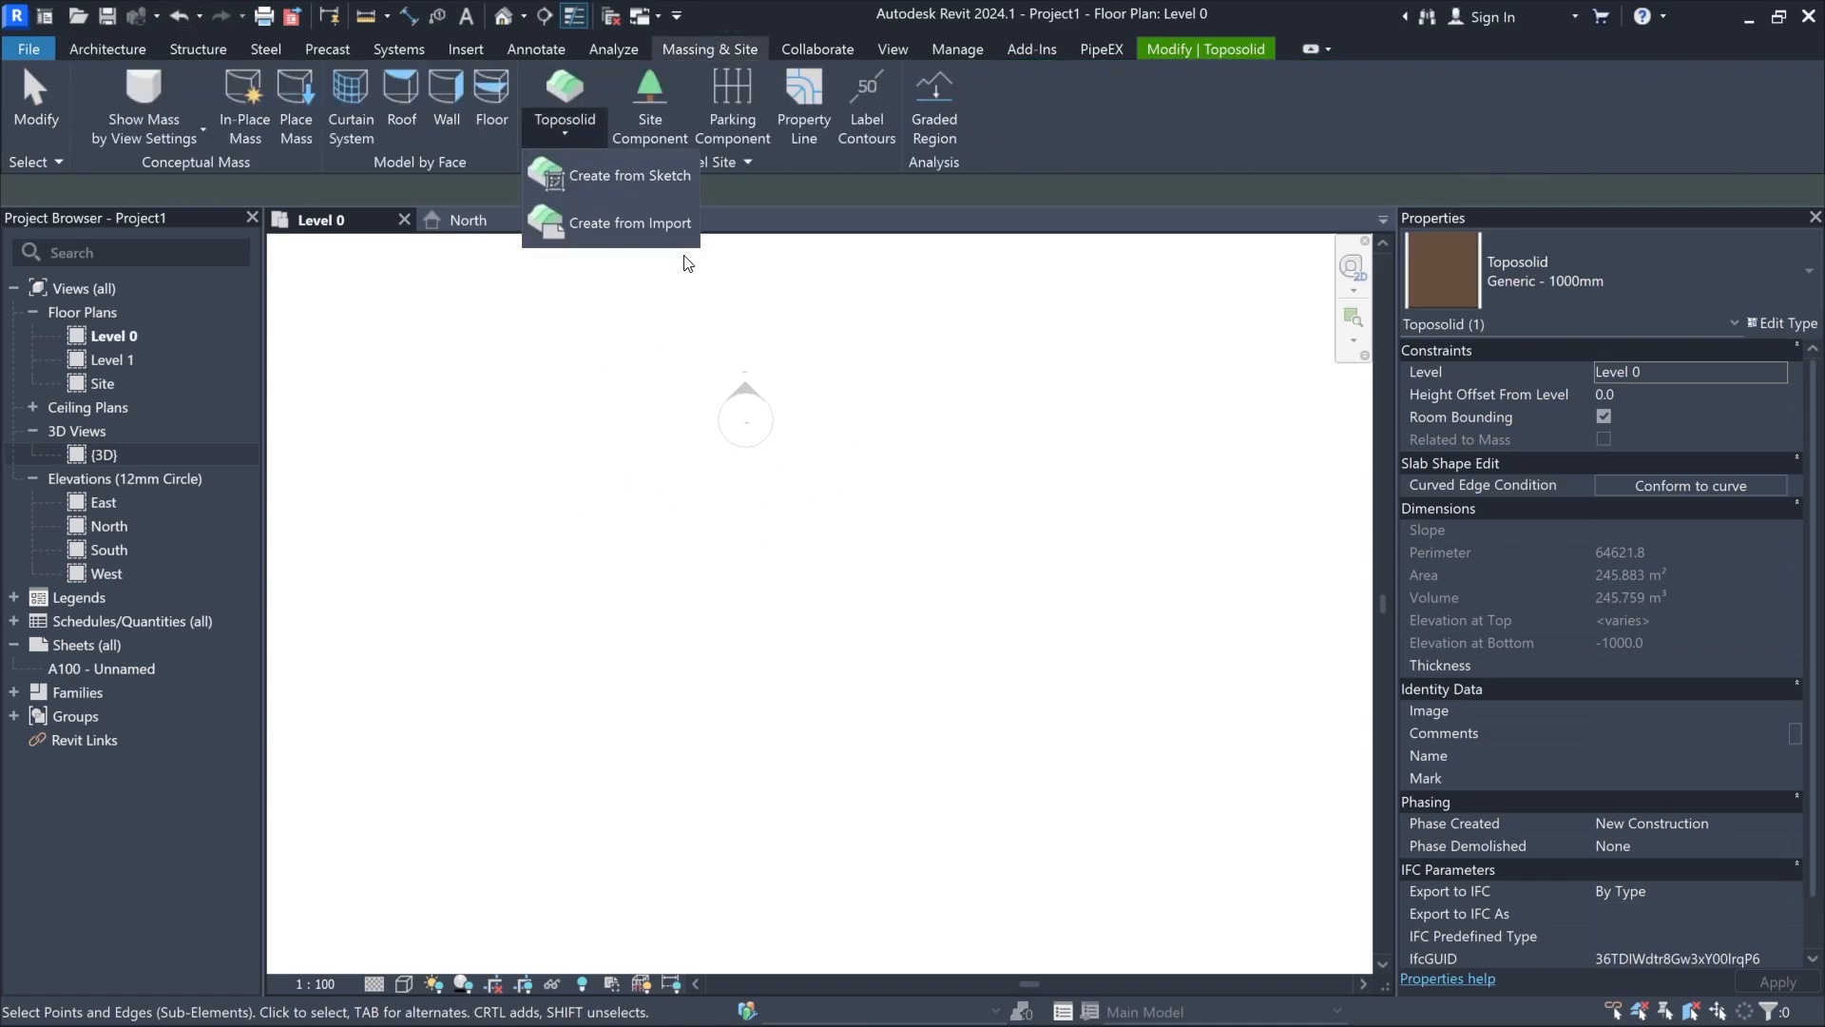
click(630, 224)
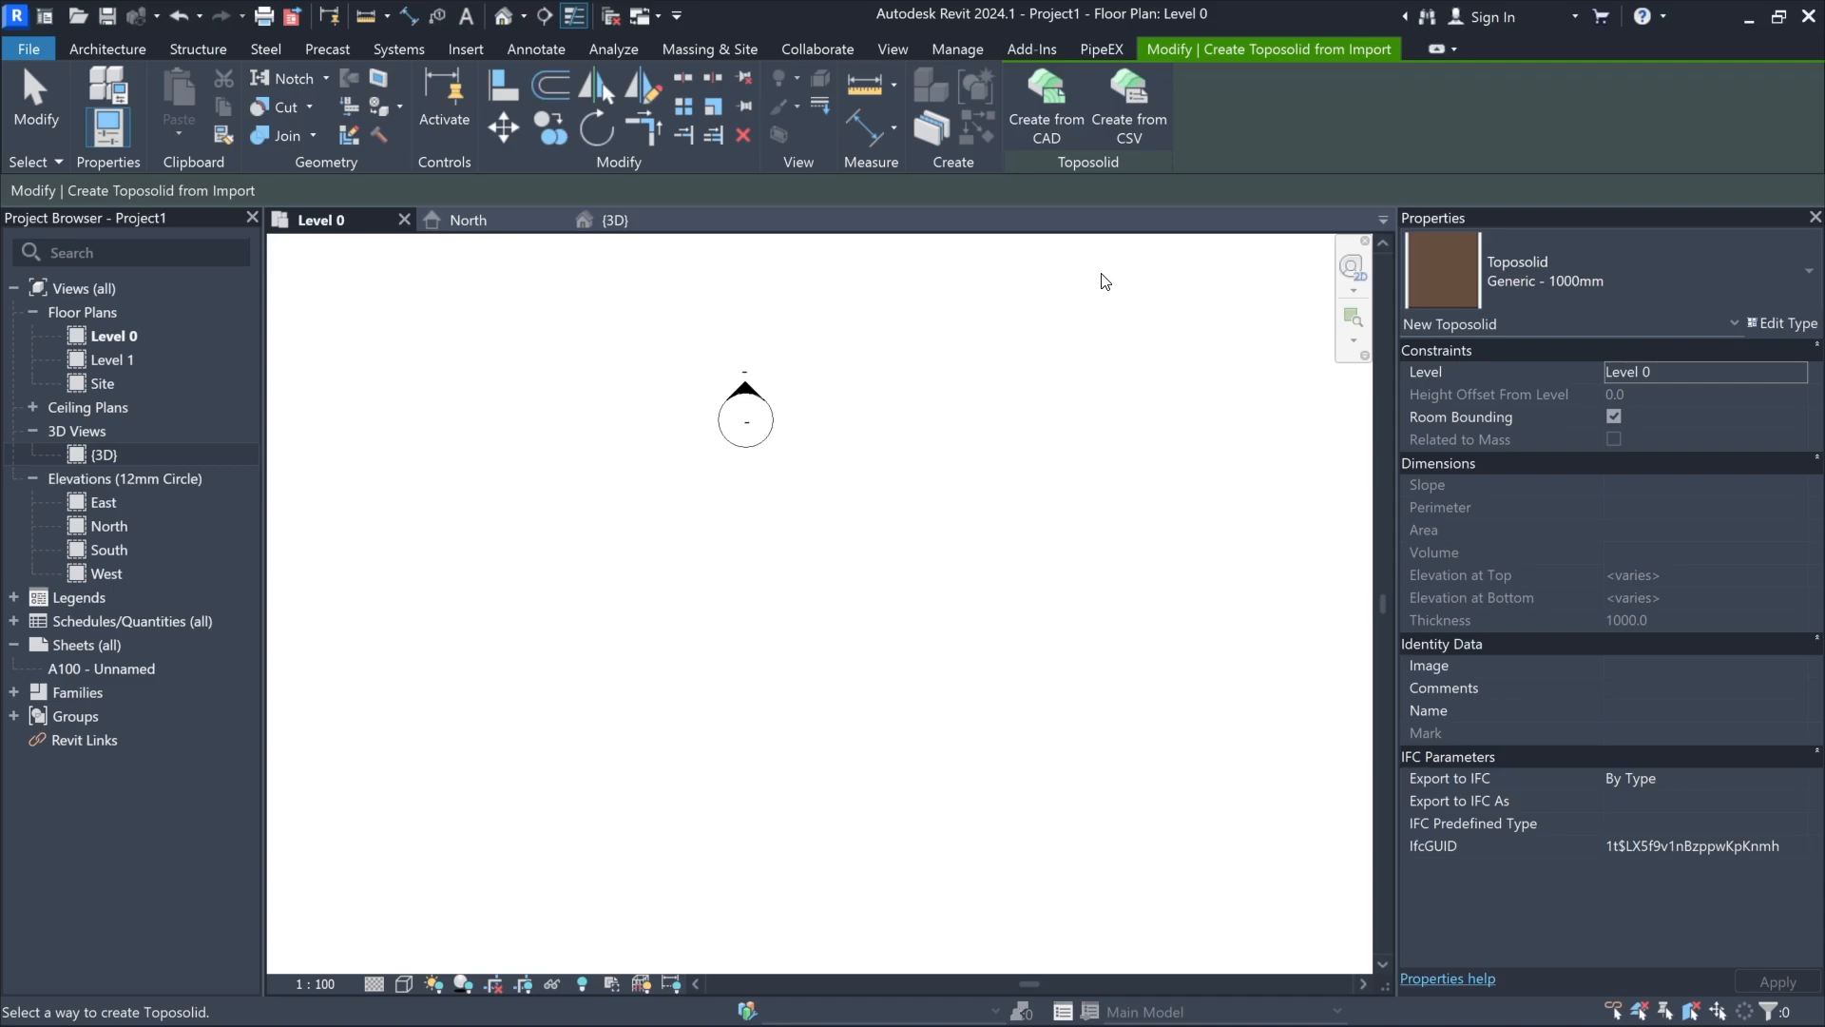
click(1058, 122)
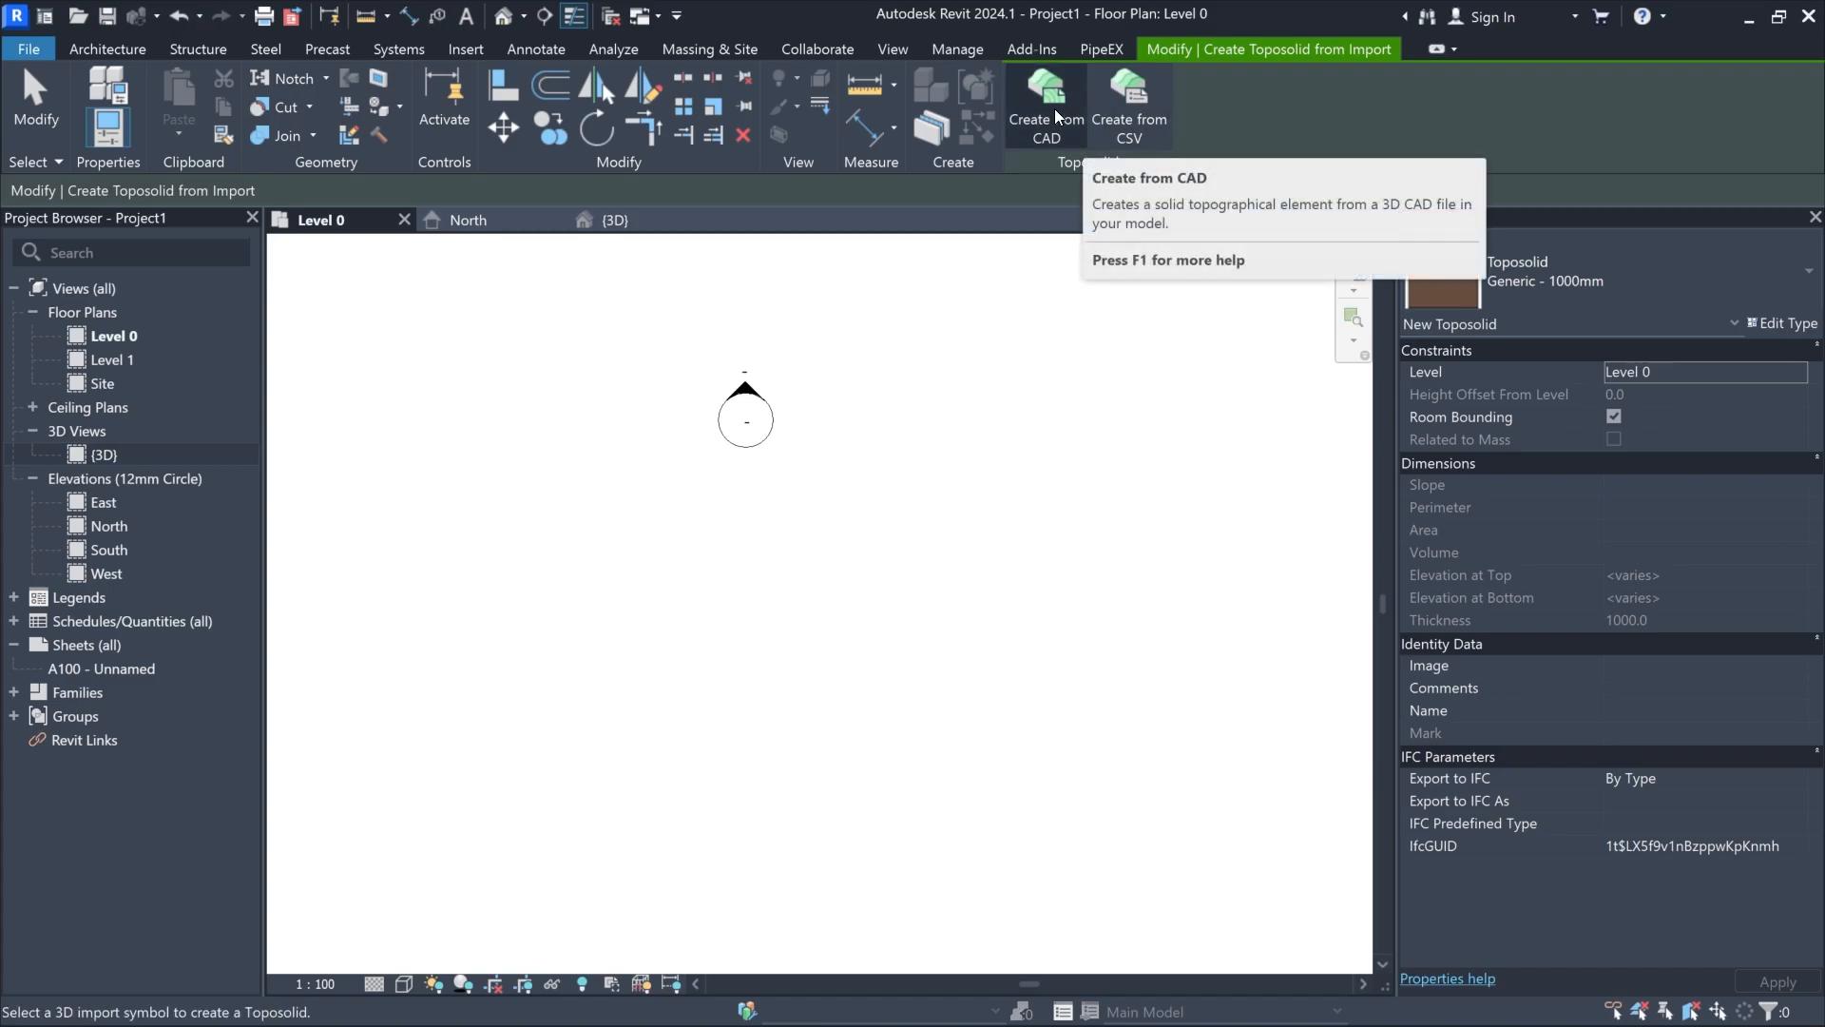
scroll(912, 456, down, 6)
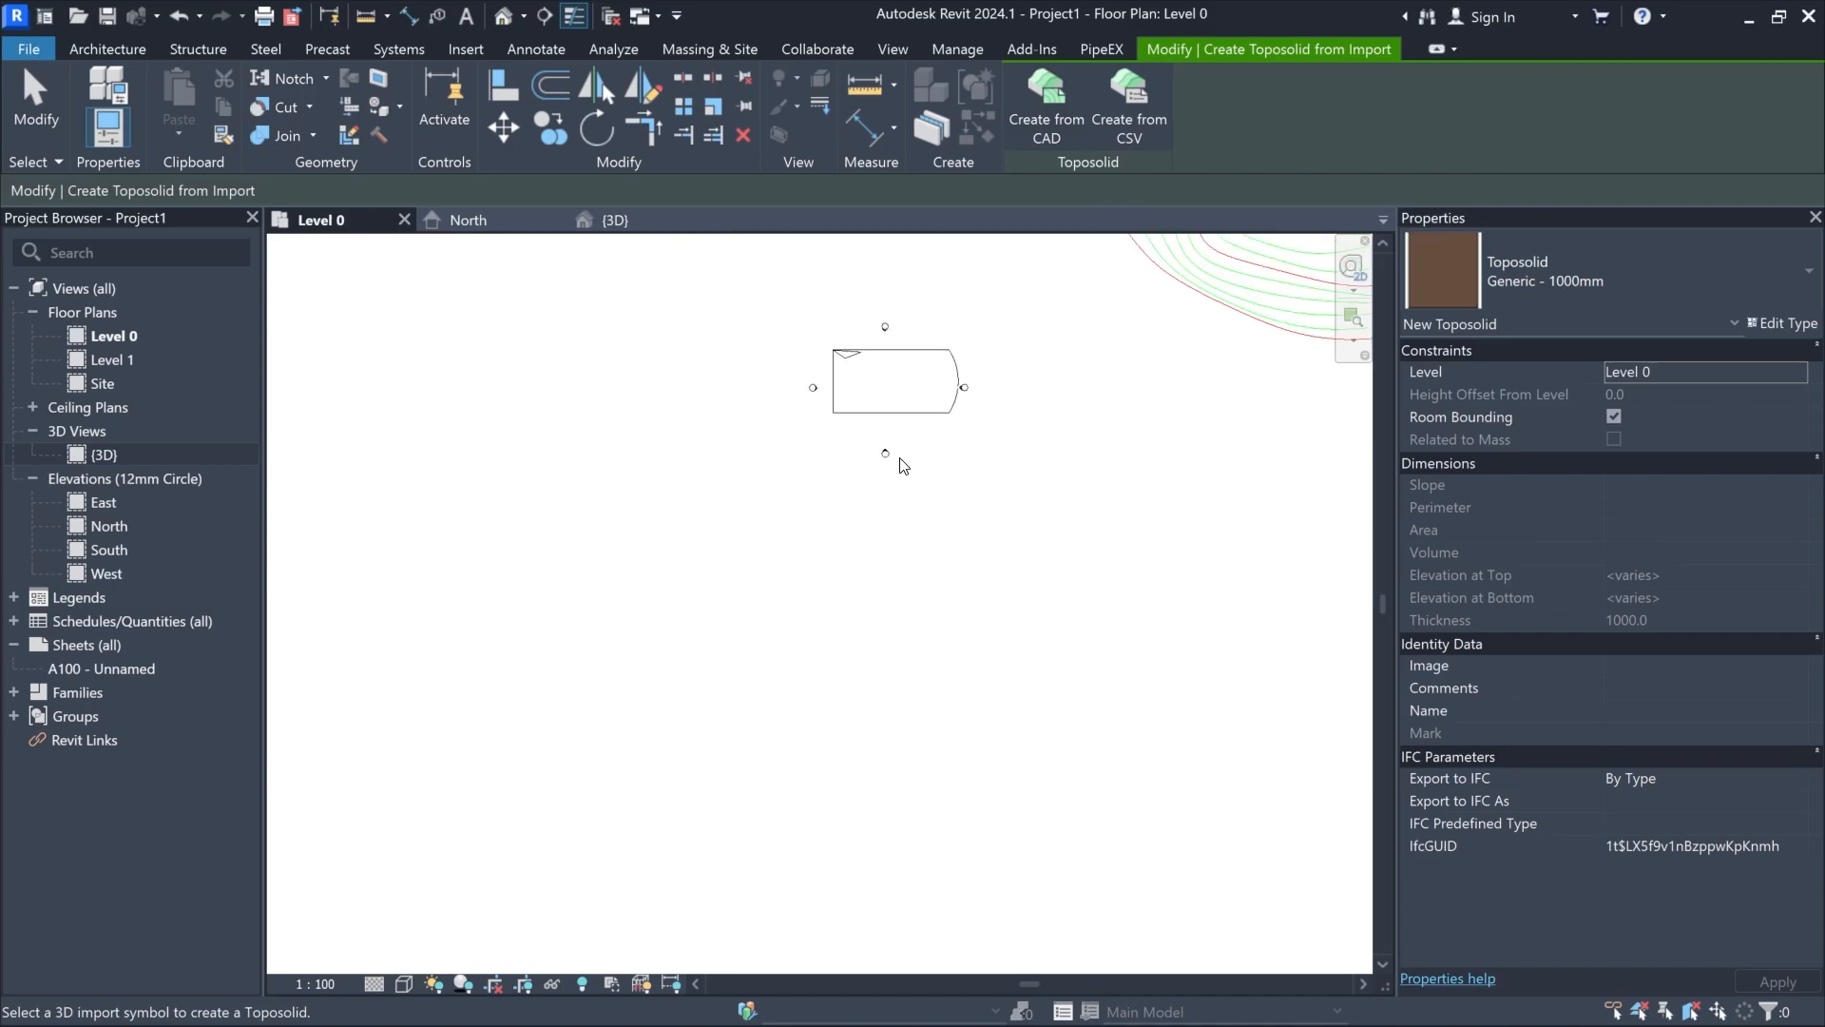
middle_drag(1211, 290, 897, 501)
scroll(916, 380, up, 3)
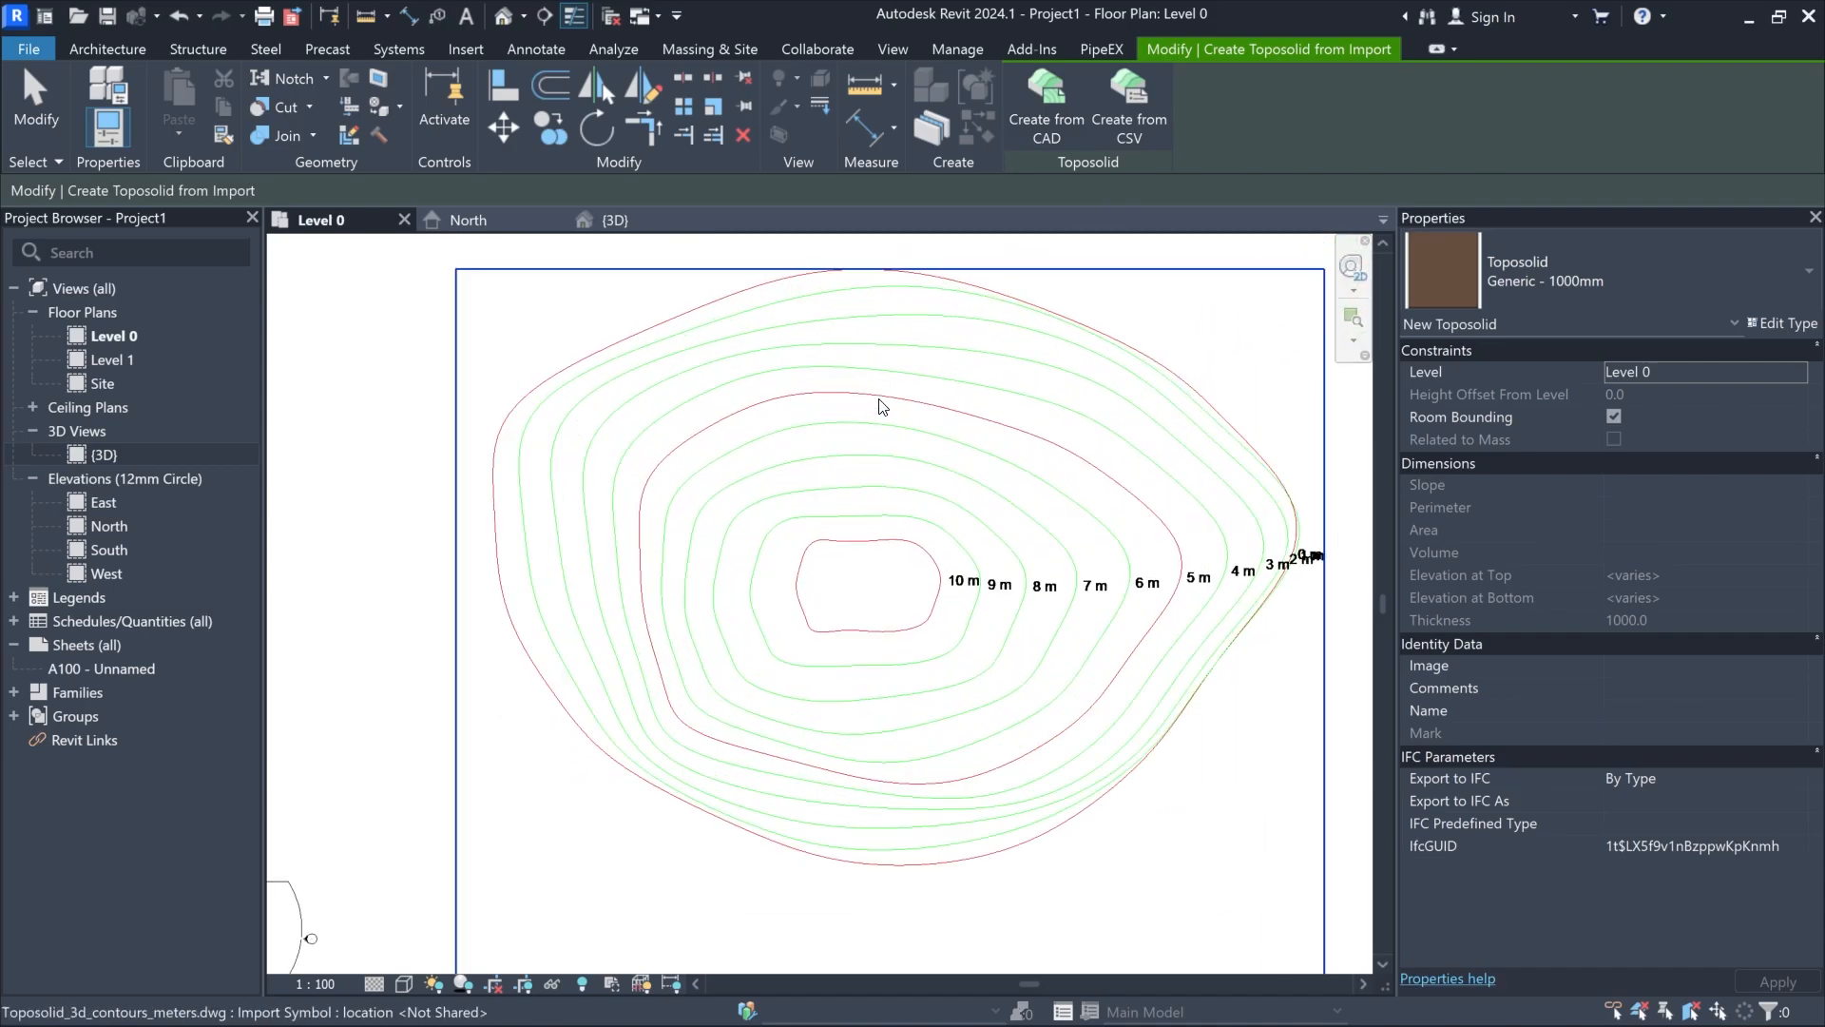
click(880, 405)
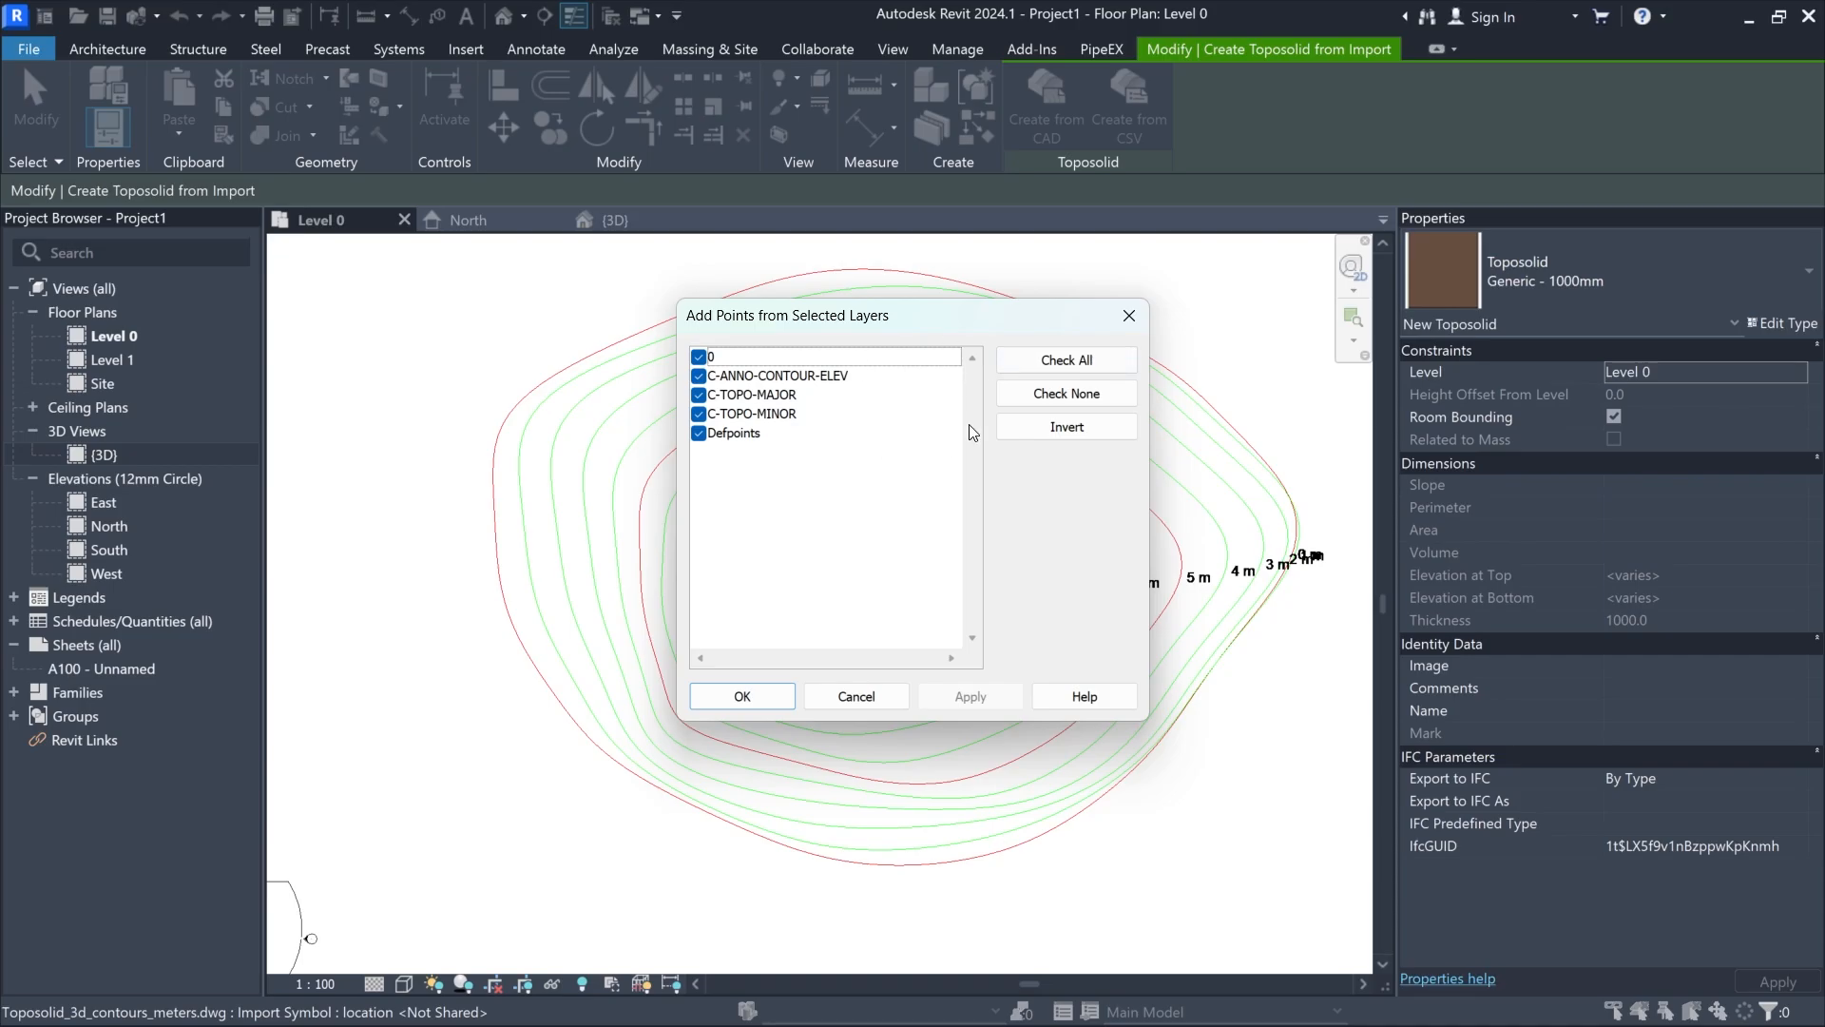
Step: Generate the toposolid from only the C-TOPO-MAJOR and C-TOPO-MINOR layers of the contour drawing, then clear the selection
click(1102, 397)
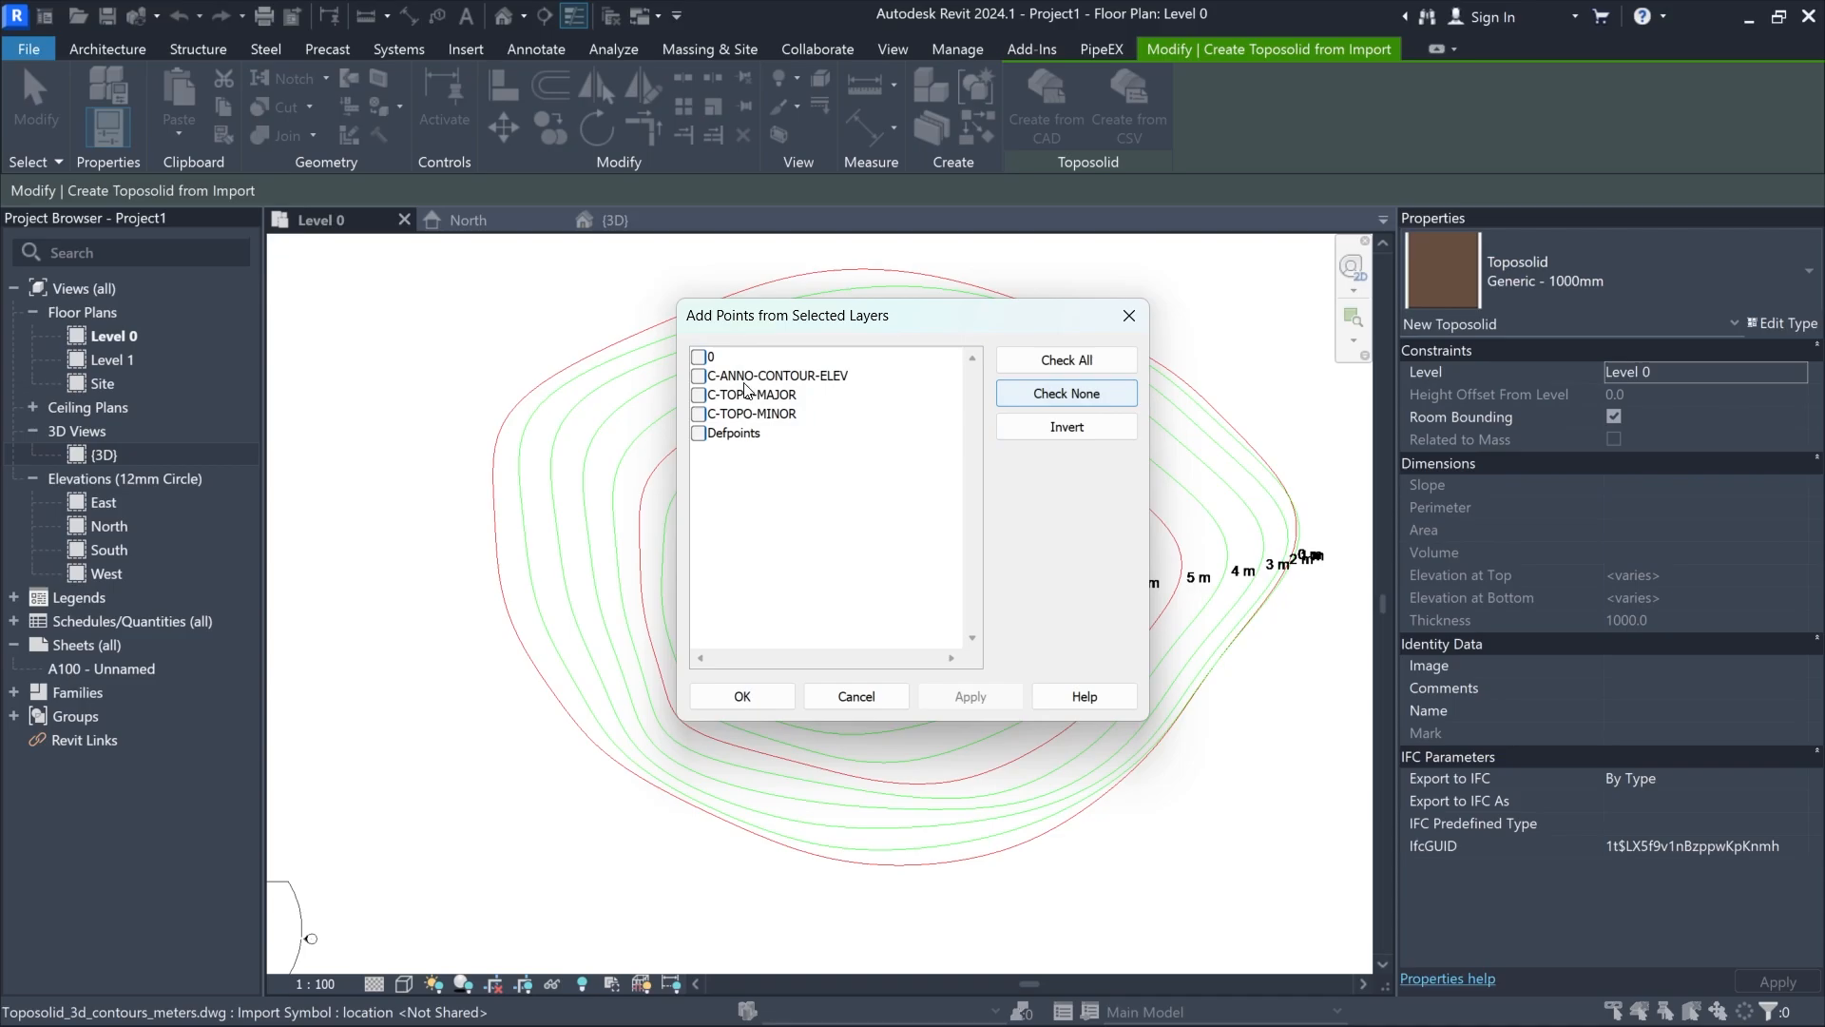
click(699, 395)
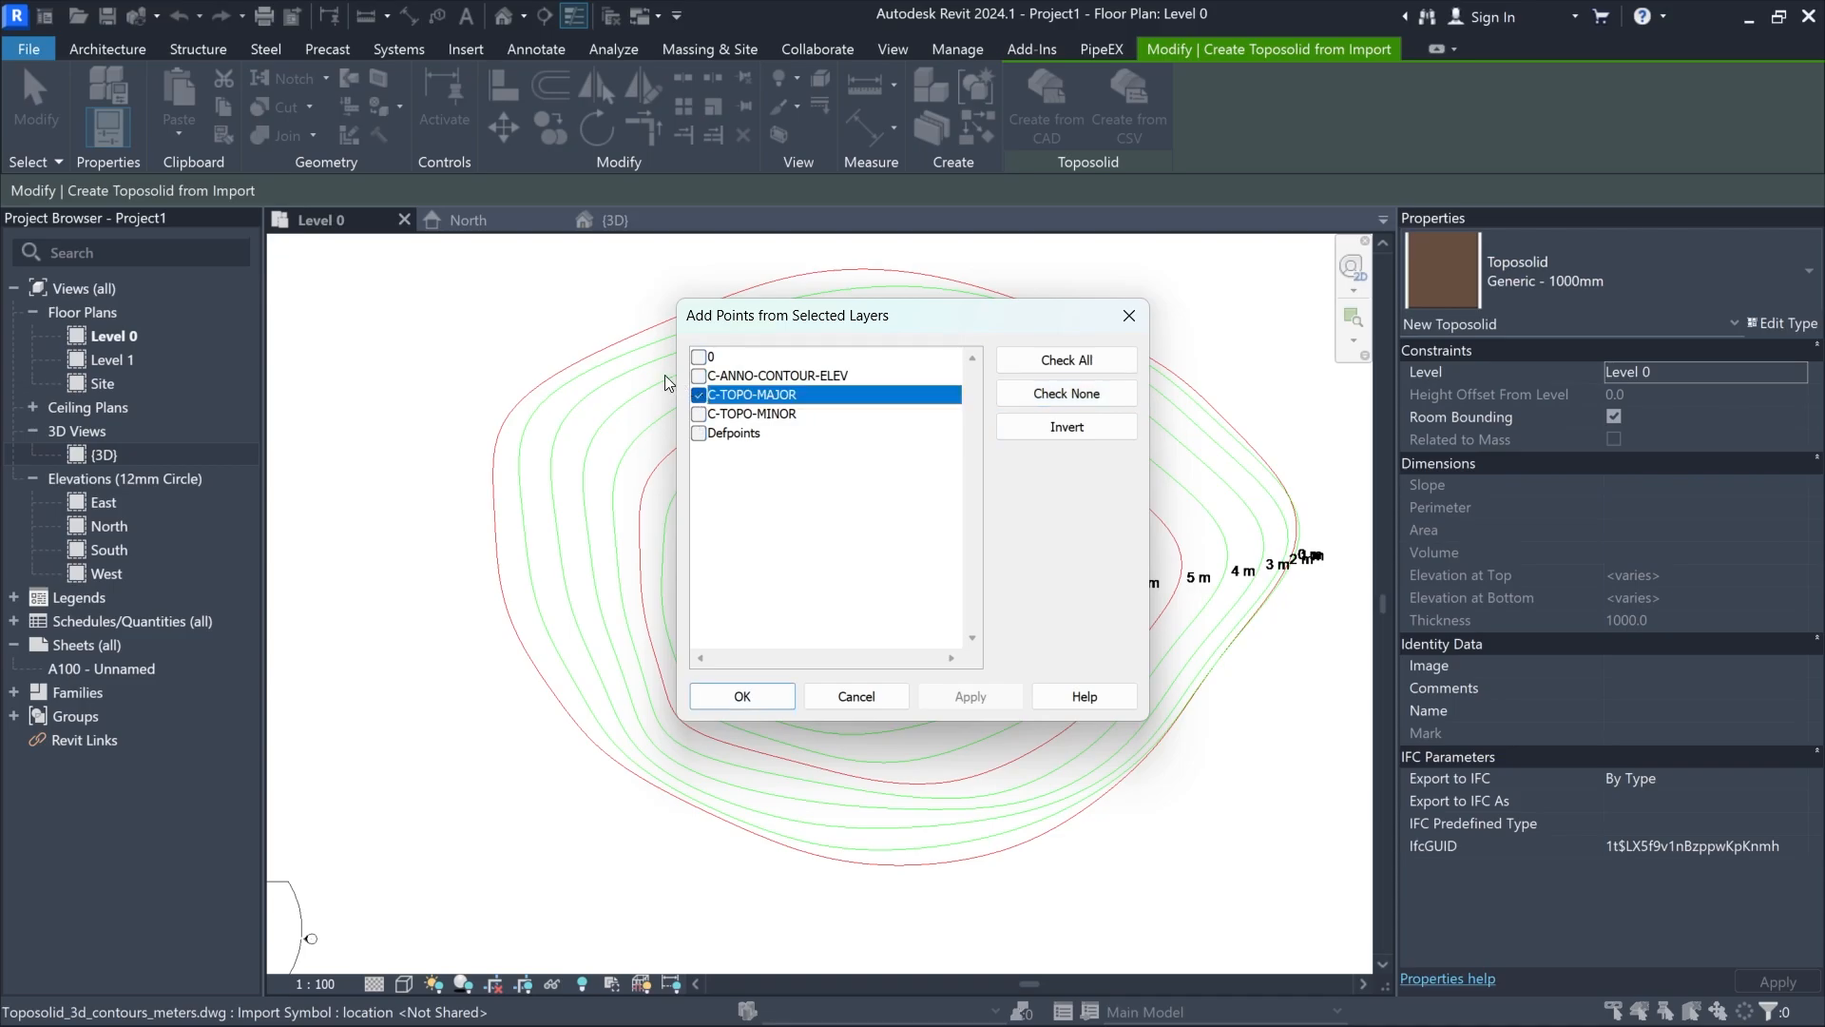
click(699, 416)
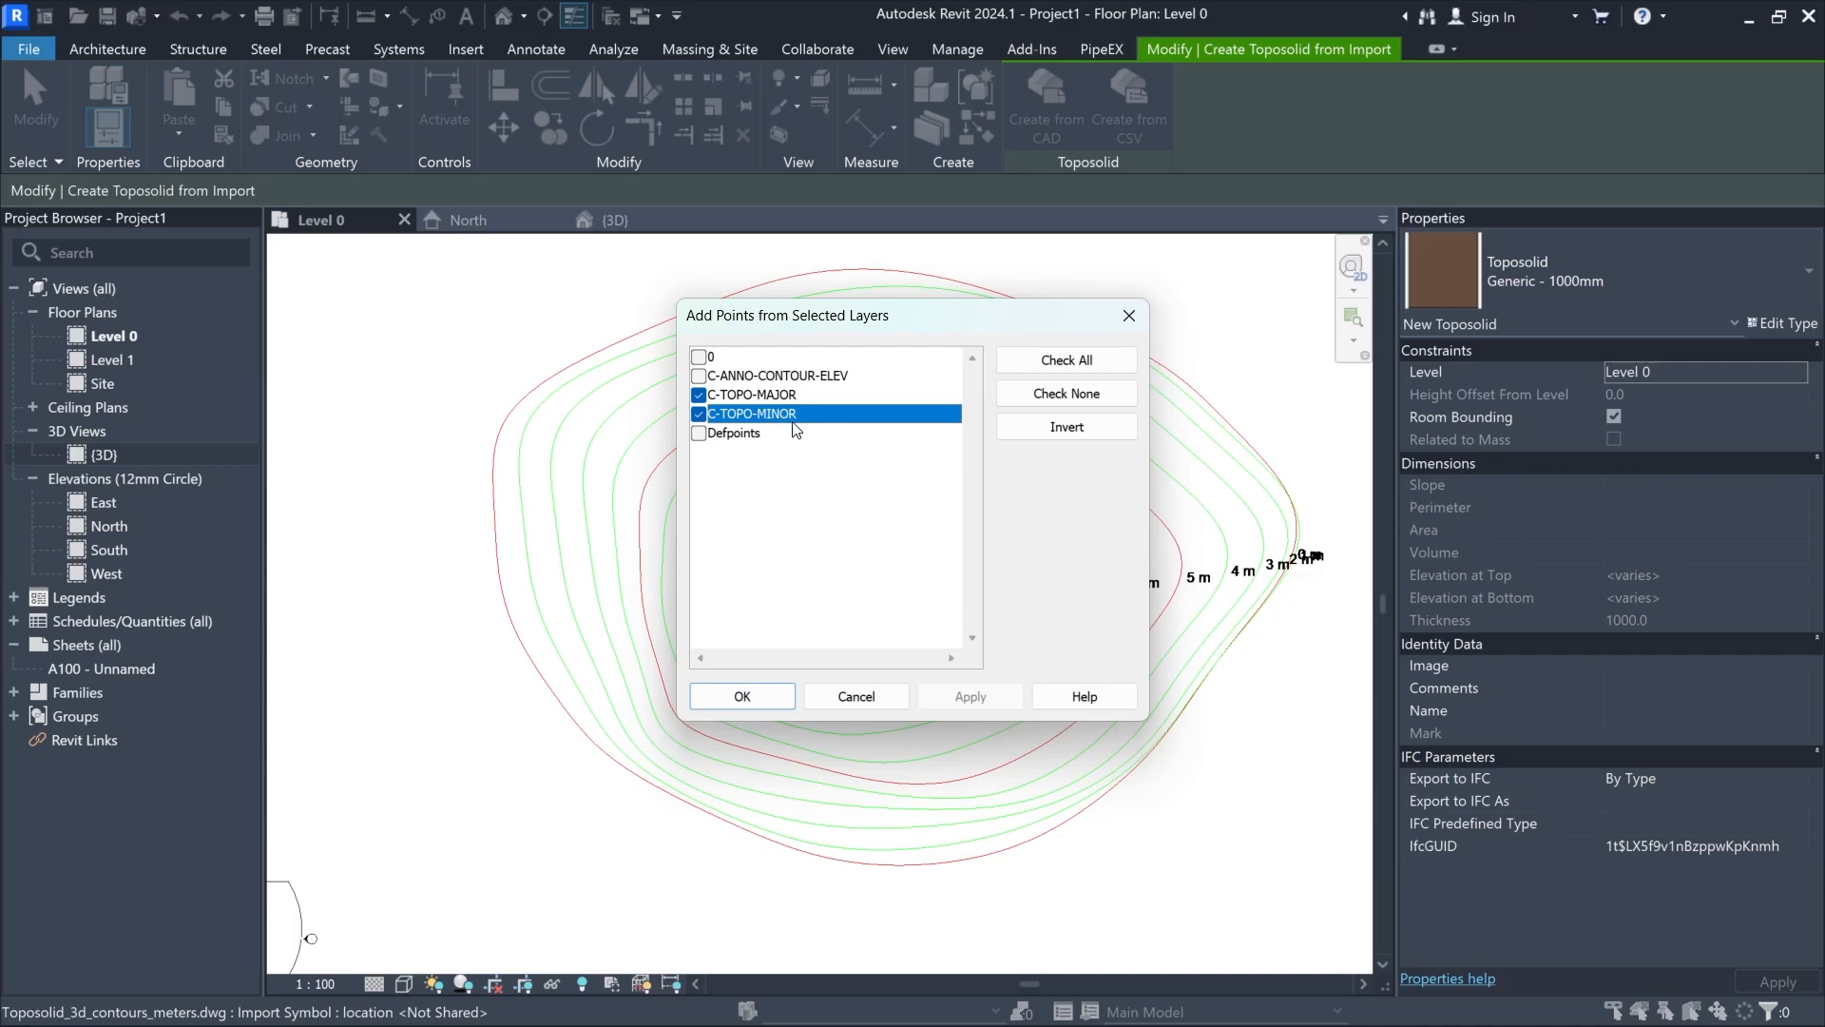
click(762, 704)
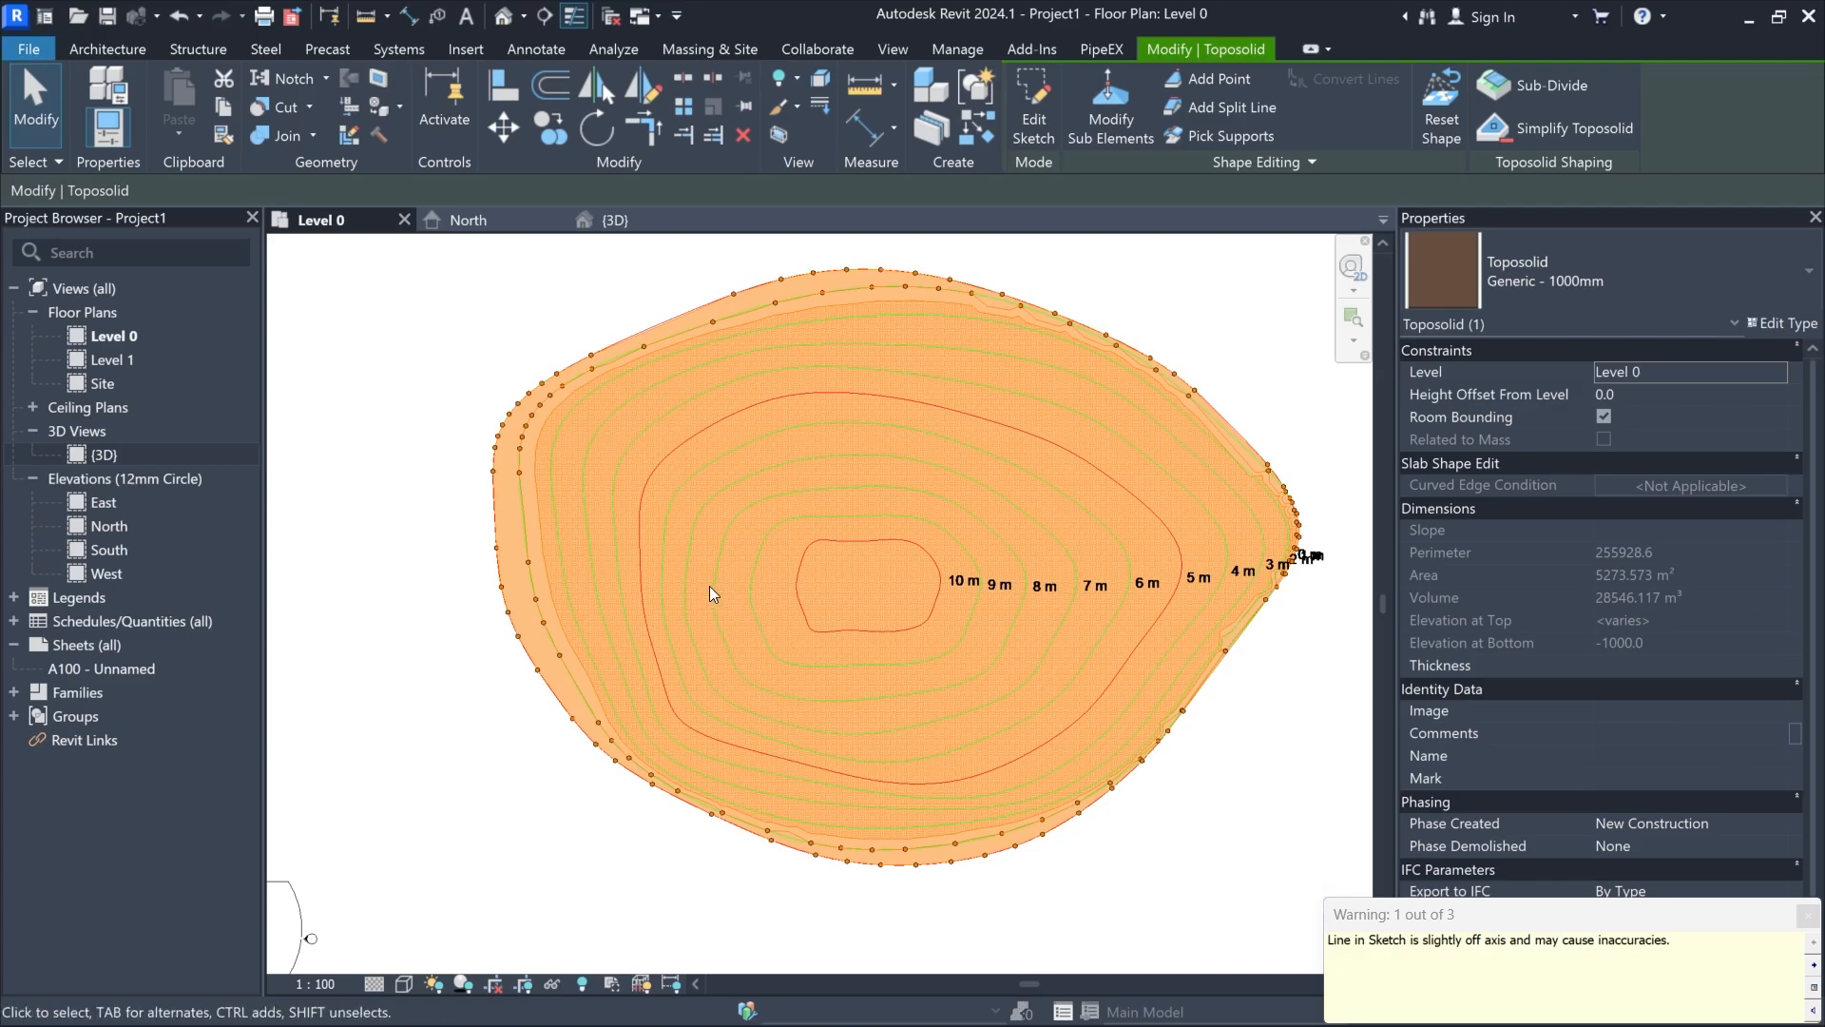
middle_drag(912, 674, 810, 671)
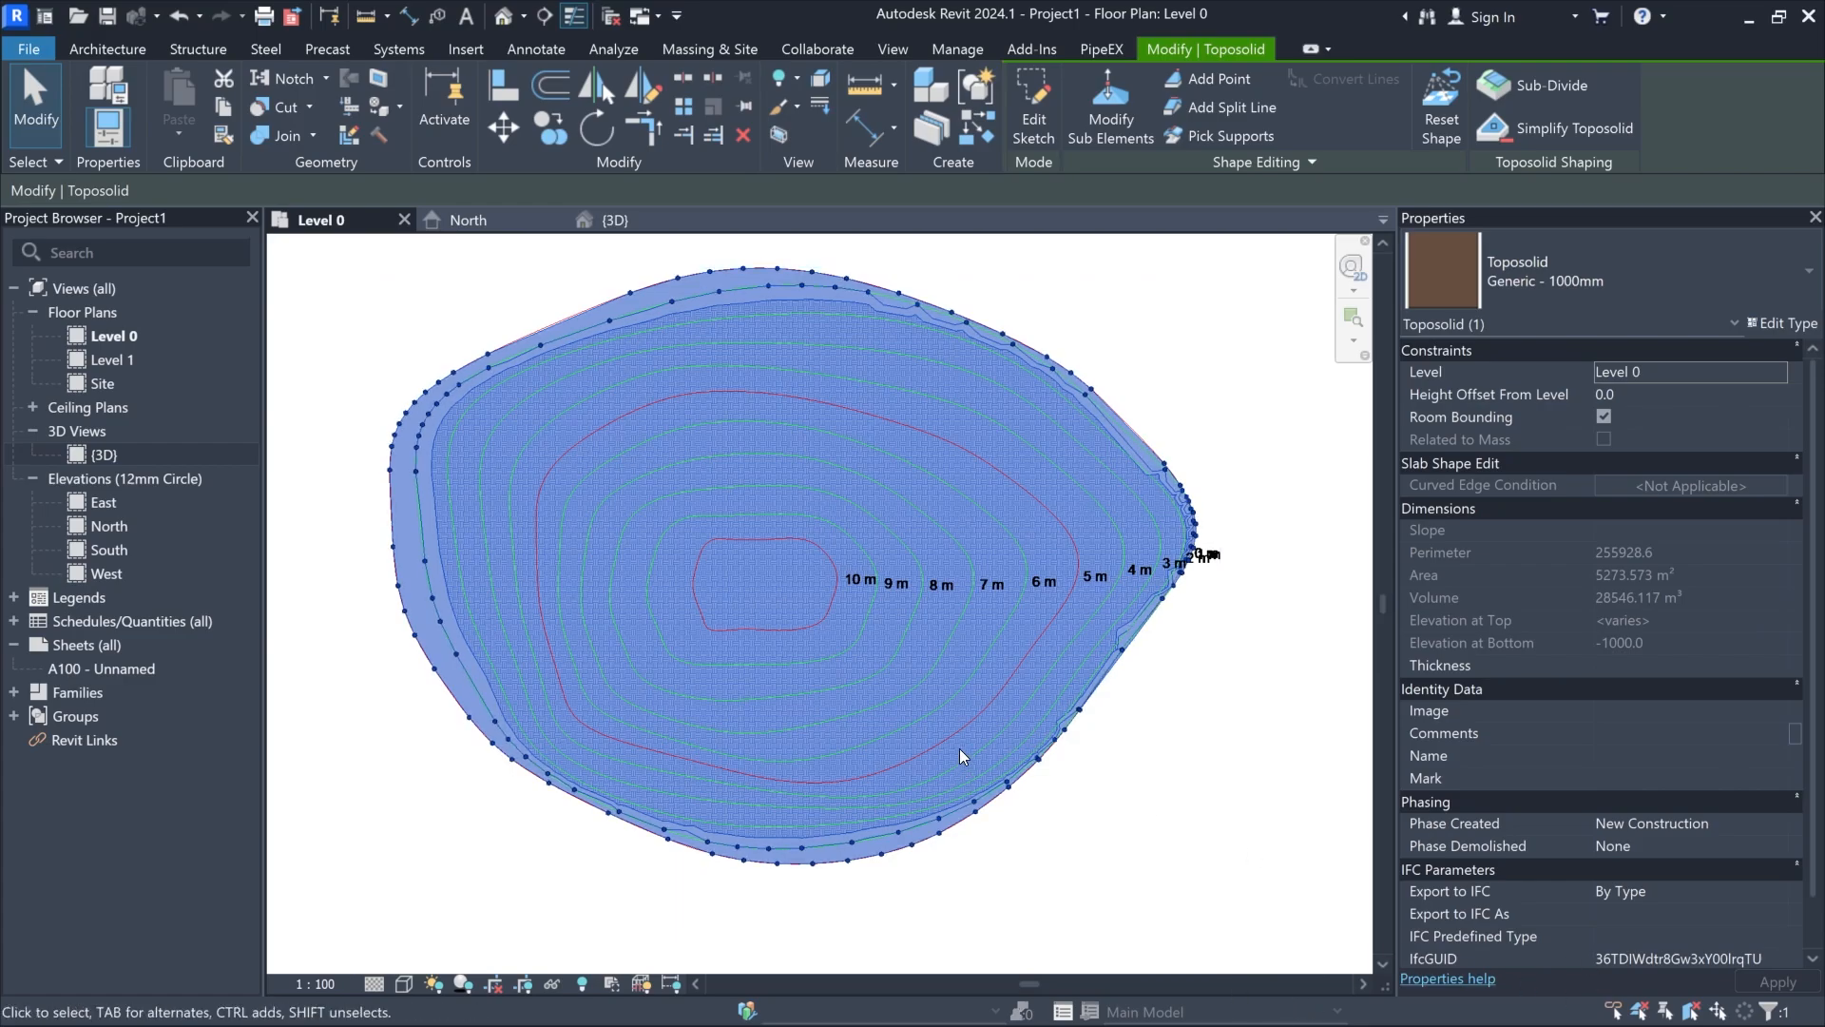
click(1057, 802)
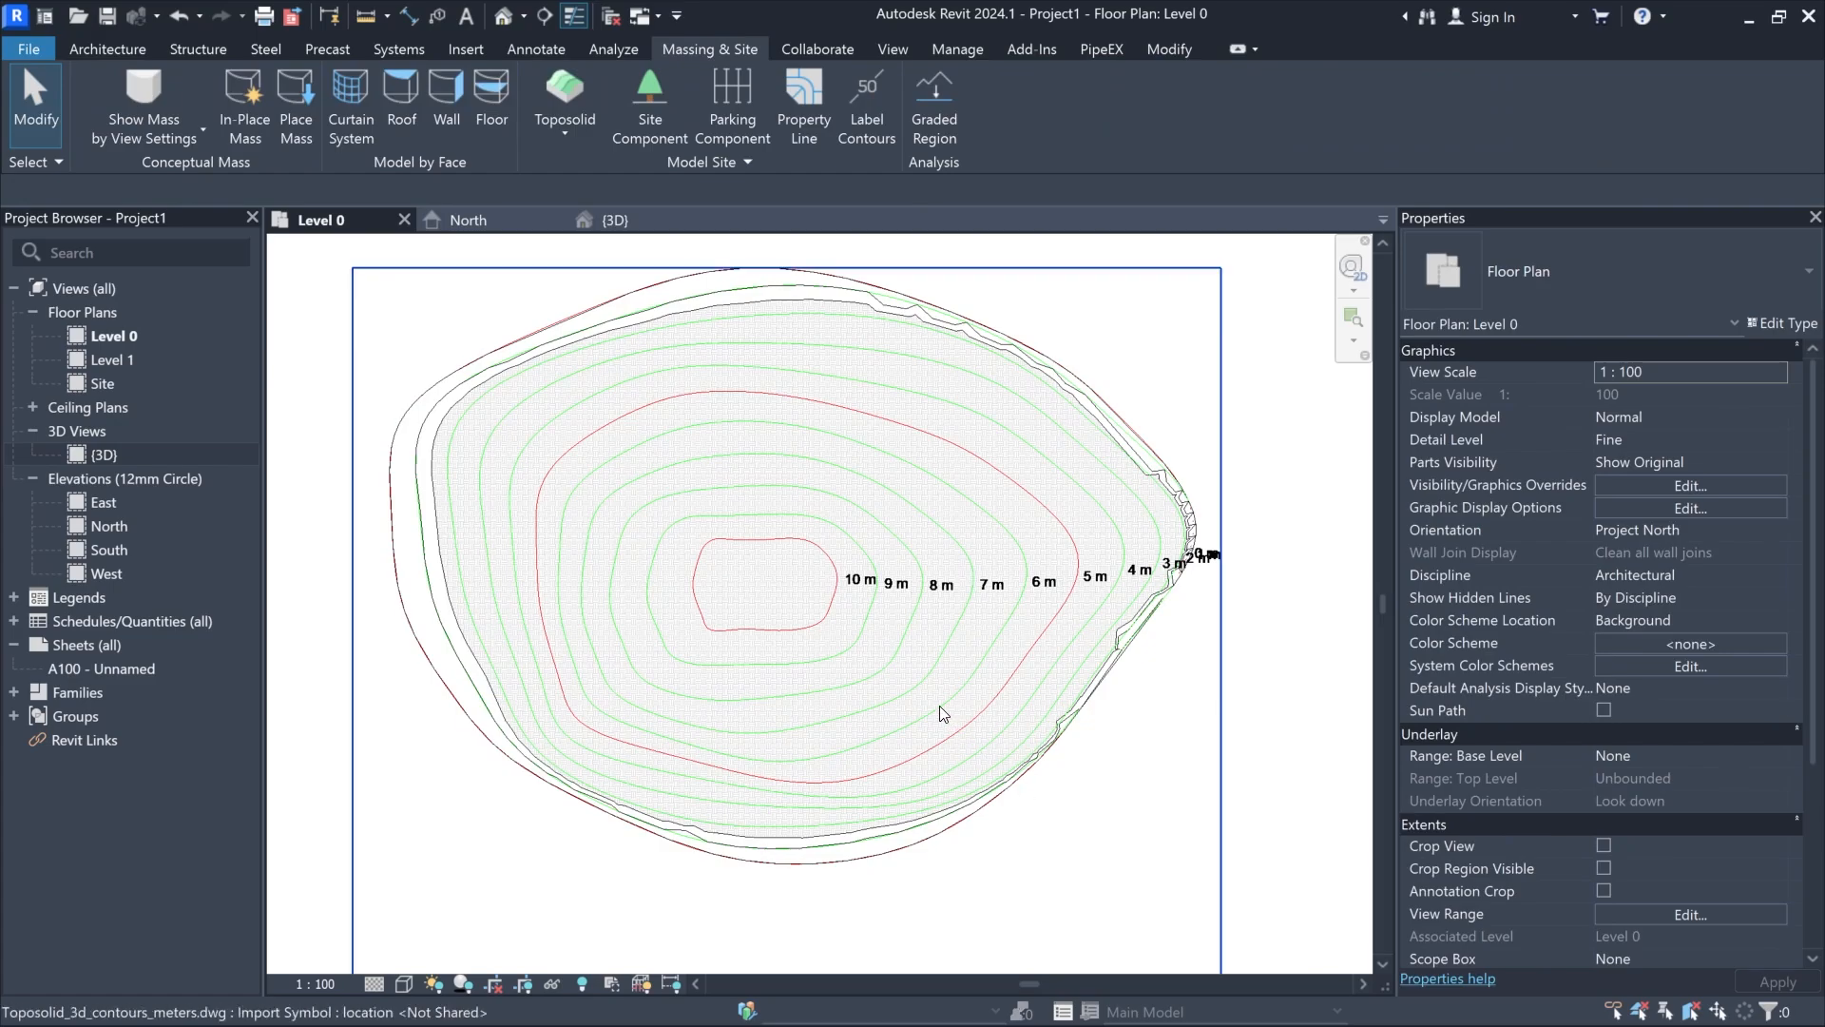
Step: Switch to Excel, examine how the point coordinates are laid out in Toposolid_terrain_example.csv, and close the file
scroll(933, 692, down, 3)
middle_drag(962, 795, 1017, 475)
scroll(997, 518, up, 2)
scroll(997, 526, up, 2)
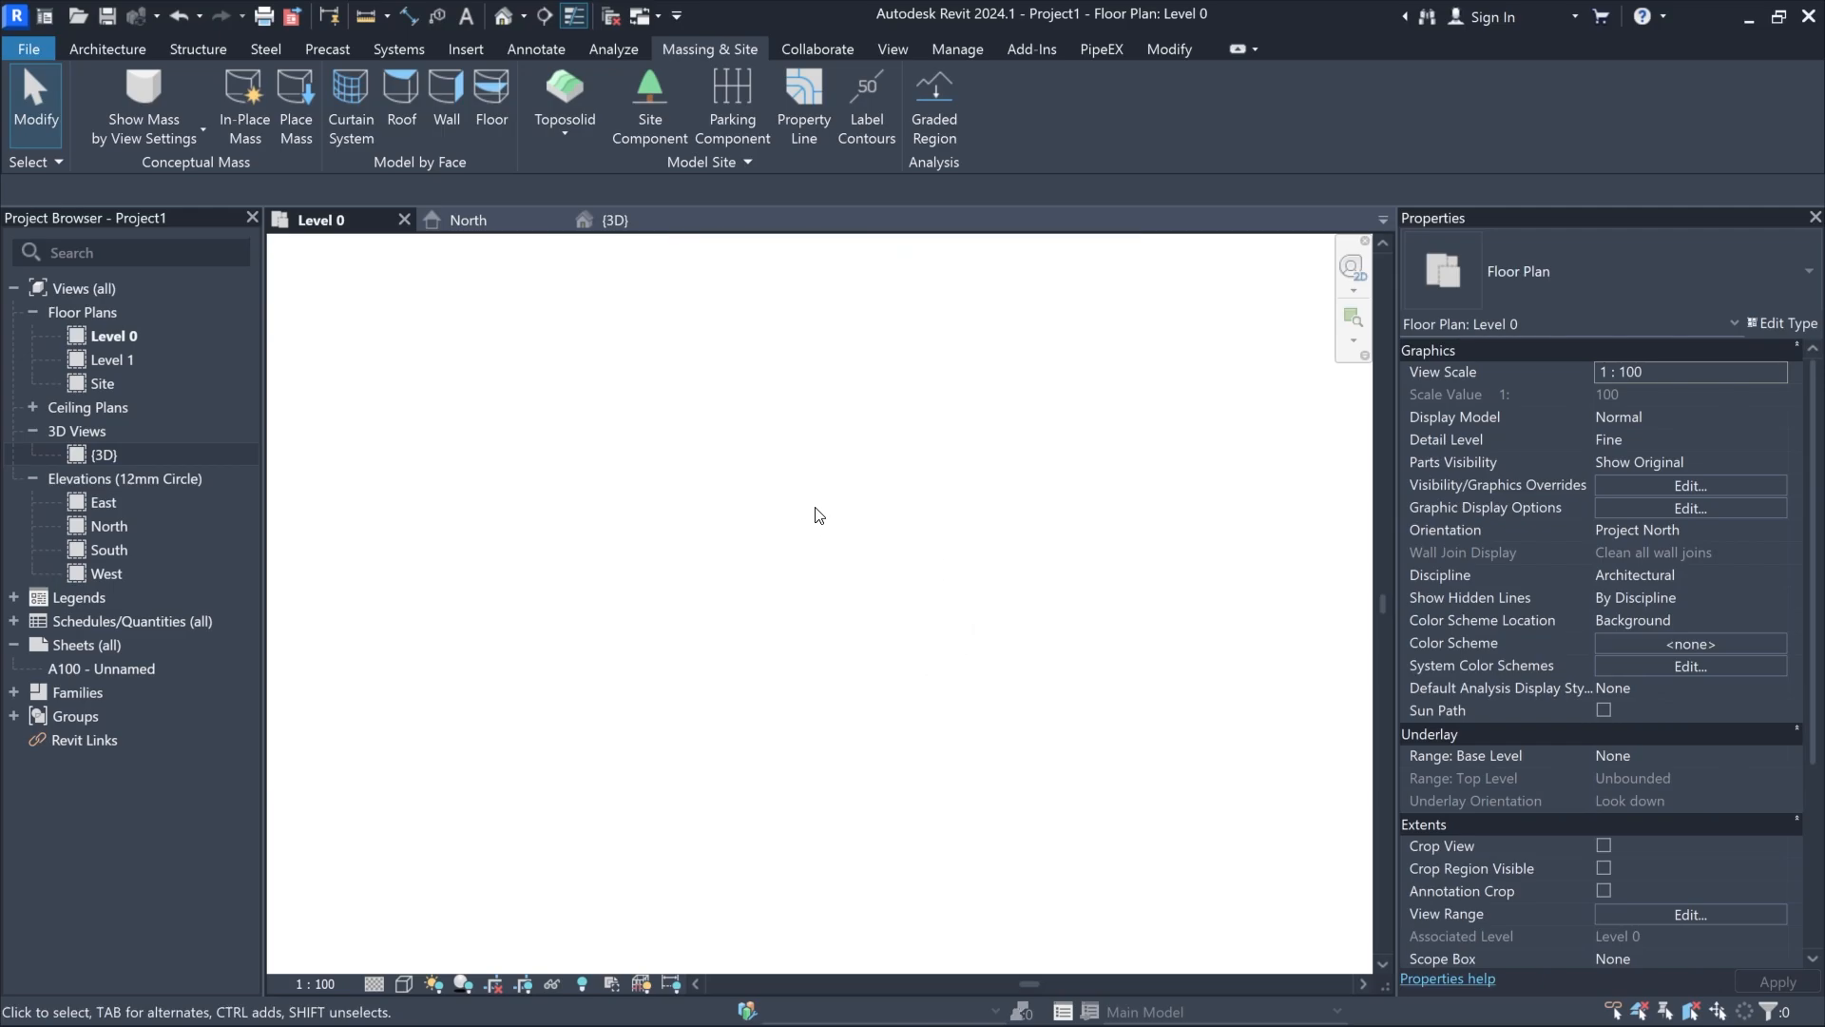
click(1749, 18)
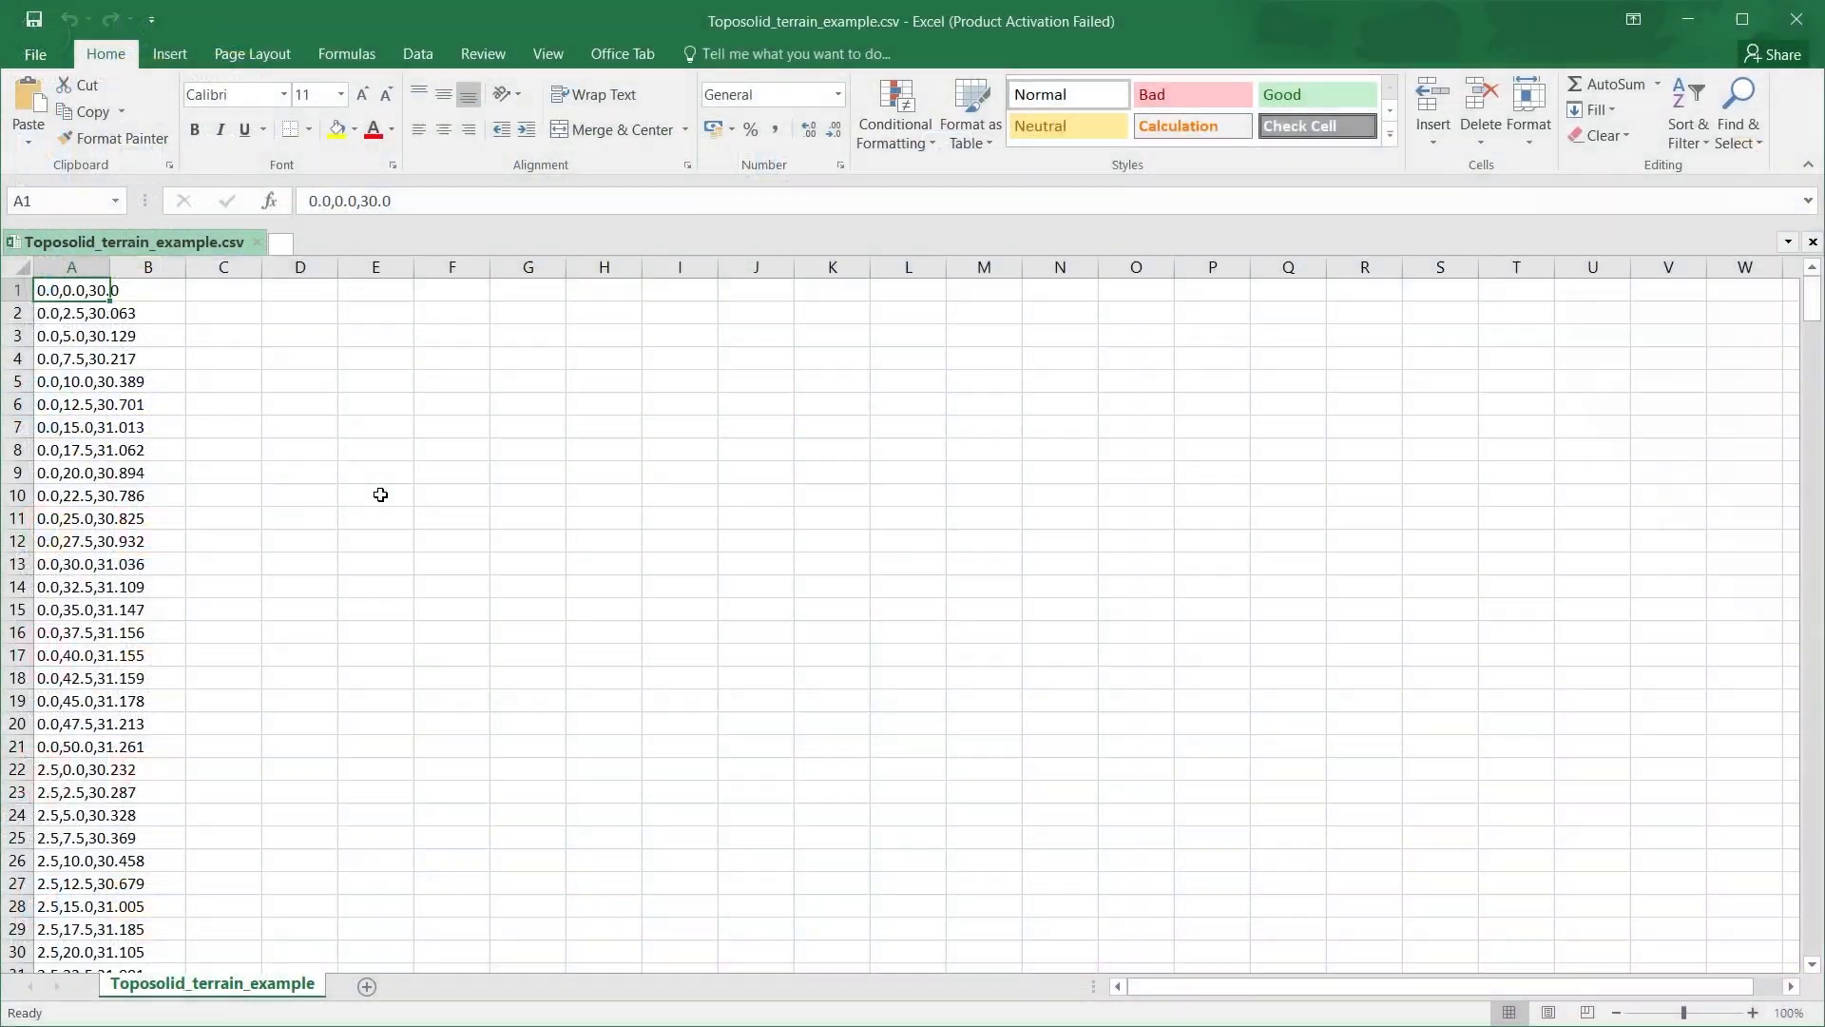
click(249, 372)
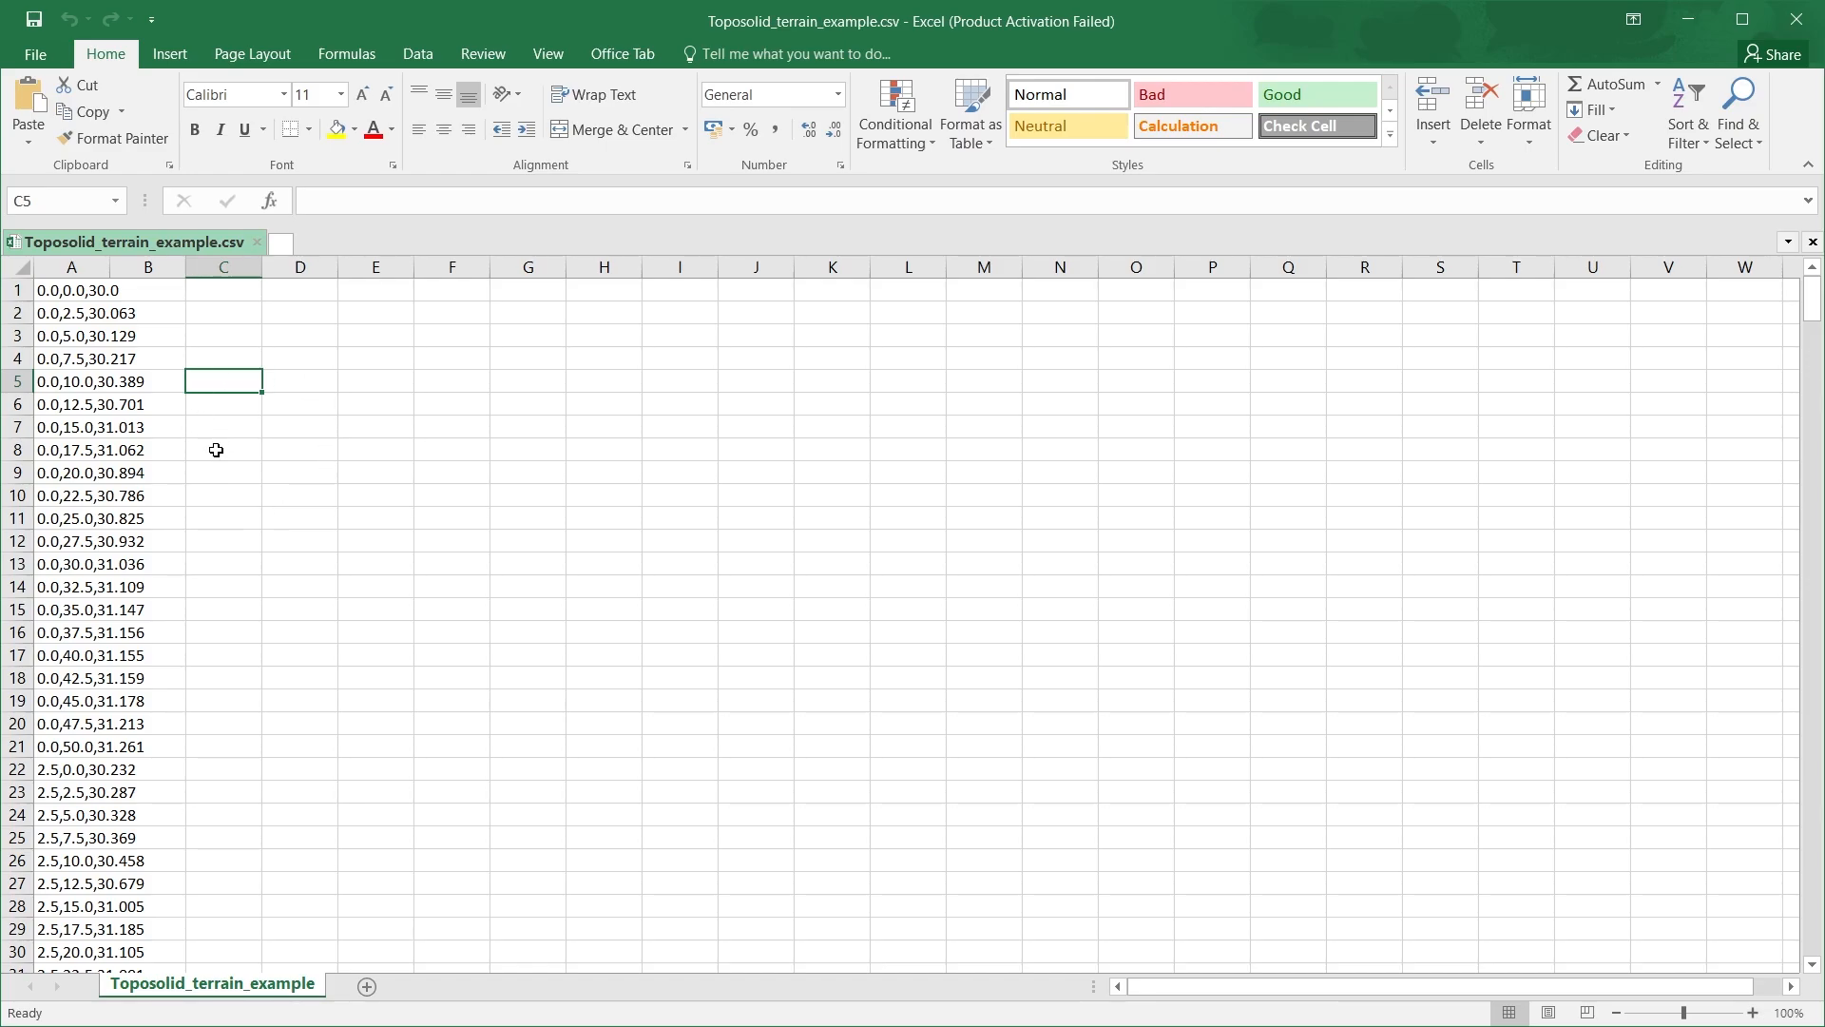
click(18, 430)
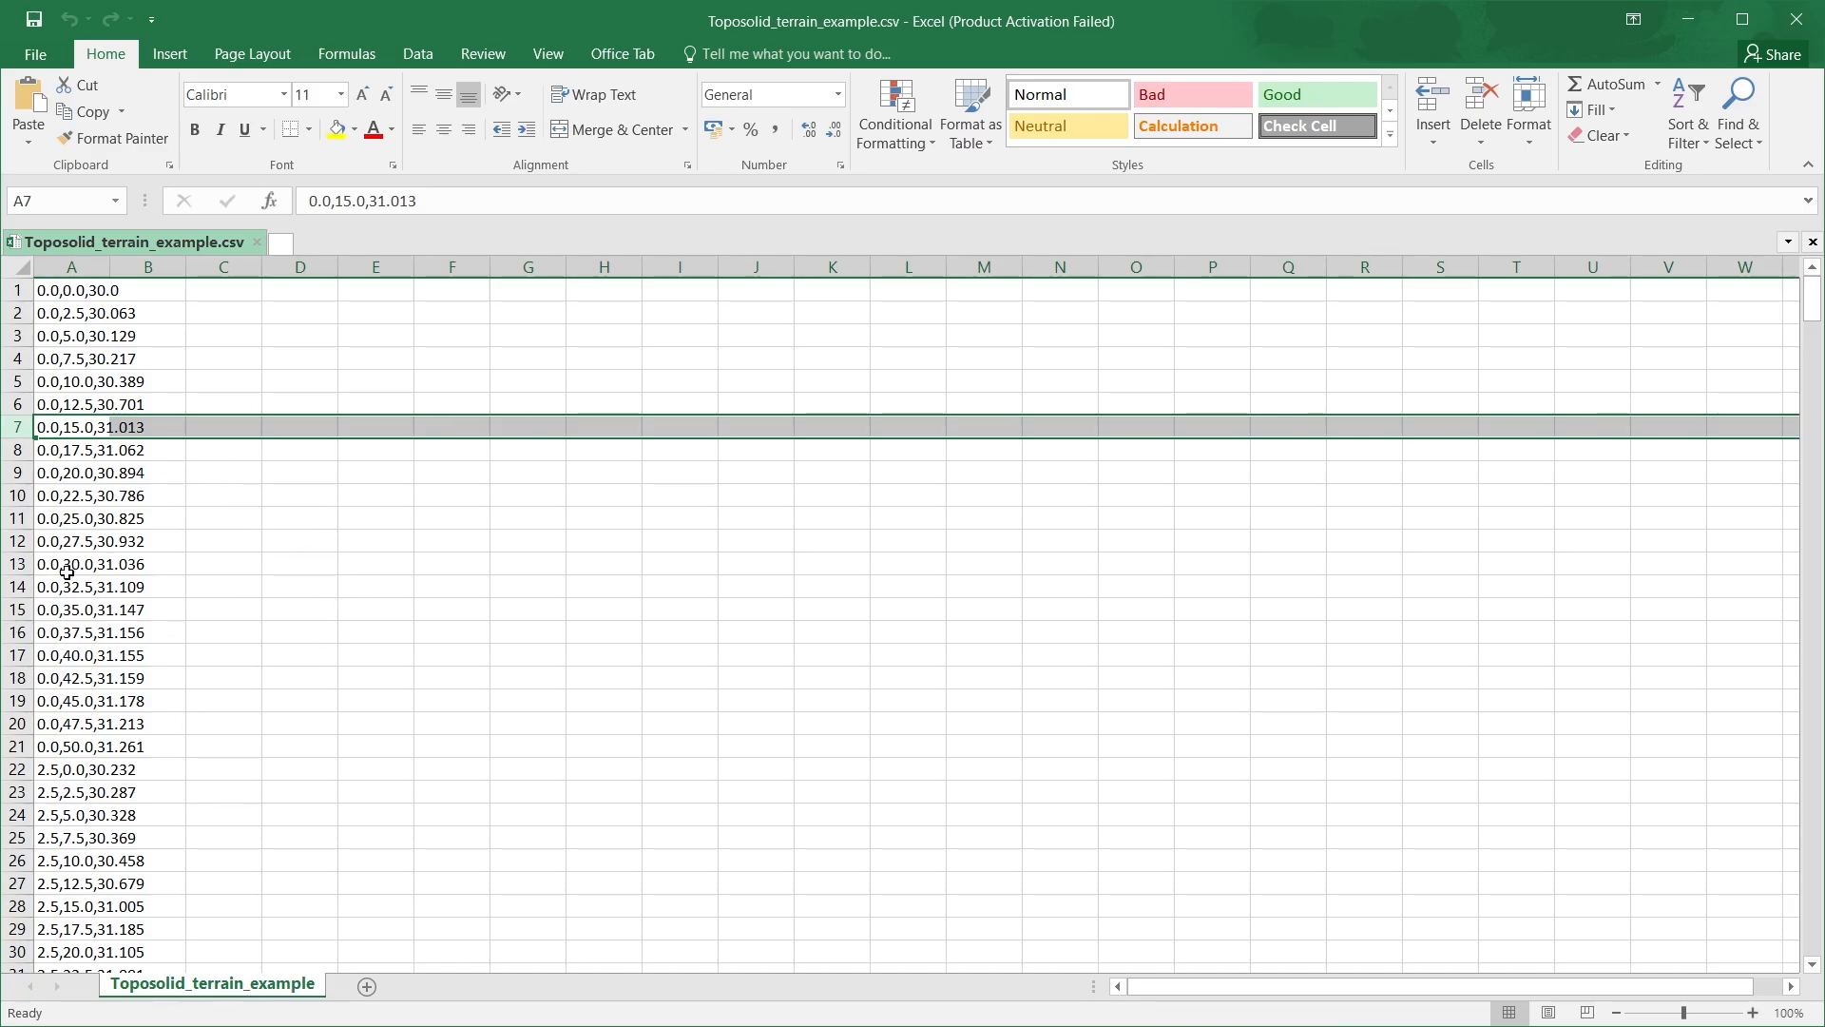
click(105, 656)
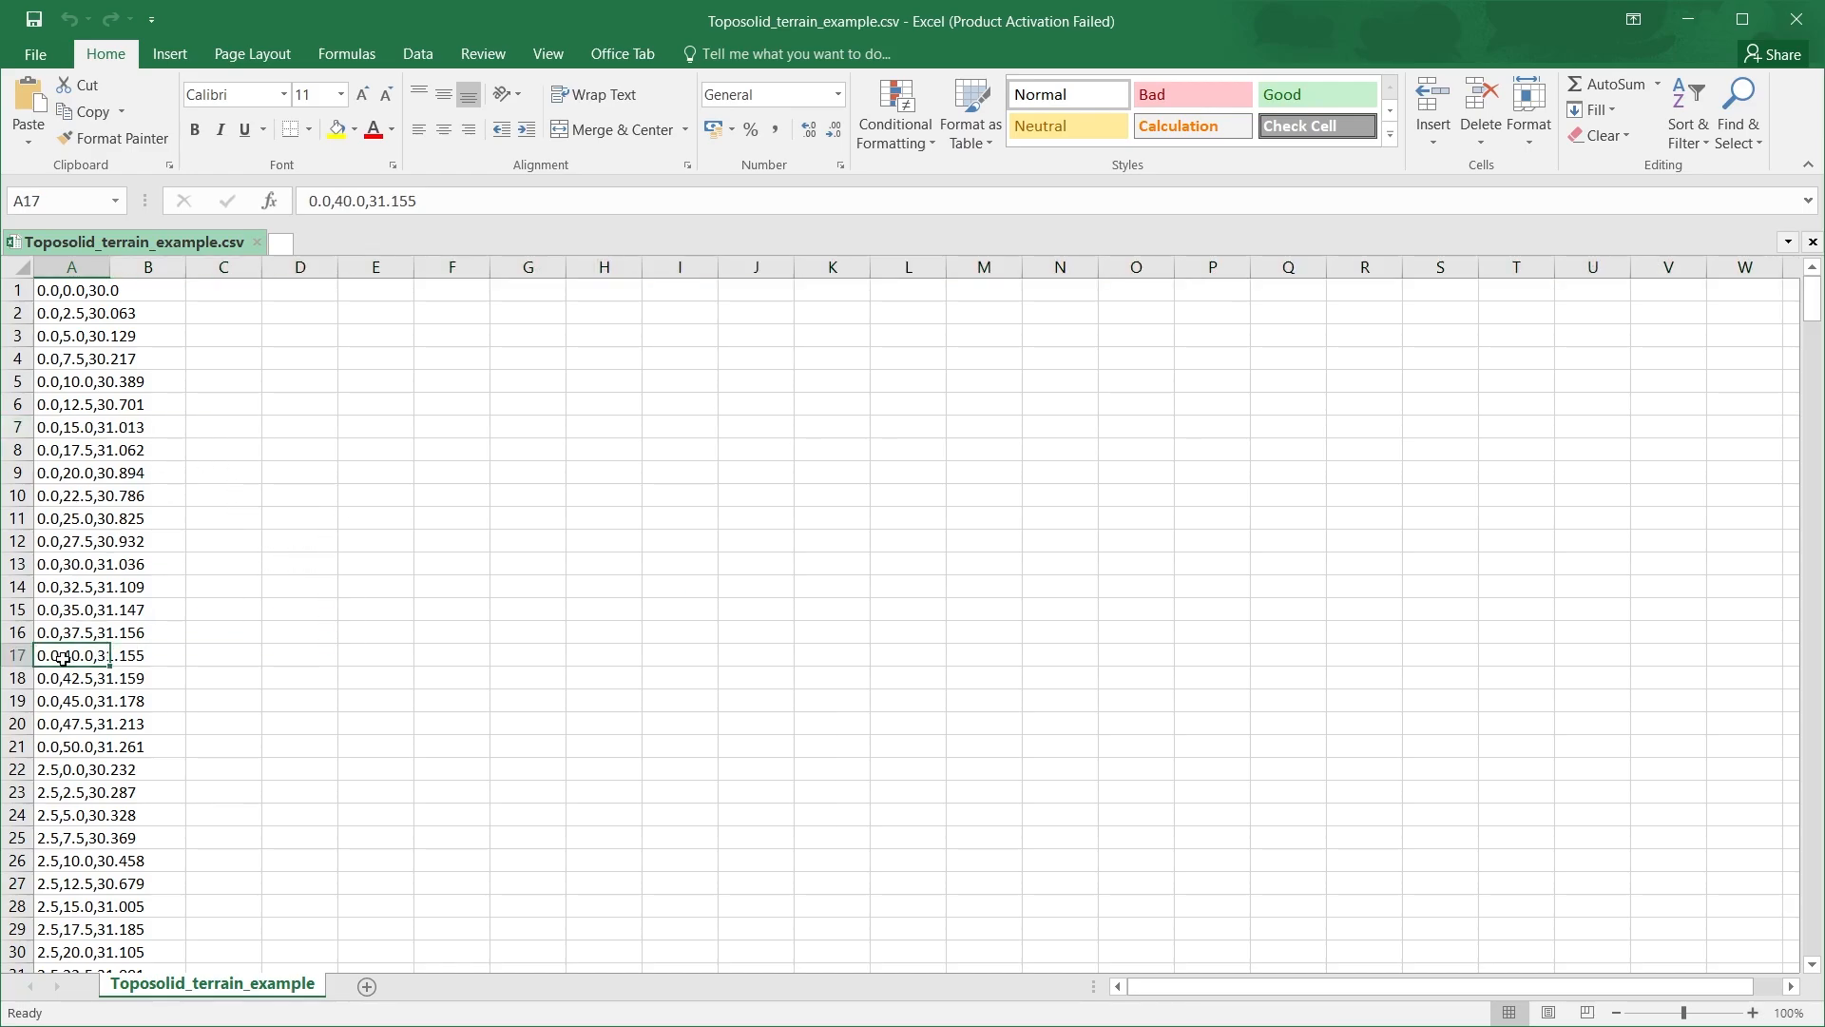
click(1796, 29)
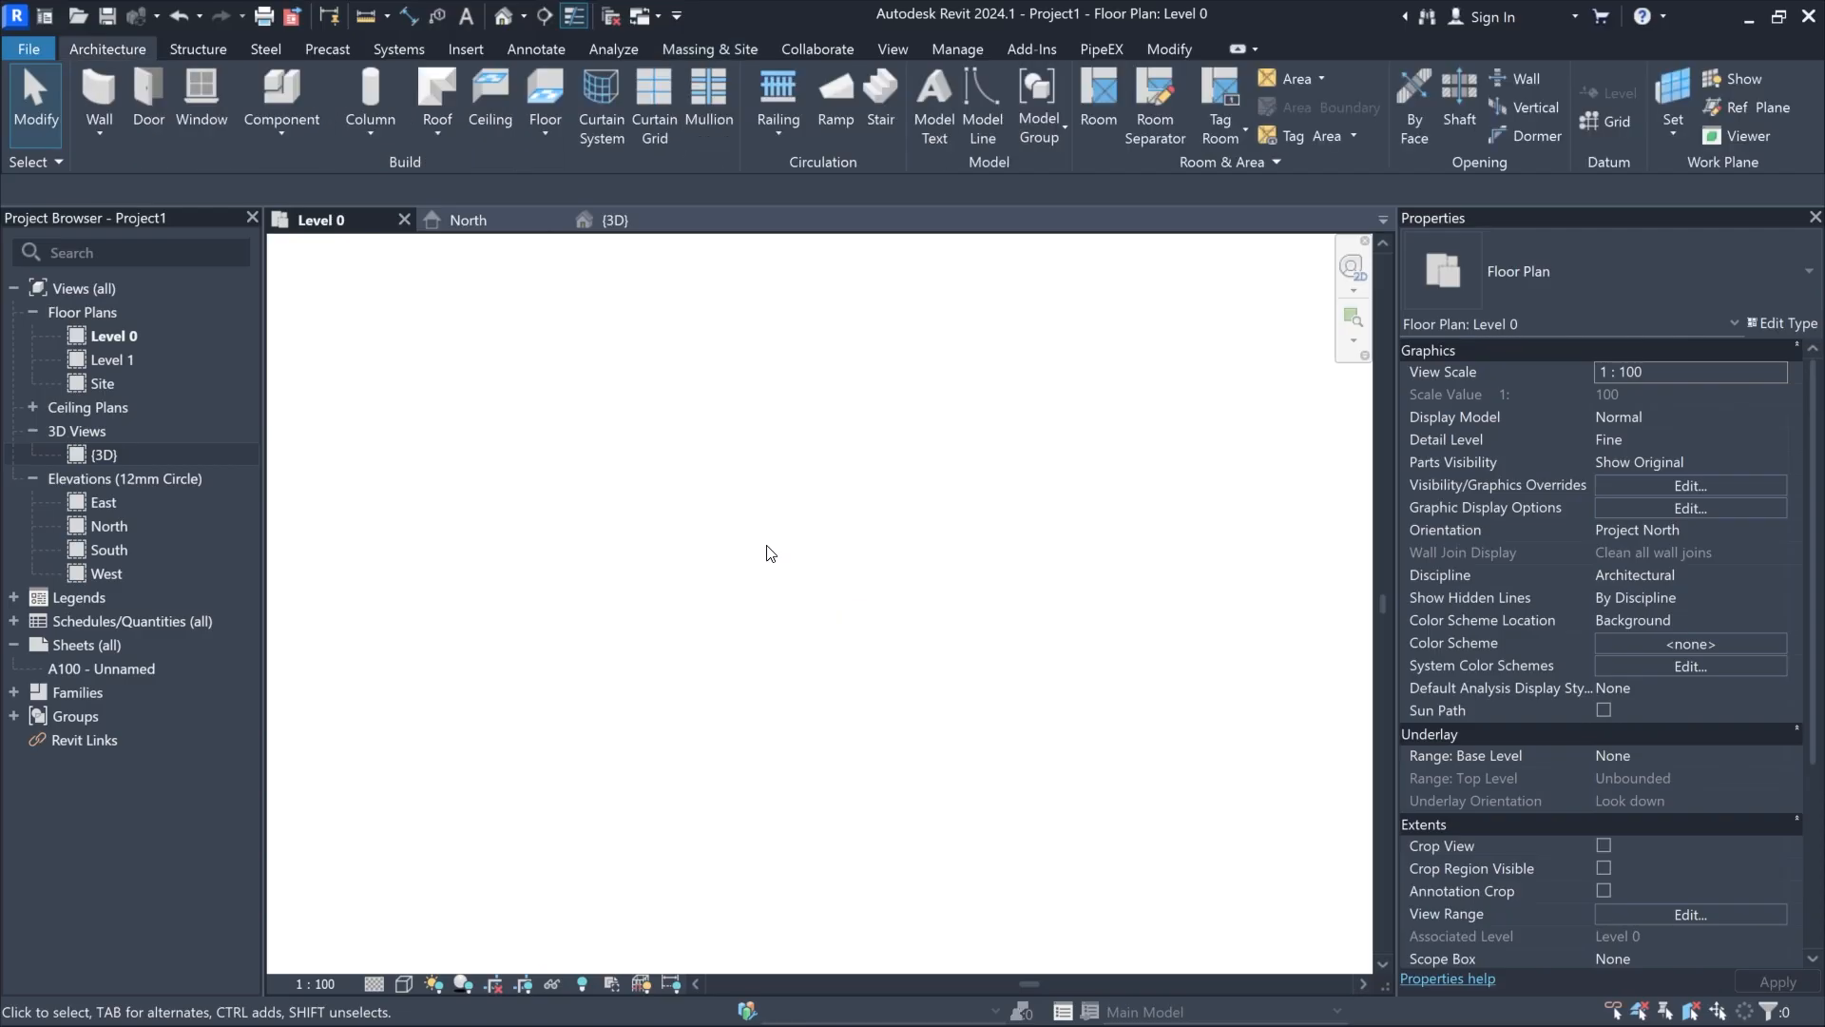
Step: Create a toposolid on Level 0 from the CSV file Toposolid_terrain_example.csv, with Meters as the file unit
click(700, 49)
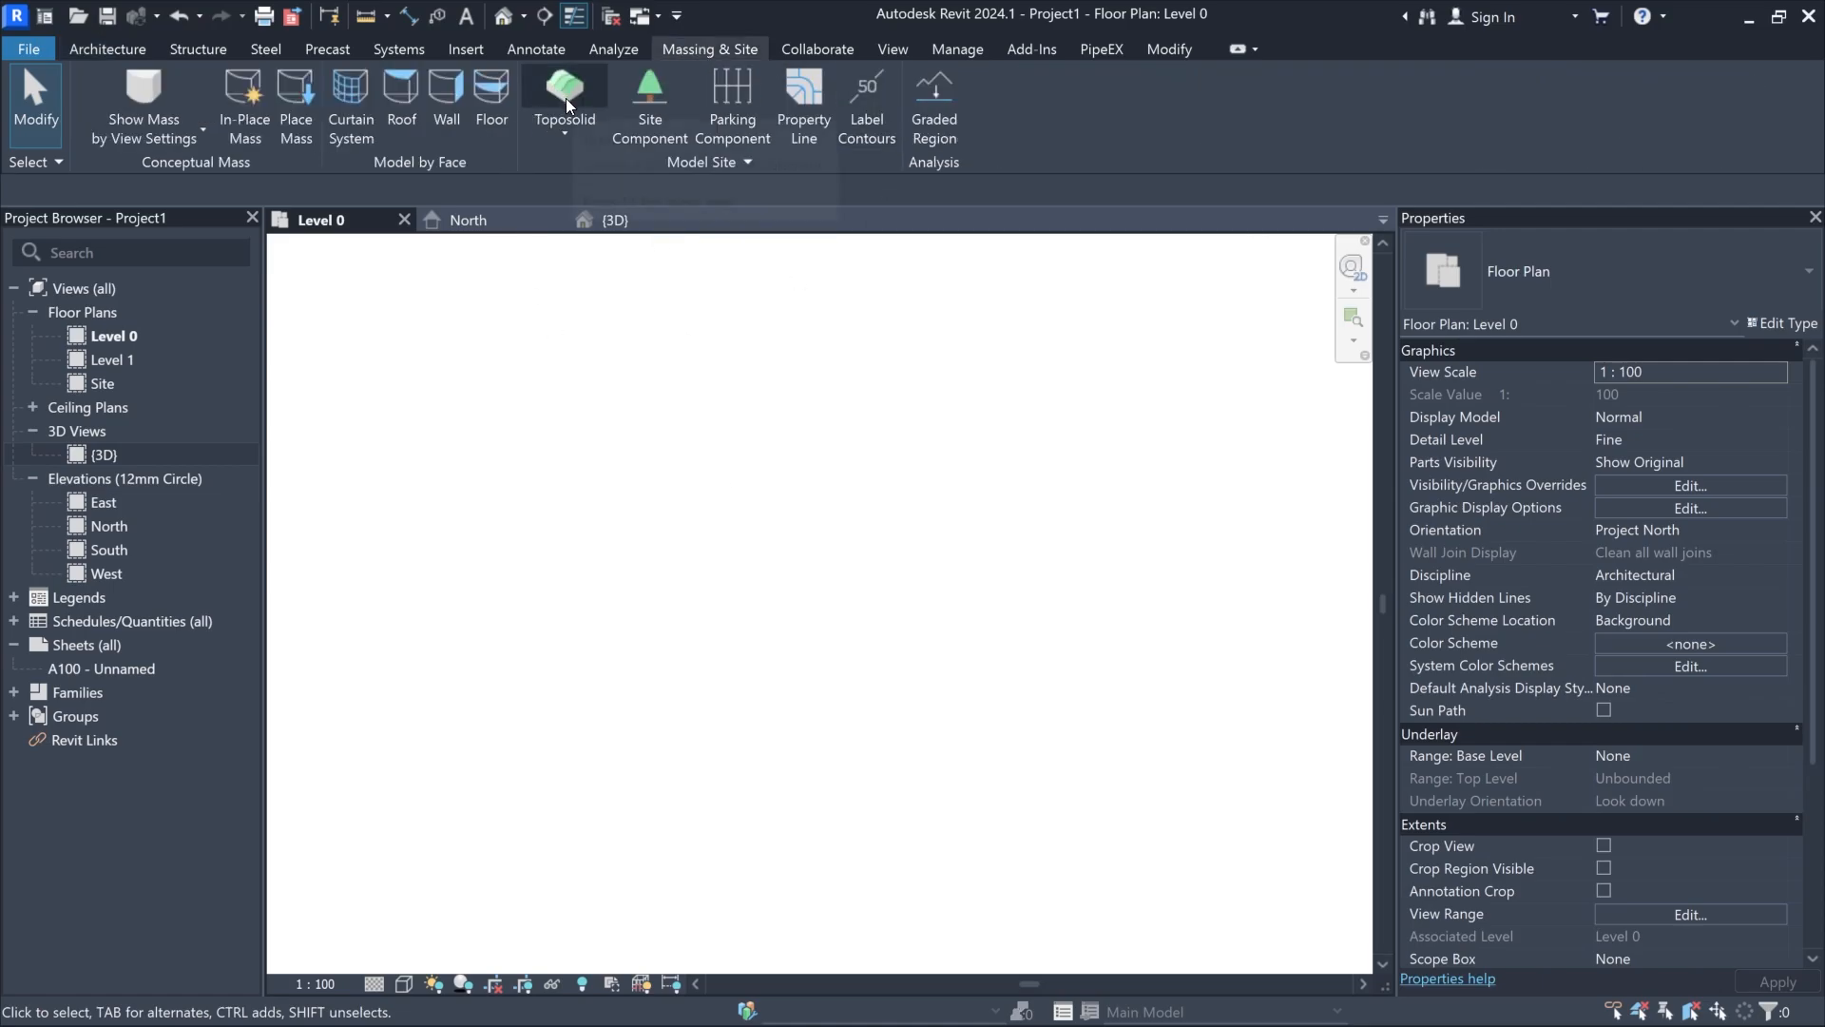
click(567, 136)
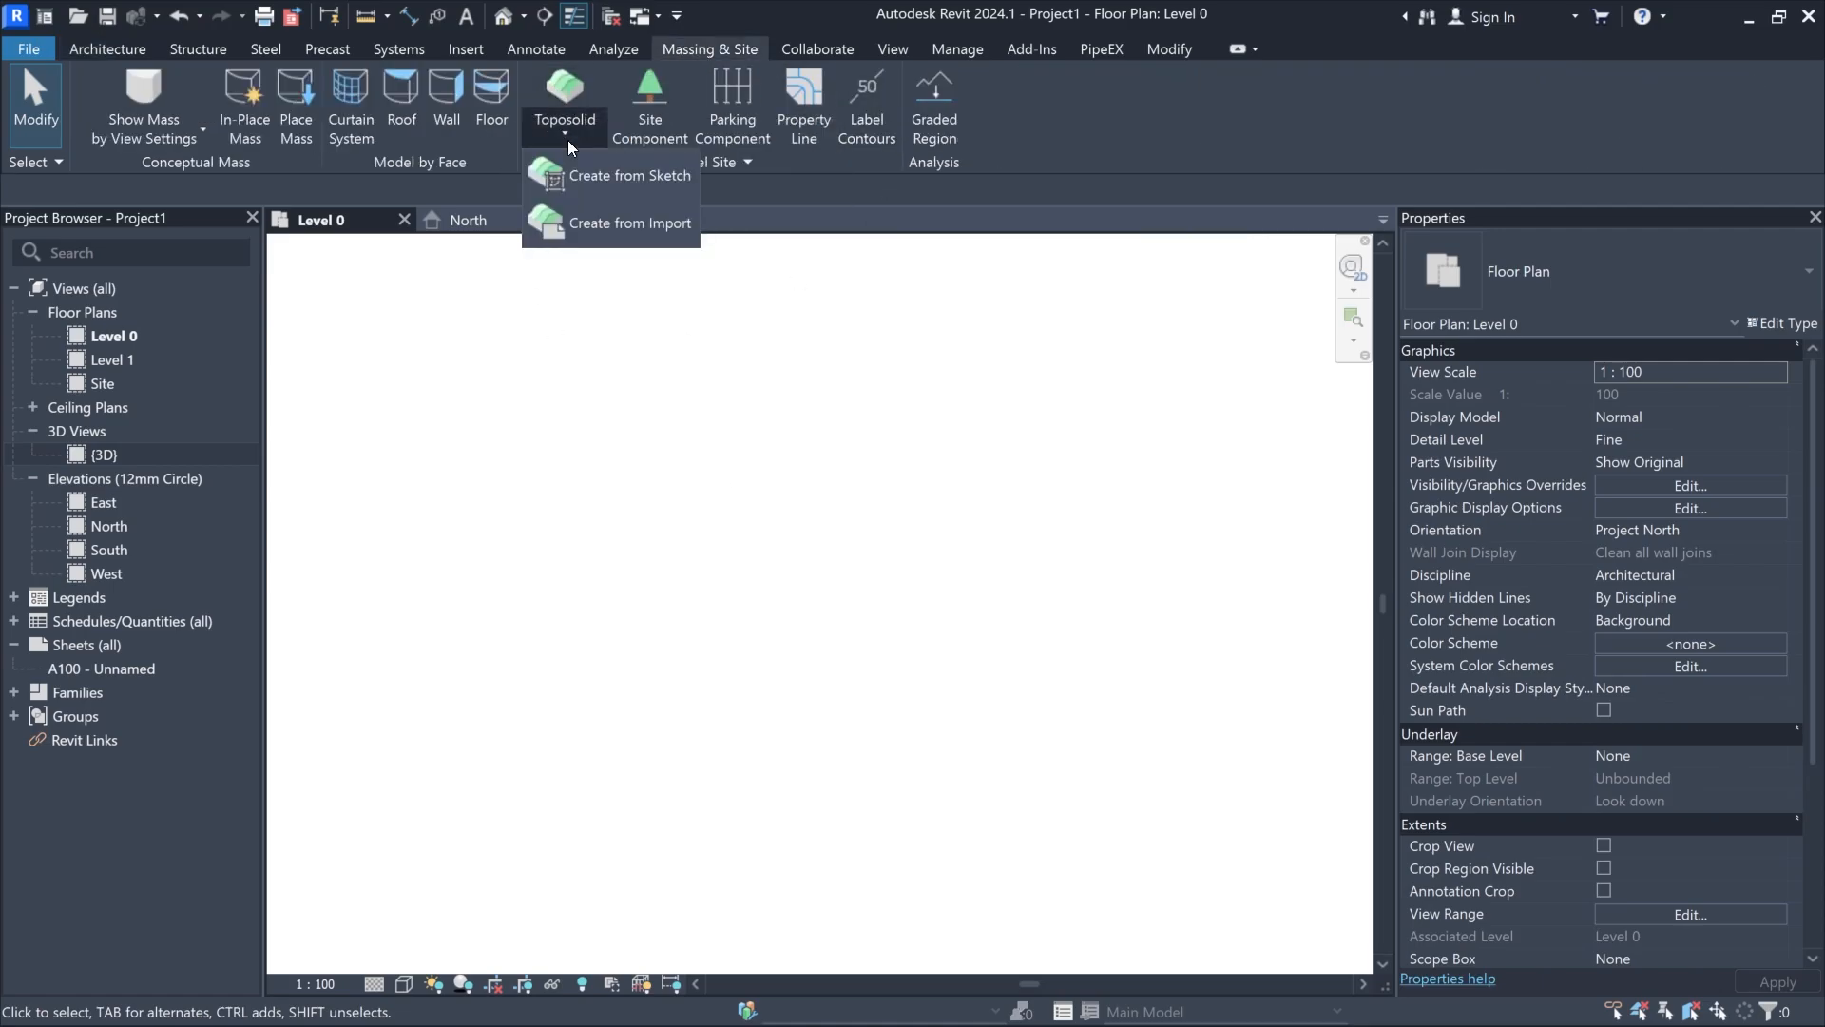
click(604, 226)
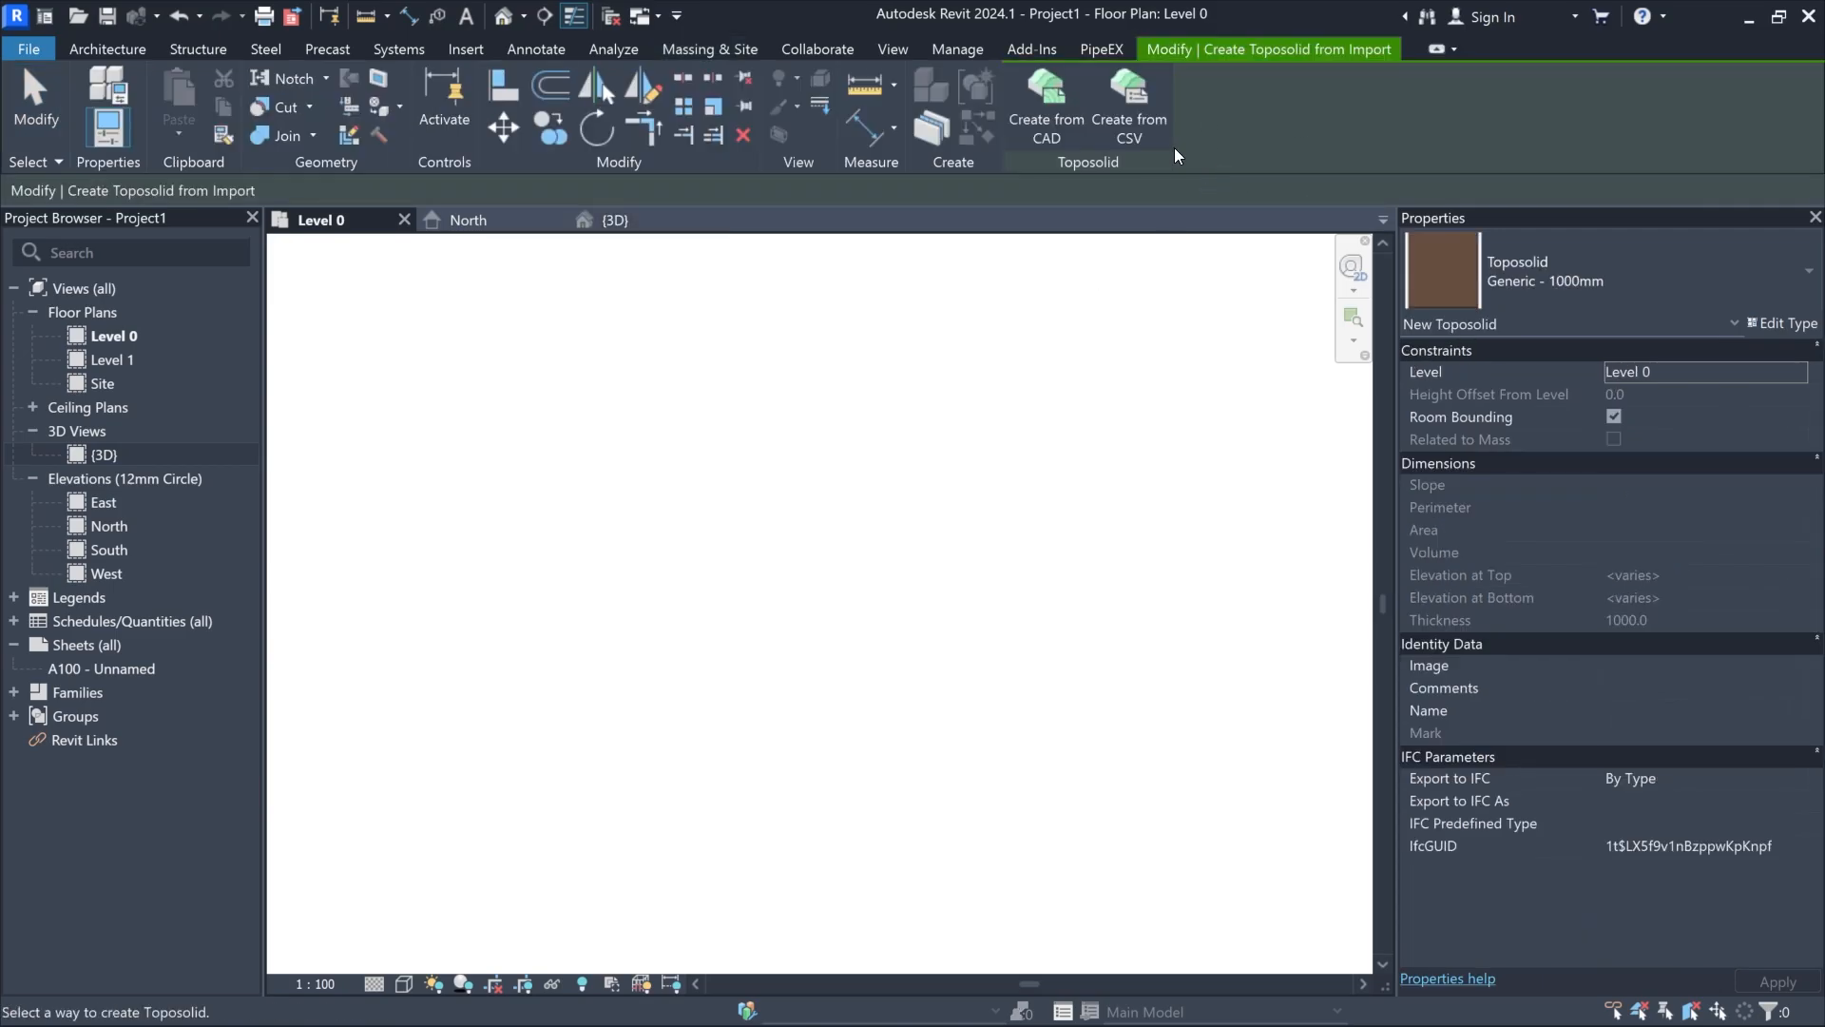
click(1143, 106)
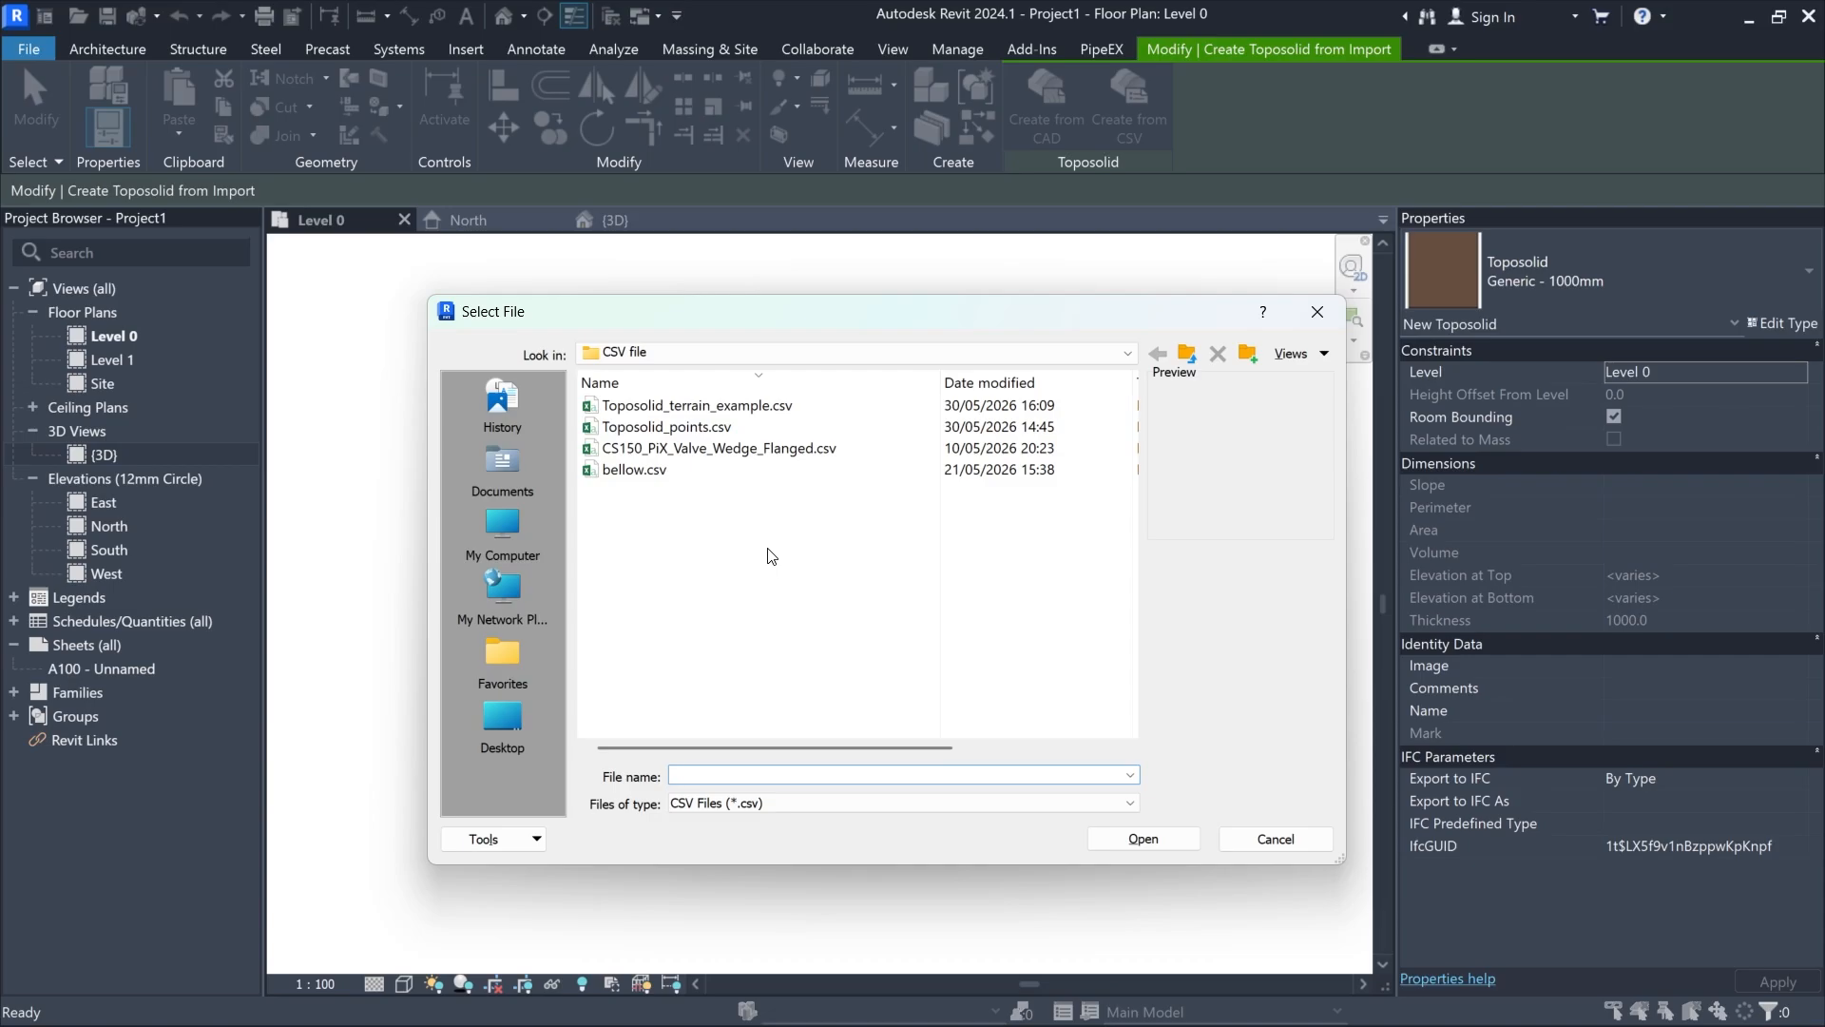
click(673, 406)
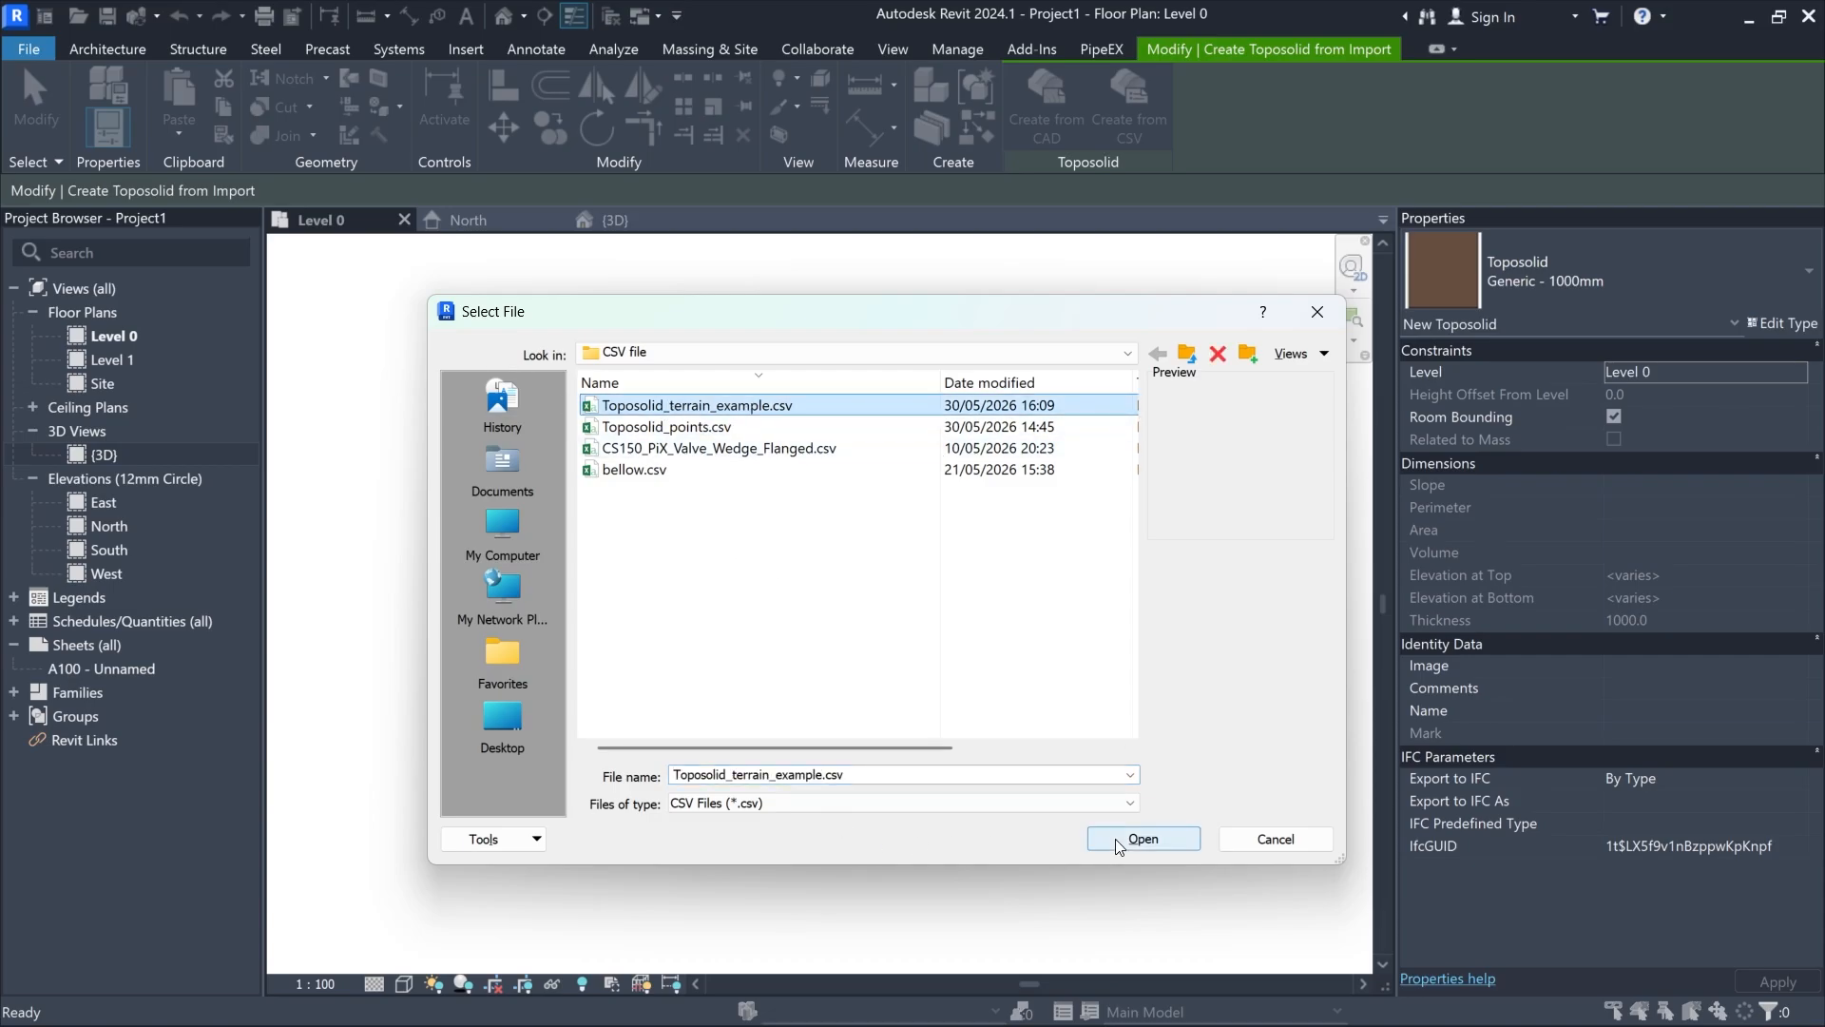
click(1171, 843)
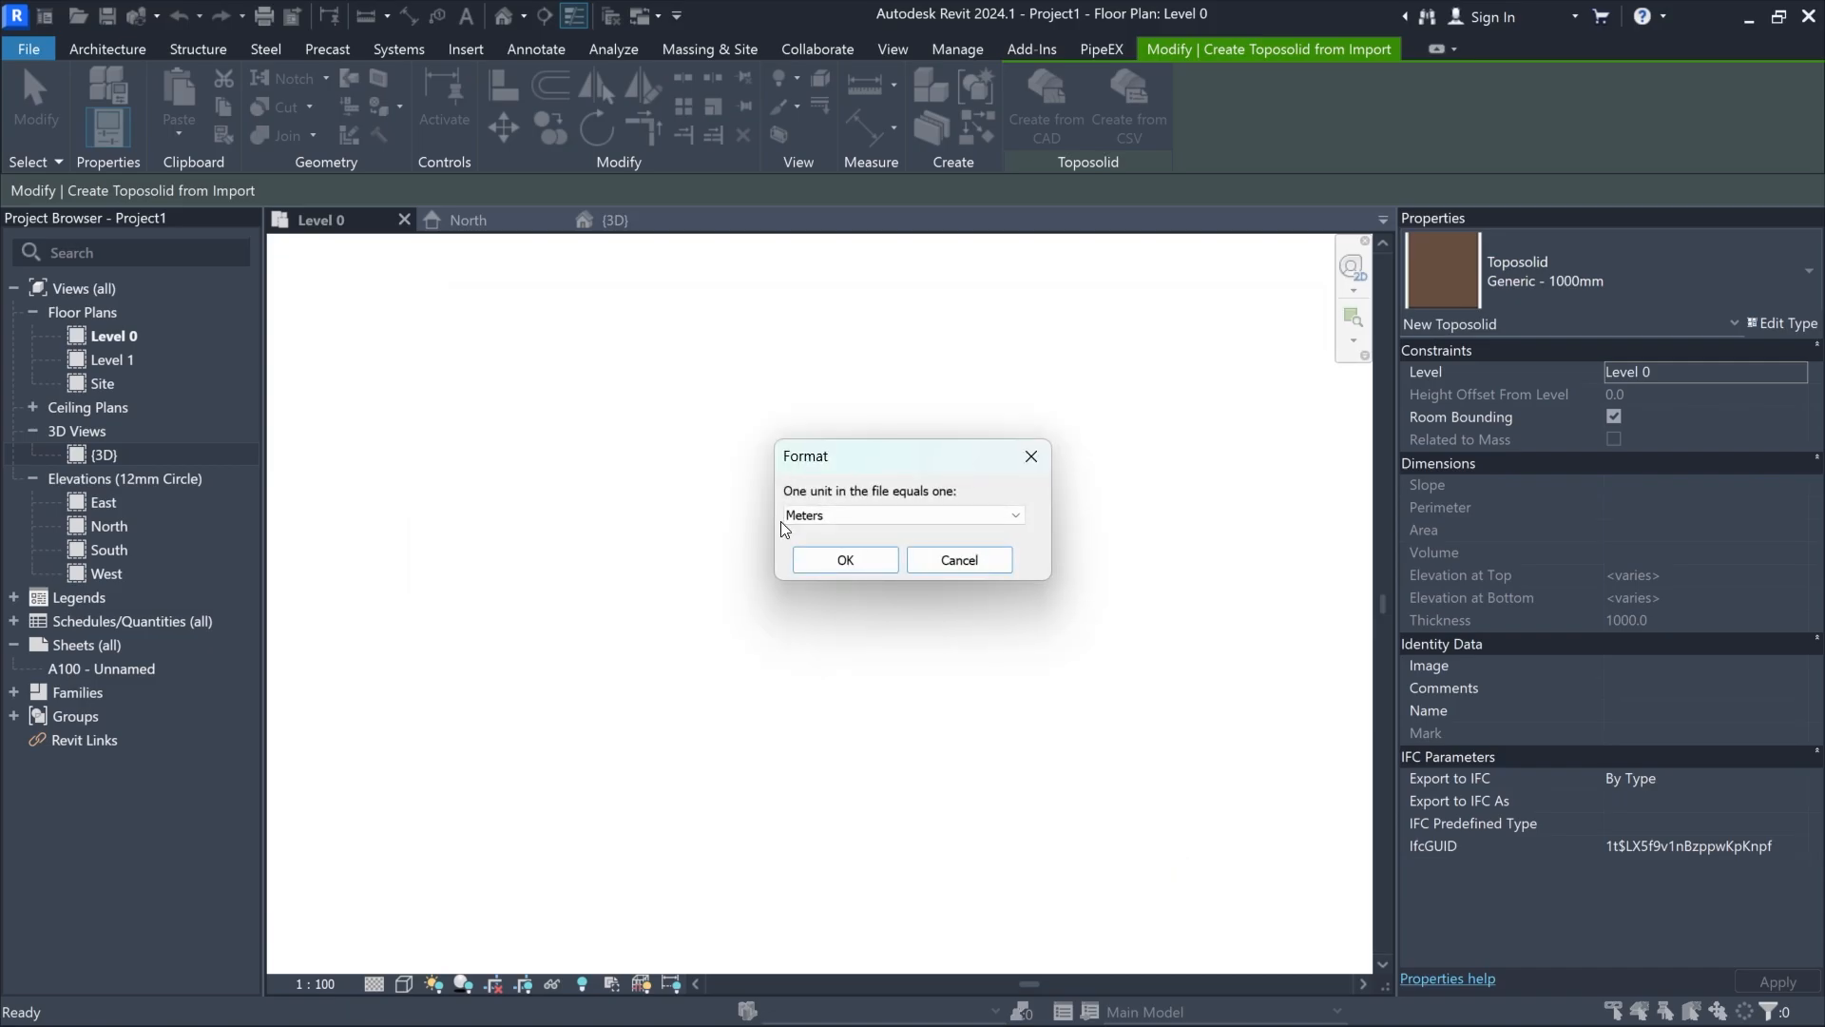
click(845, 559)
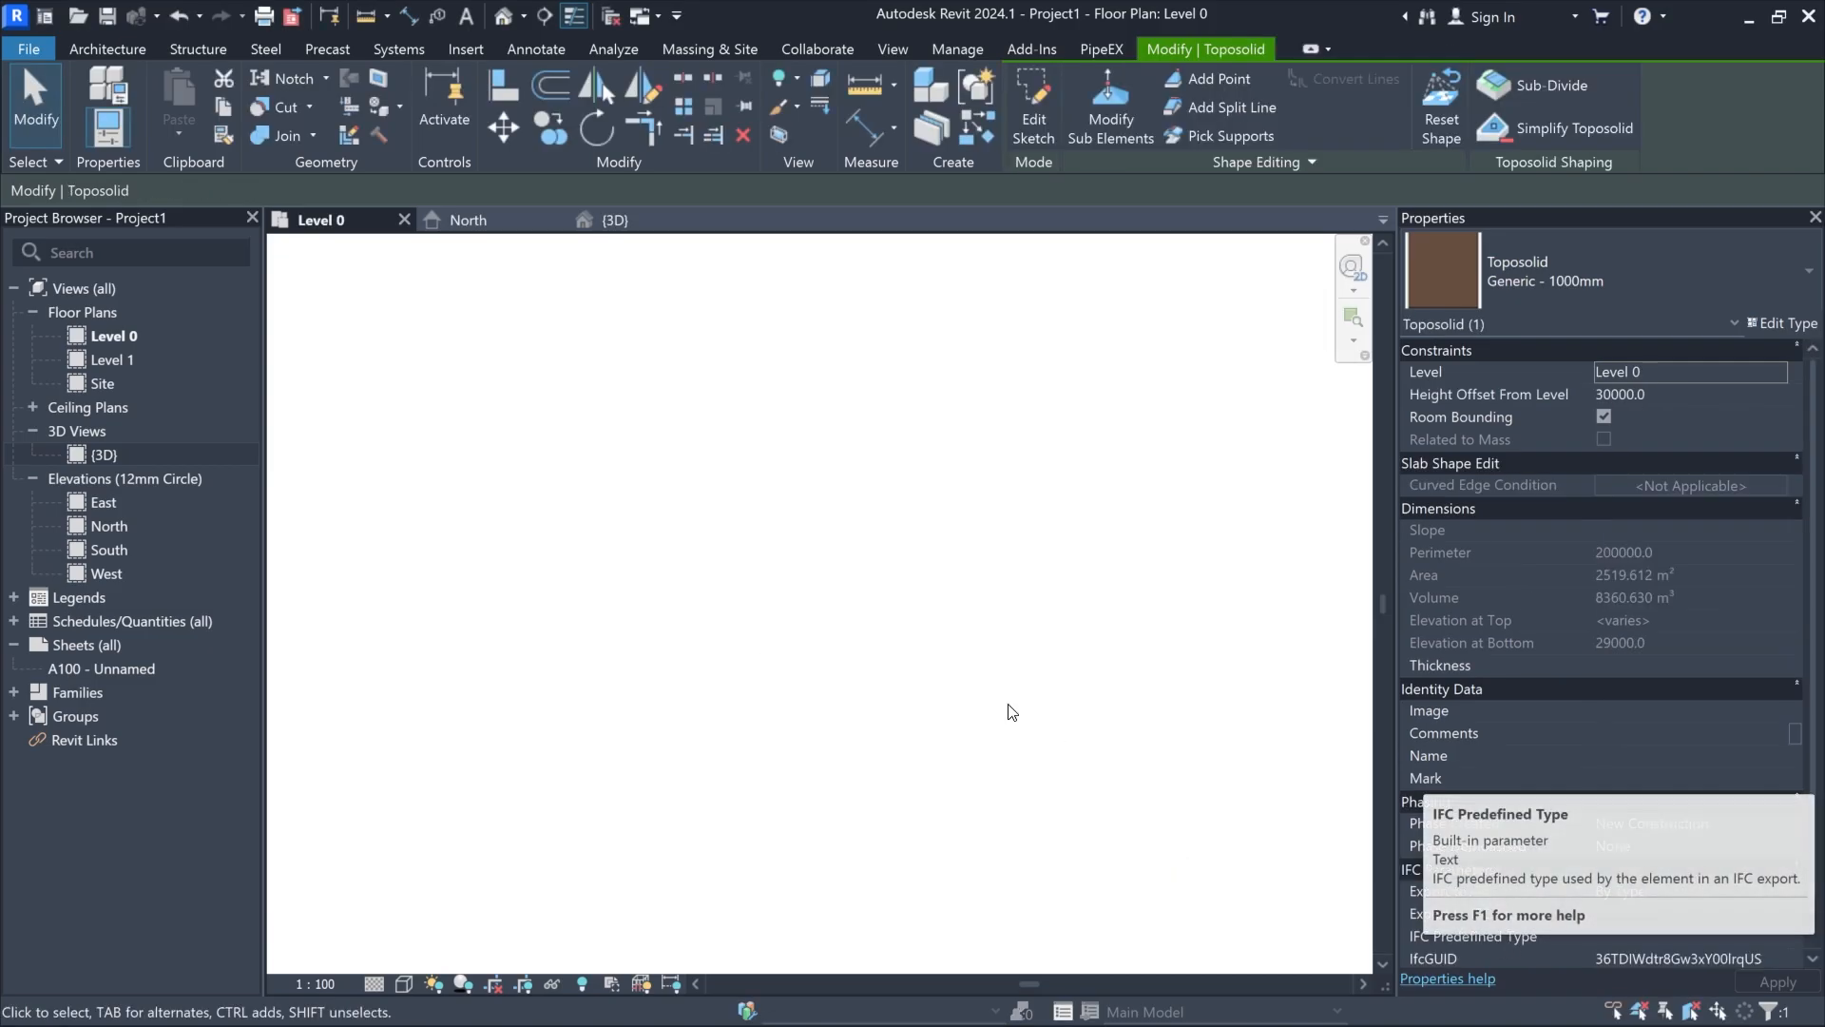
Step: Examine the surface, contour lines and elevation points of the CSV-based toposolid from several sides in the 3D view
click(615, 219)
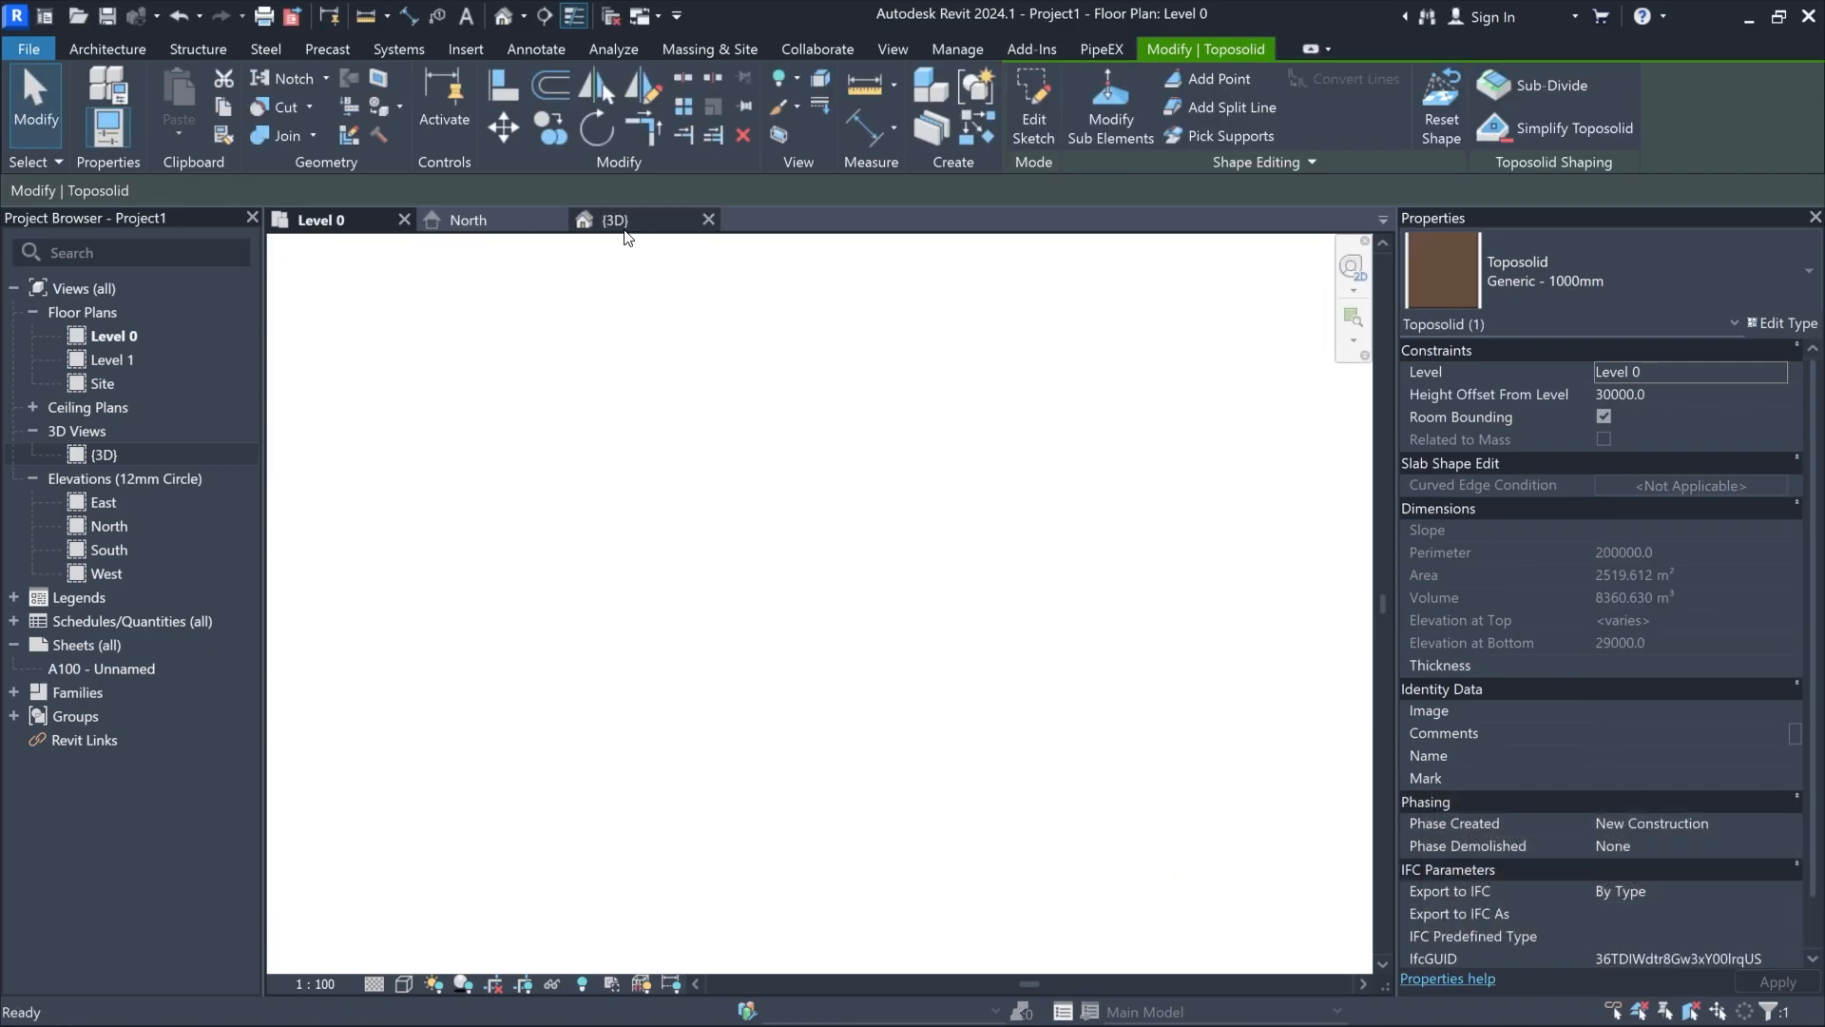
scroll(998, 449, down, 5)
middle_drag(998, 449, 823, 776)
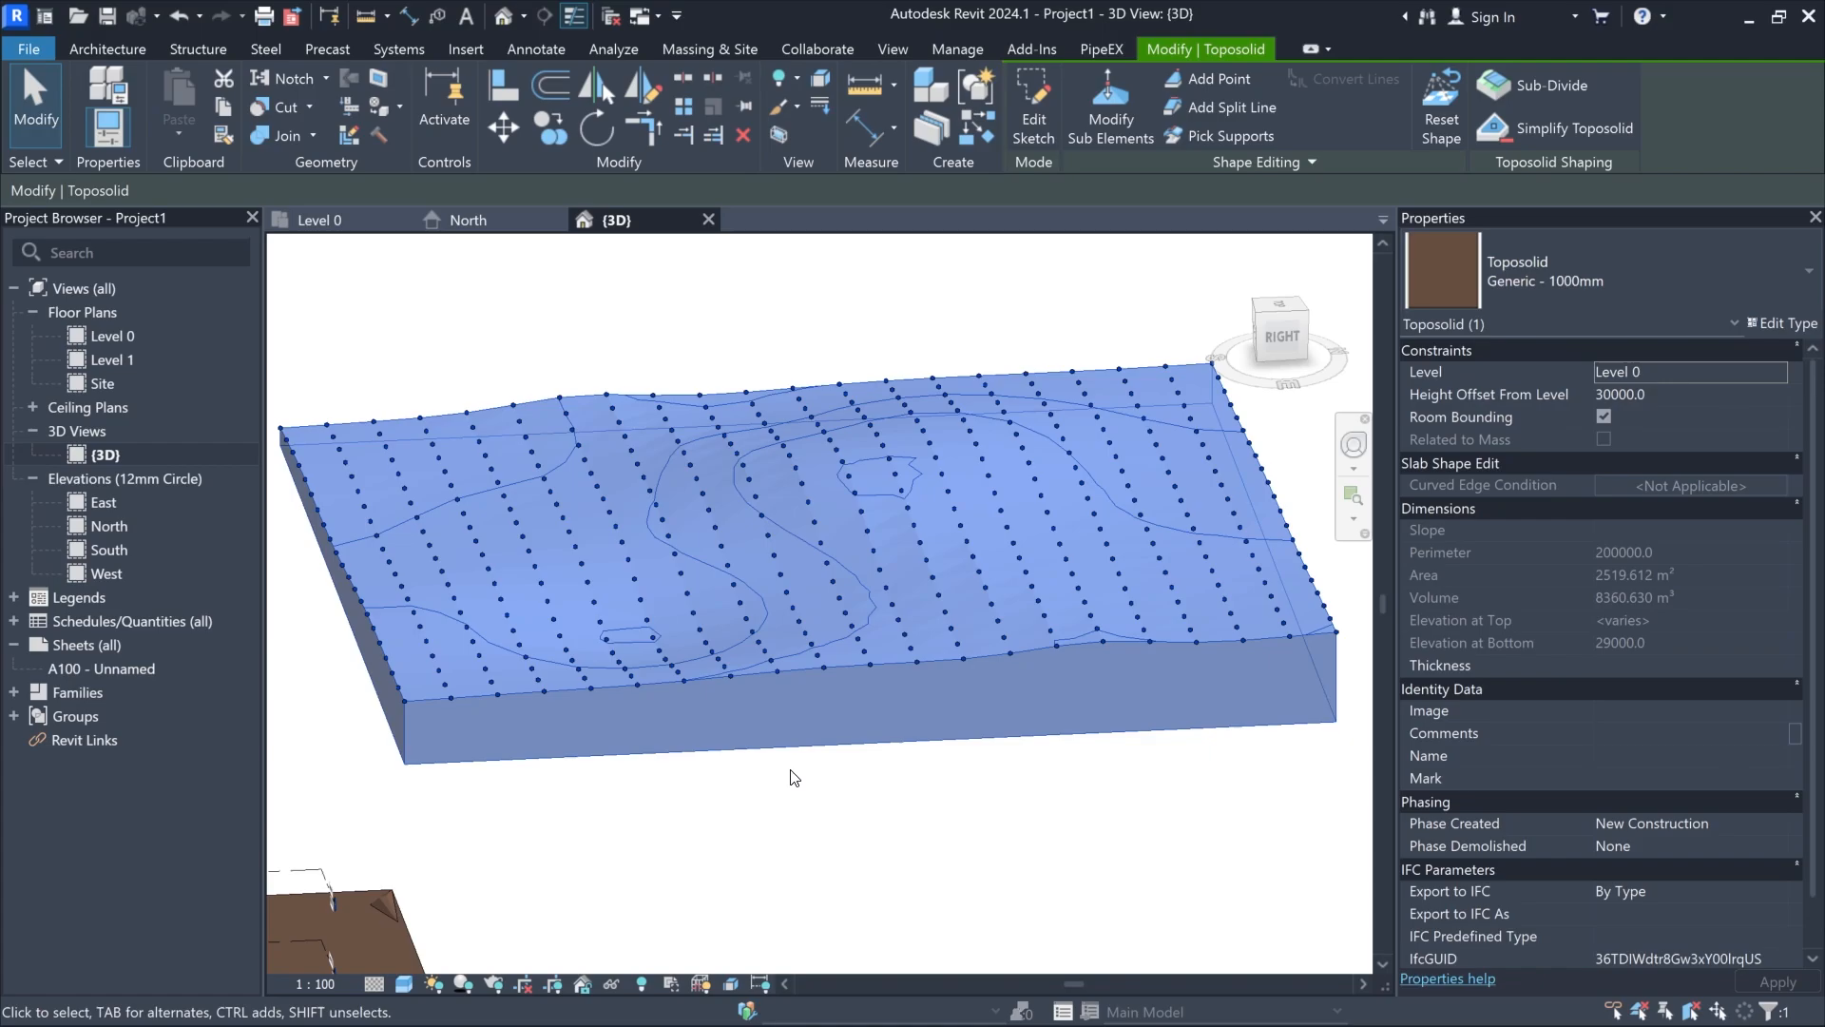
click(794, 777)
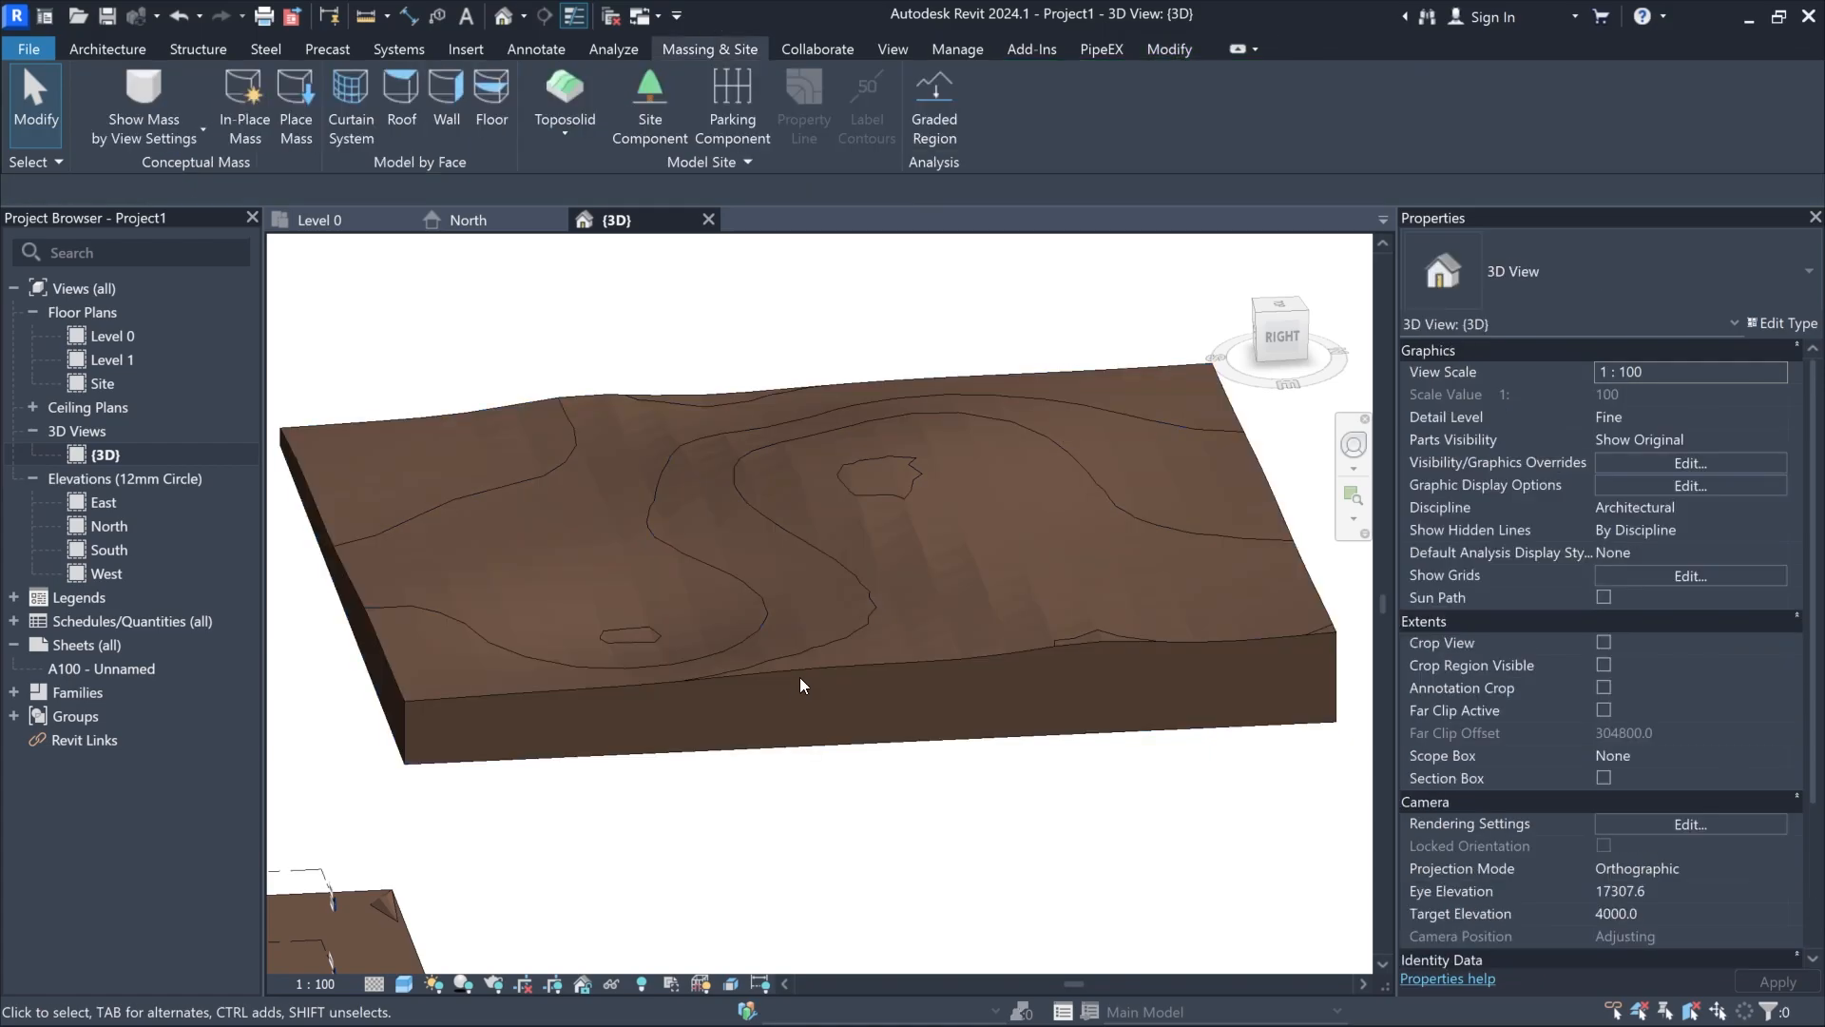
click(864, 681)
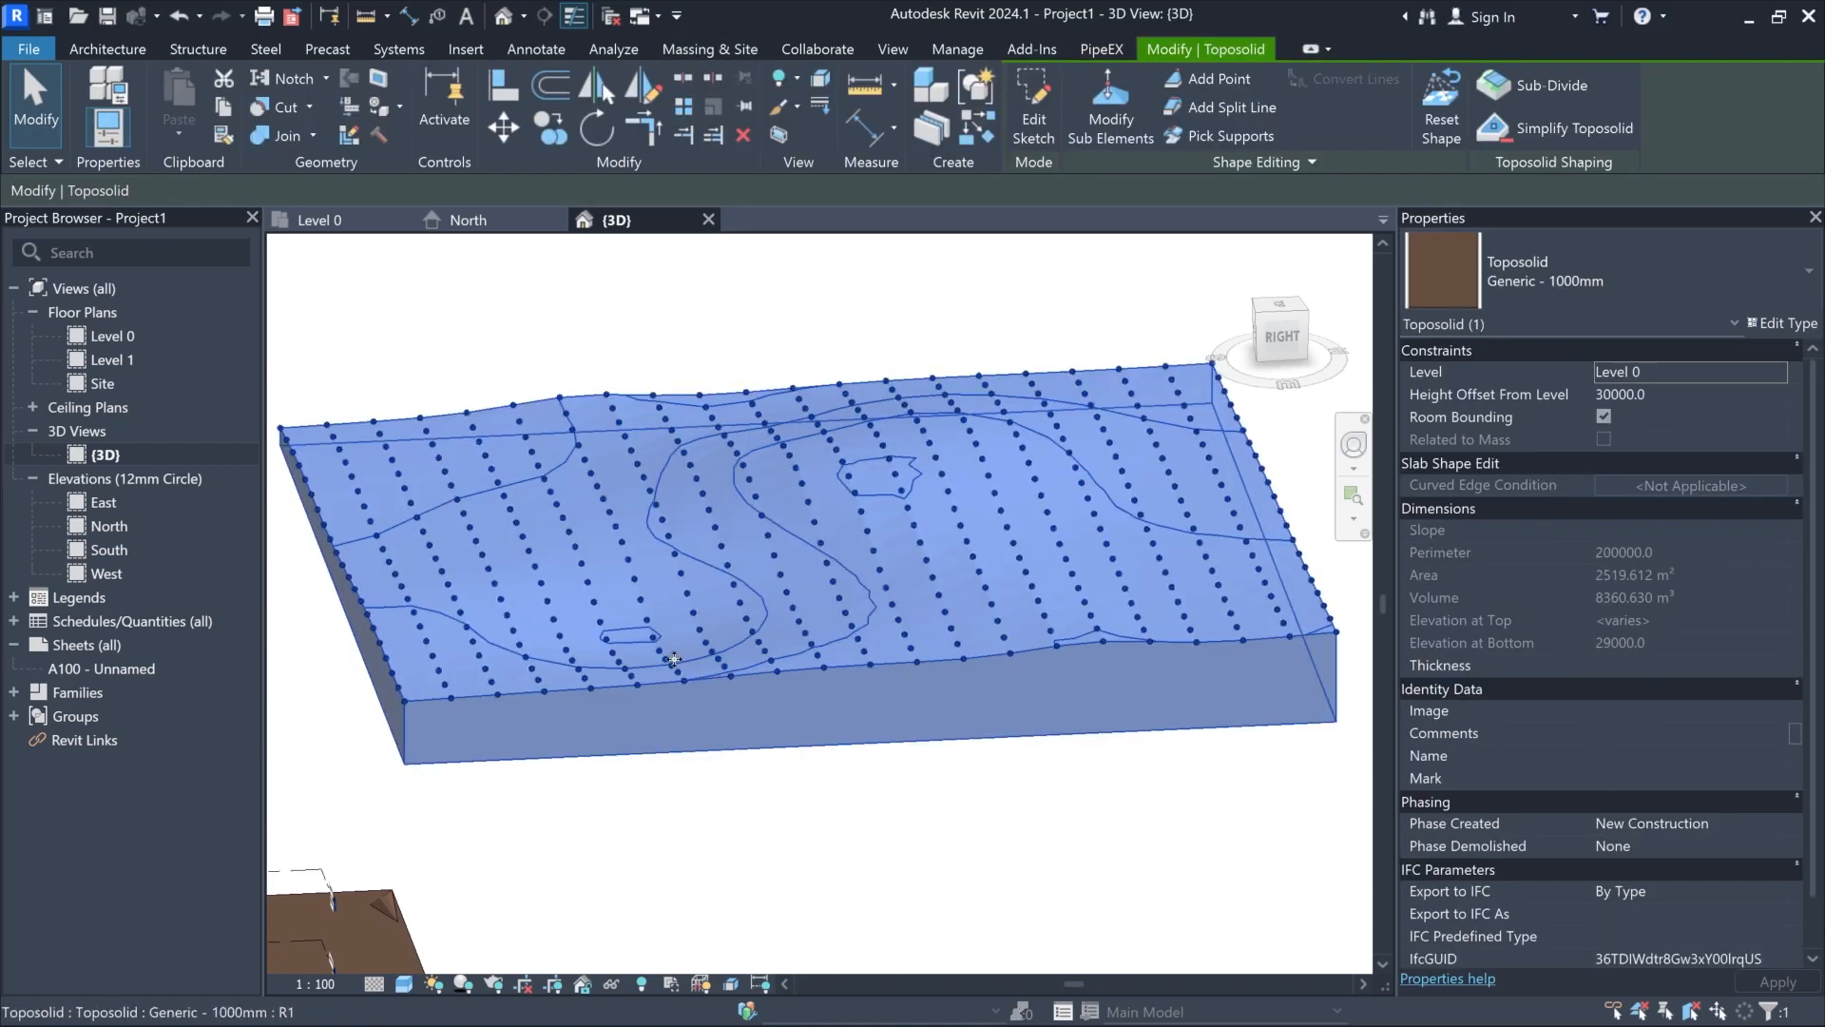
shift+middle_drag(674, 659, 774, 693)
middle_drag(941, 622, 882, 648)
scroll(1226, 581, up, 1)
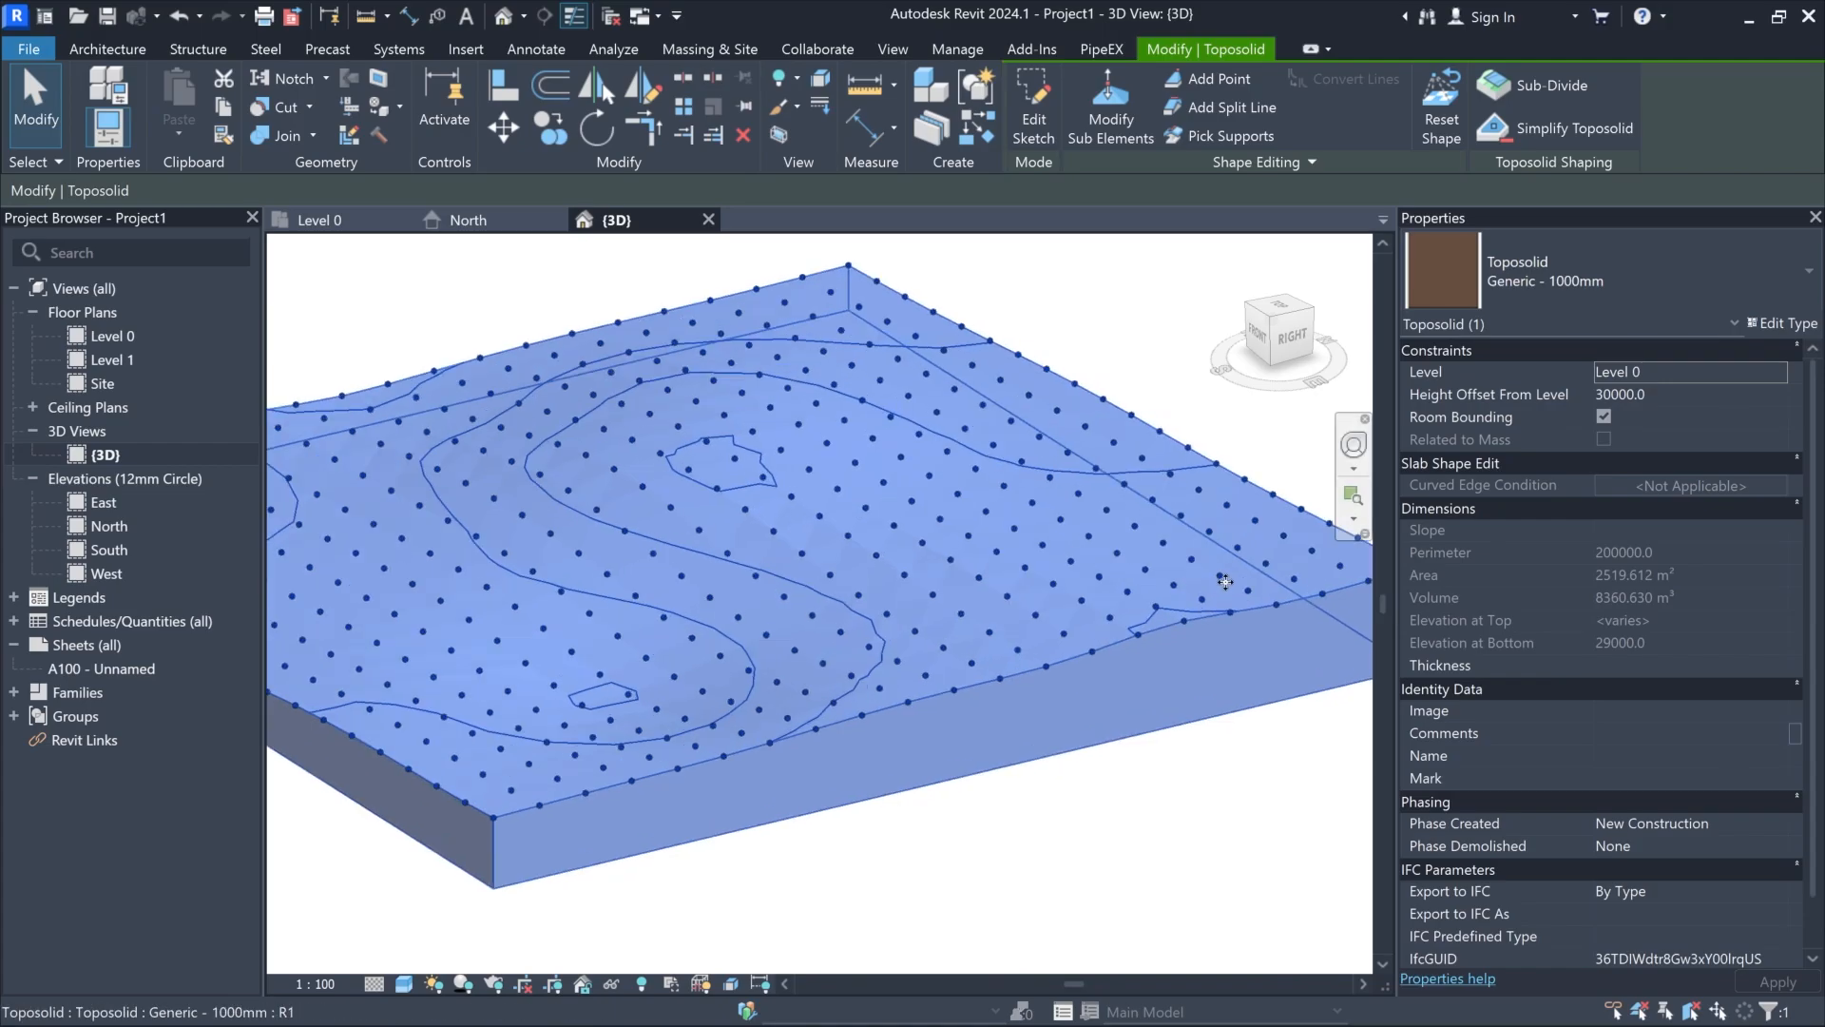
scroll(1225, 582, up, 2)
scroll(1015, 671, down, 1)
middle_drag(570, 702, 870, 646)
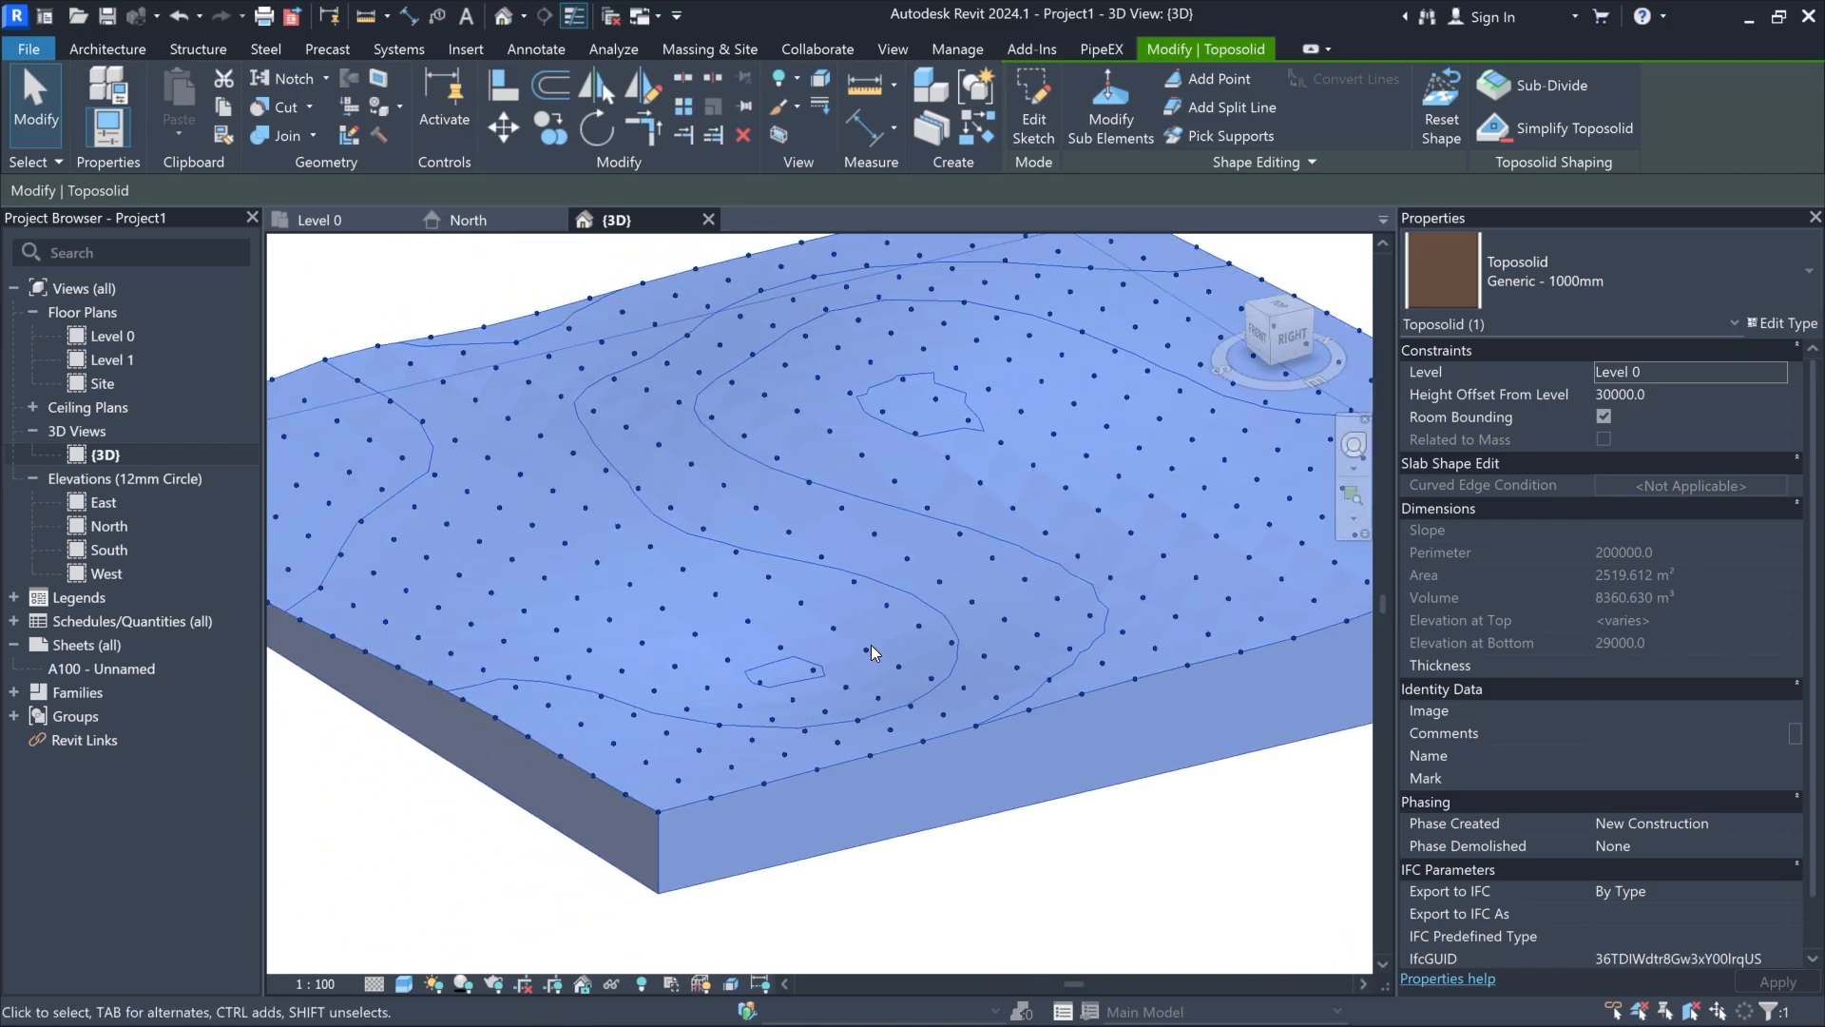
middle_drag(671, 601, 893, 549)
scroll(351, 408, up, 3)
scroll(553, 496, down, 2)
scroll(556, 496, down, 2)
middle_drag(897, 549, 742, 609)
scroll(780, 540, up, 2)
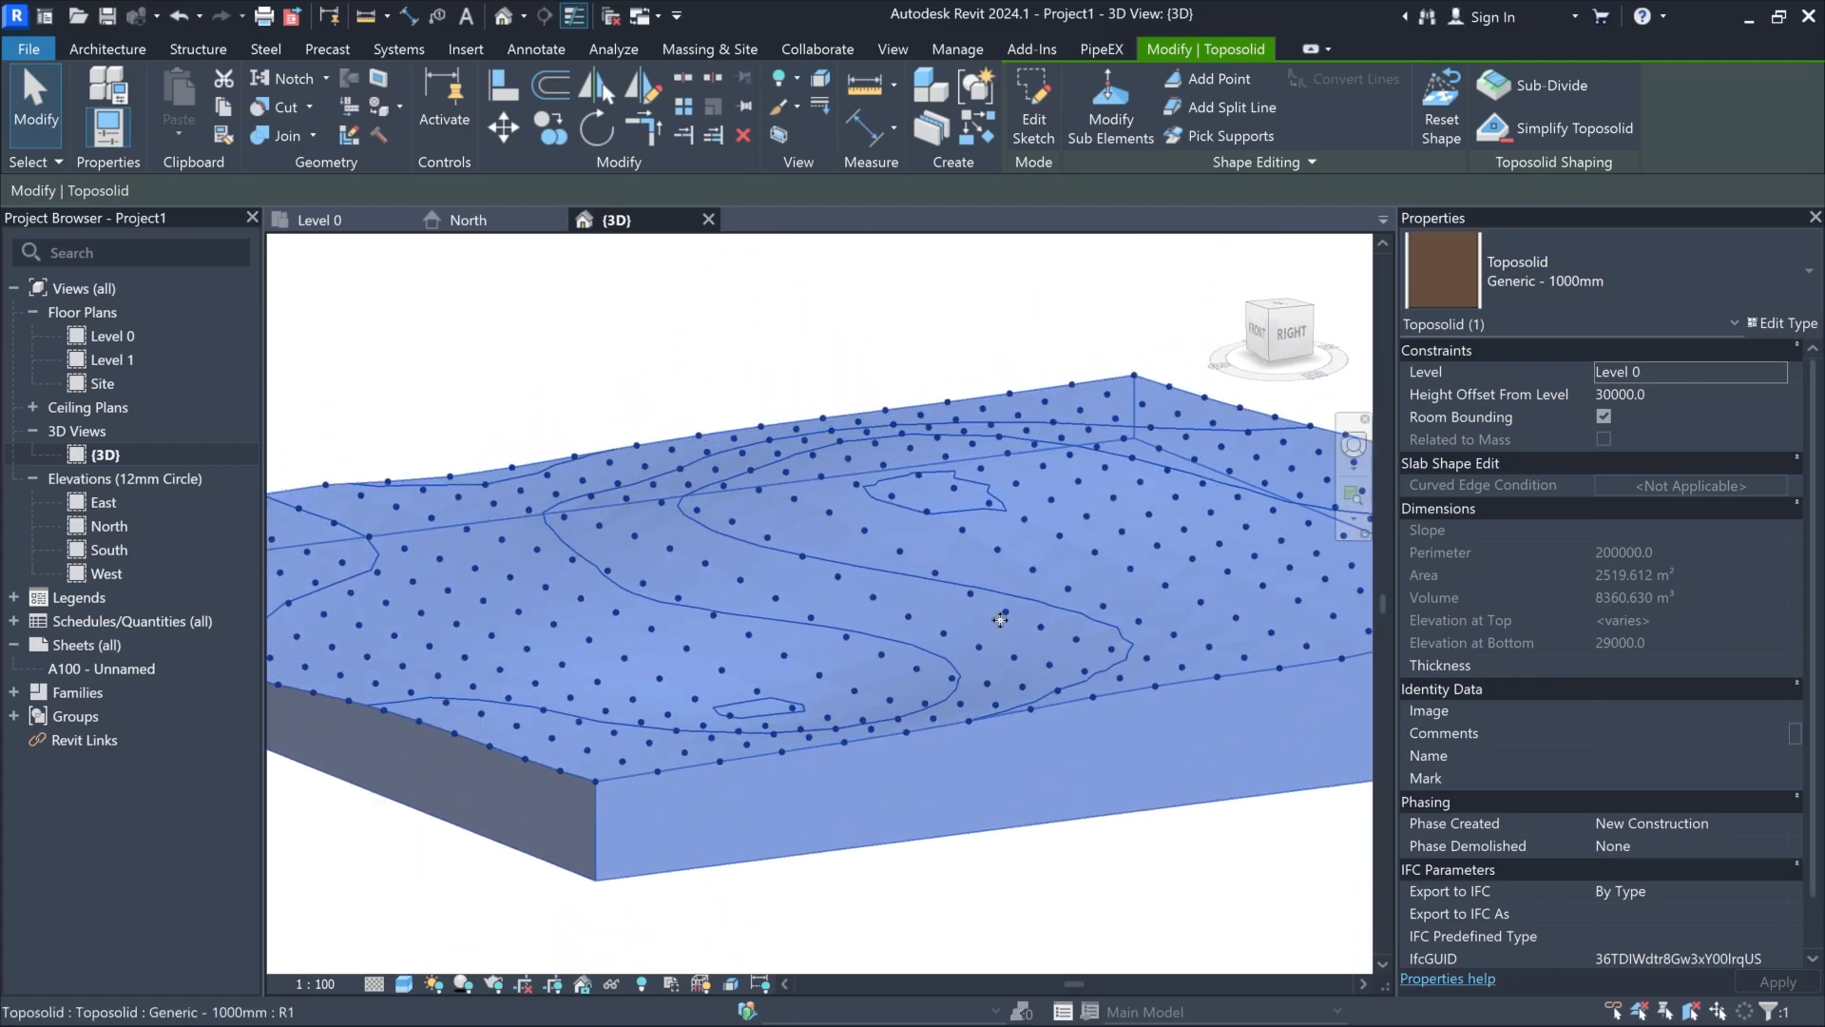
click(1153, 877)
shift+middle_drag(1178, 756, 901, 608)
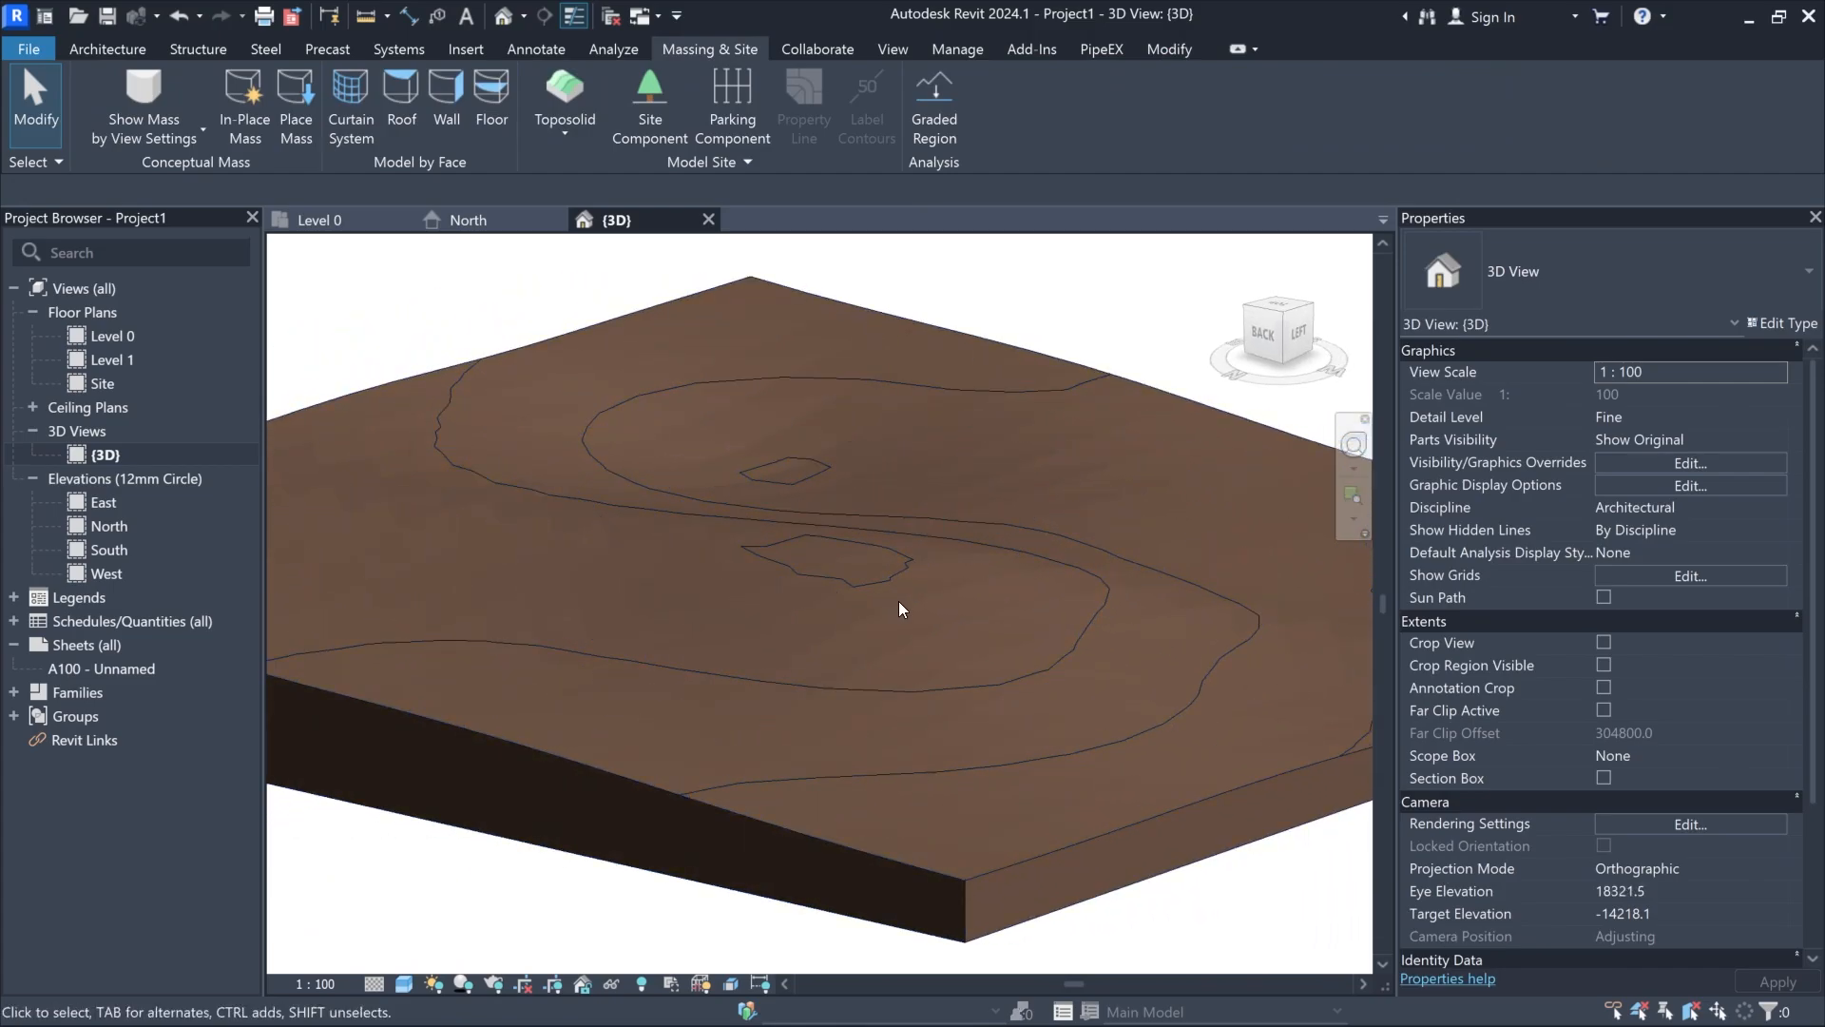
shift+middle_drag(1202, 864, 928, 848)
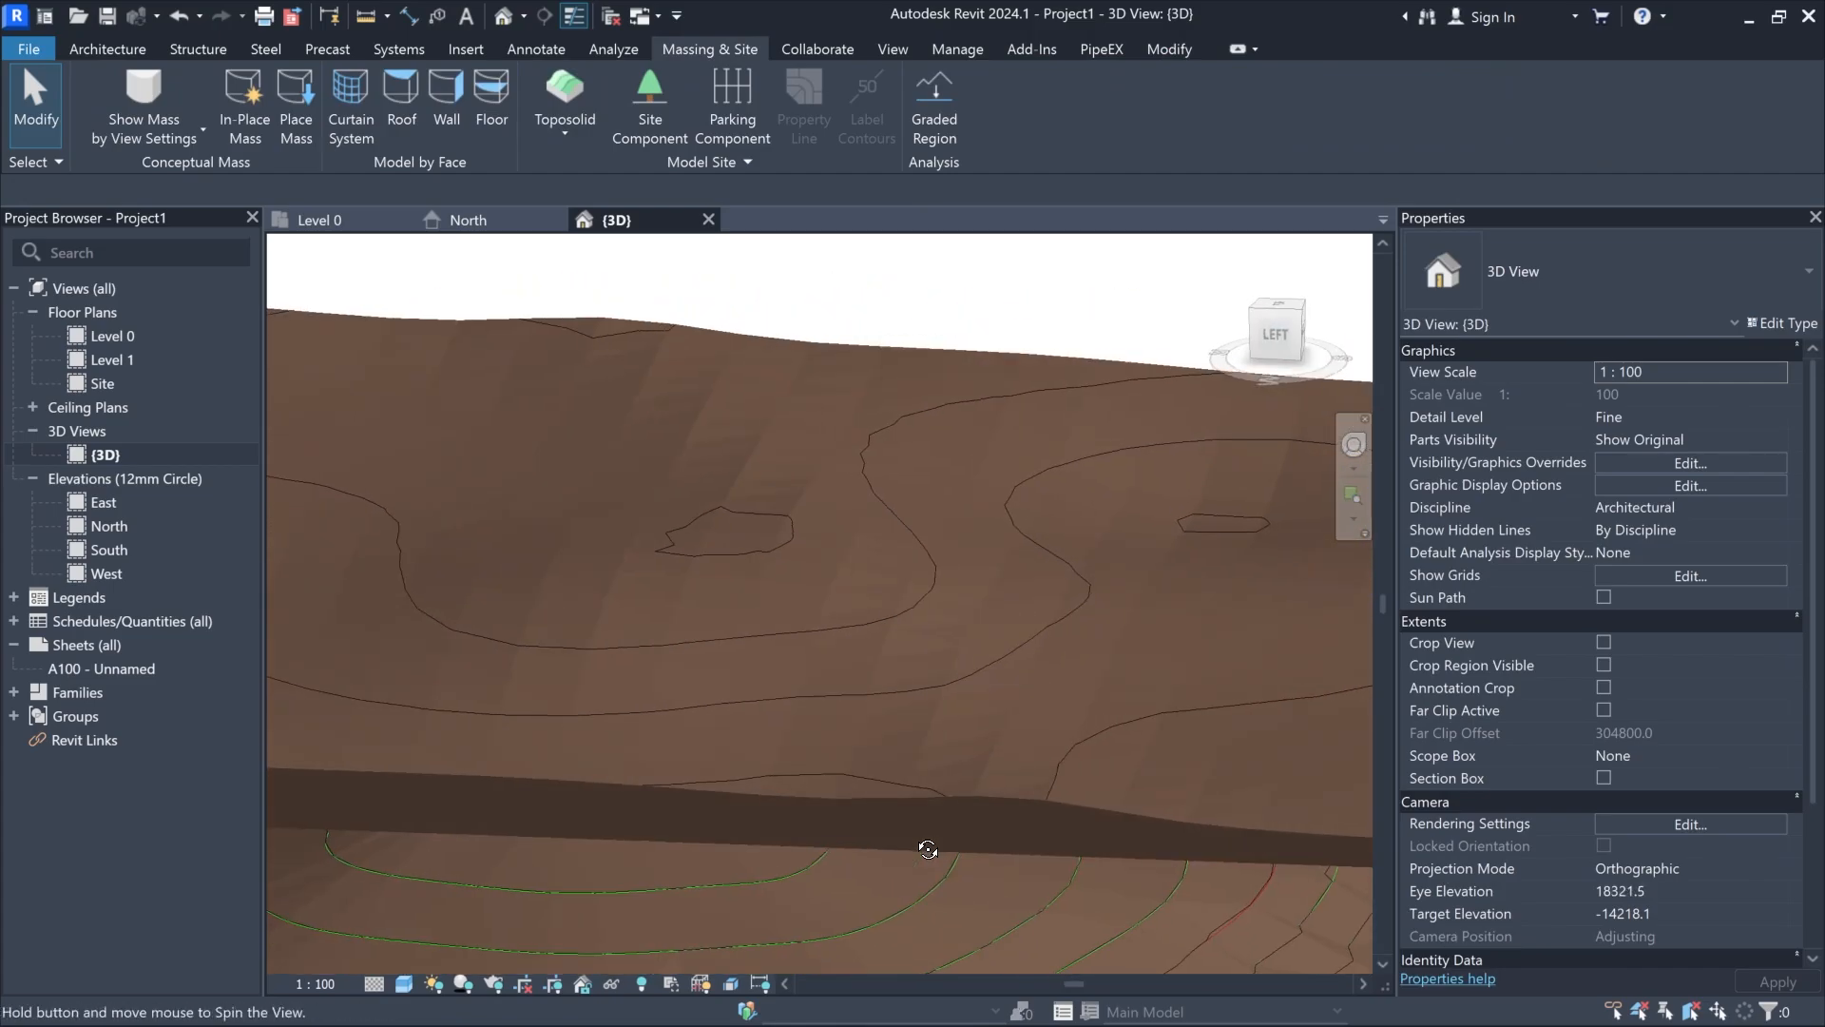
shift+middle_drag(809, 607, 722, 732)
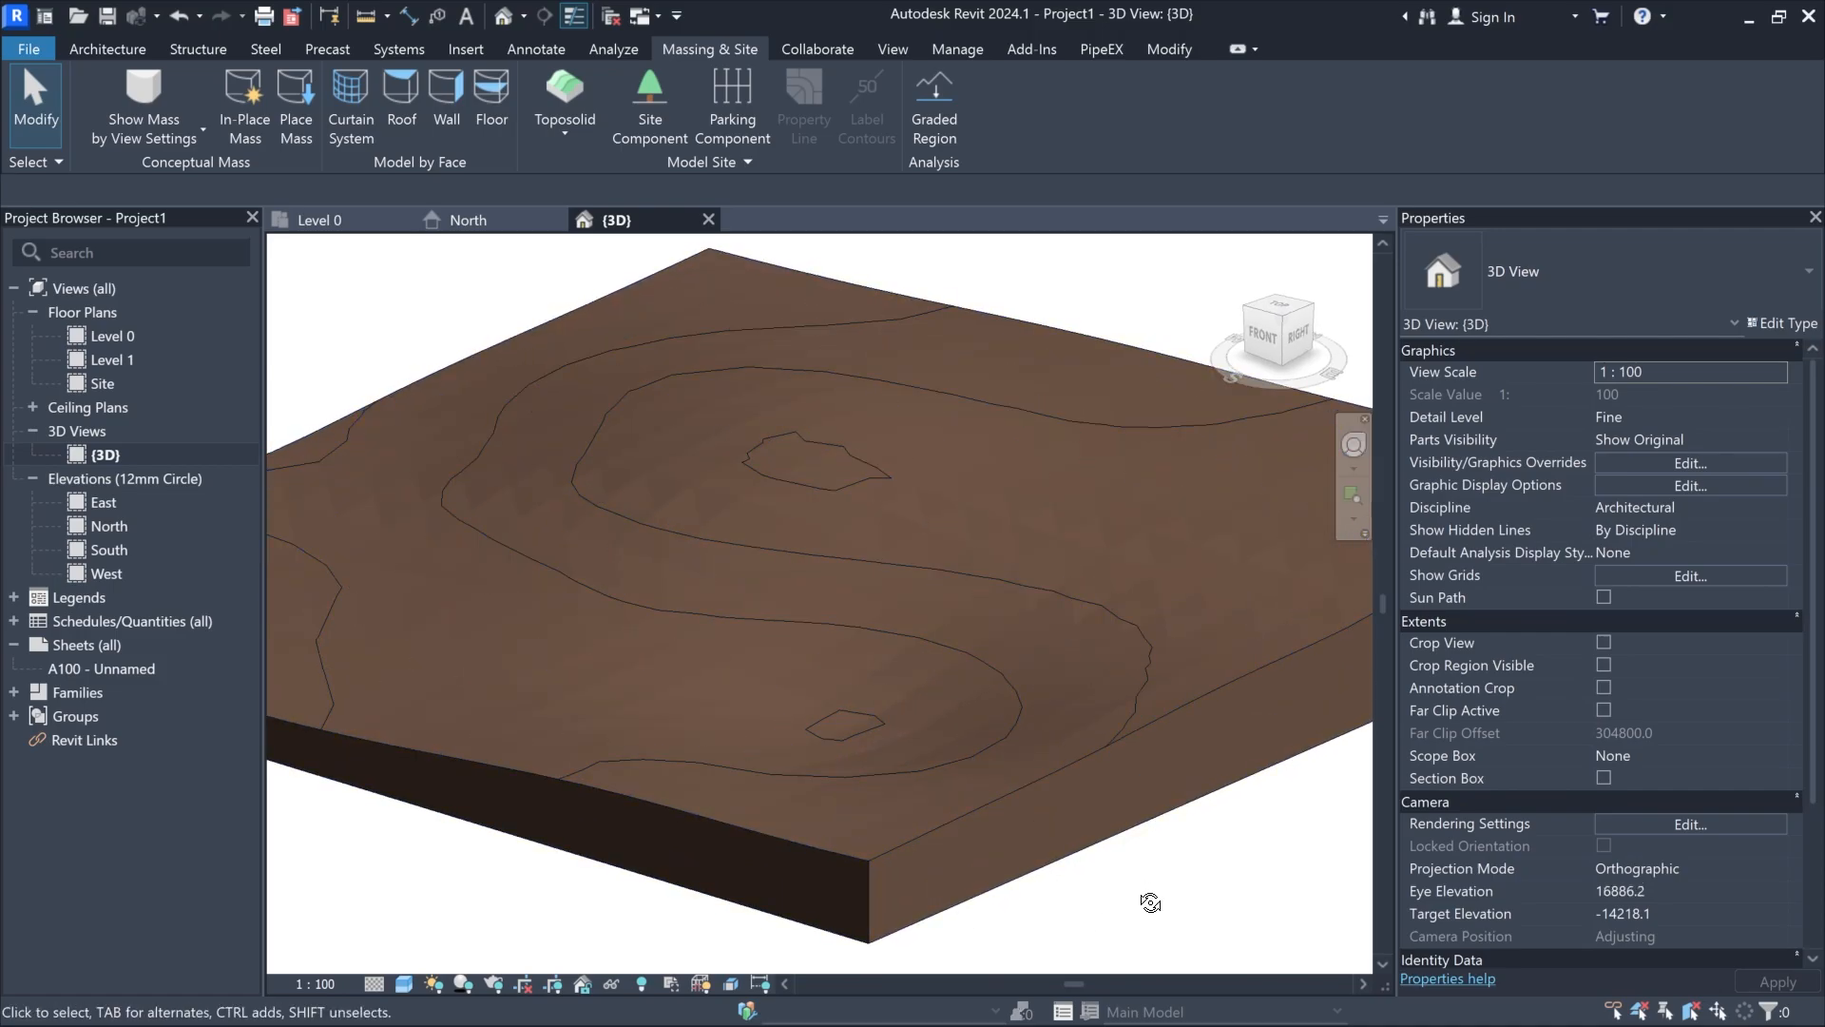
shift+middle_drag(1150, 903, 622, 906)
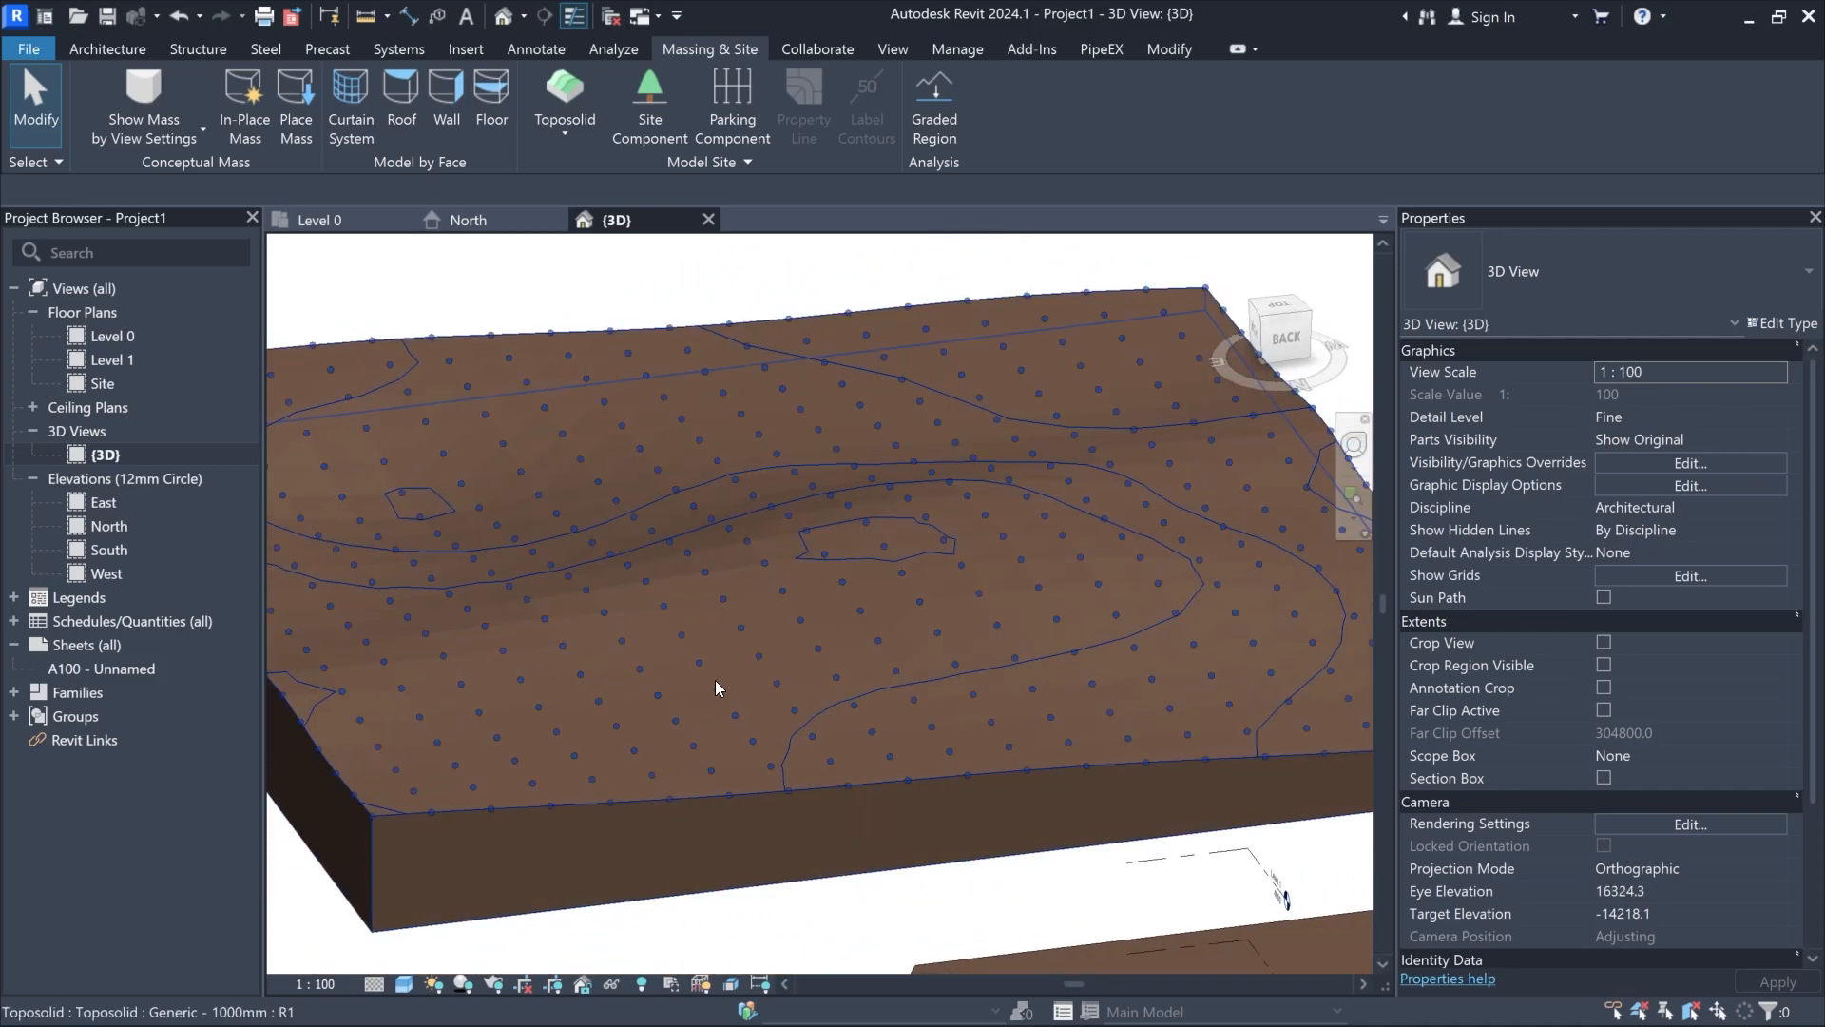
Step: Inspect the hill-shaped toposolid made from the CAD contours in 3D, checking its slopes and its points along the contours
scroll(716, 680, down, 1)
middle_drag(1249, 865, 785, 851)
scroll(1189, 837, down, 3)
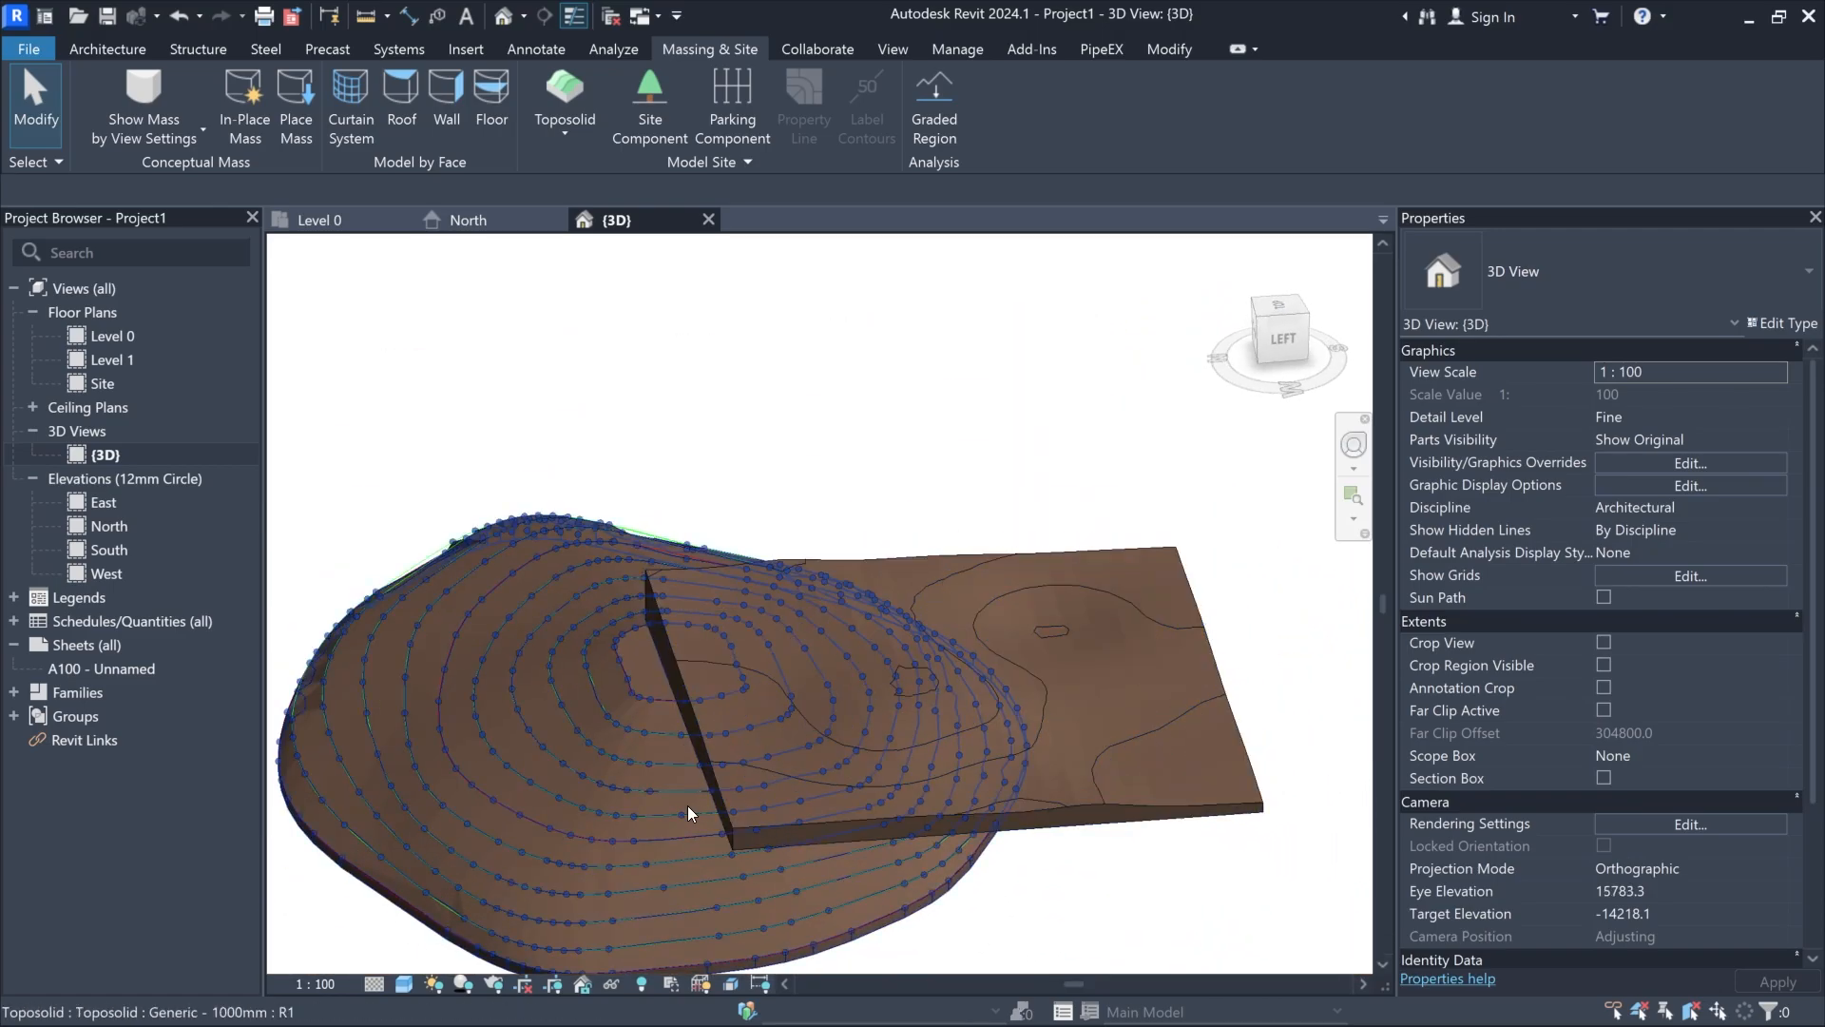
shift+middle_drag(687, 806, 1007, 738)
scroll(941, 729, up, 4)
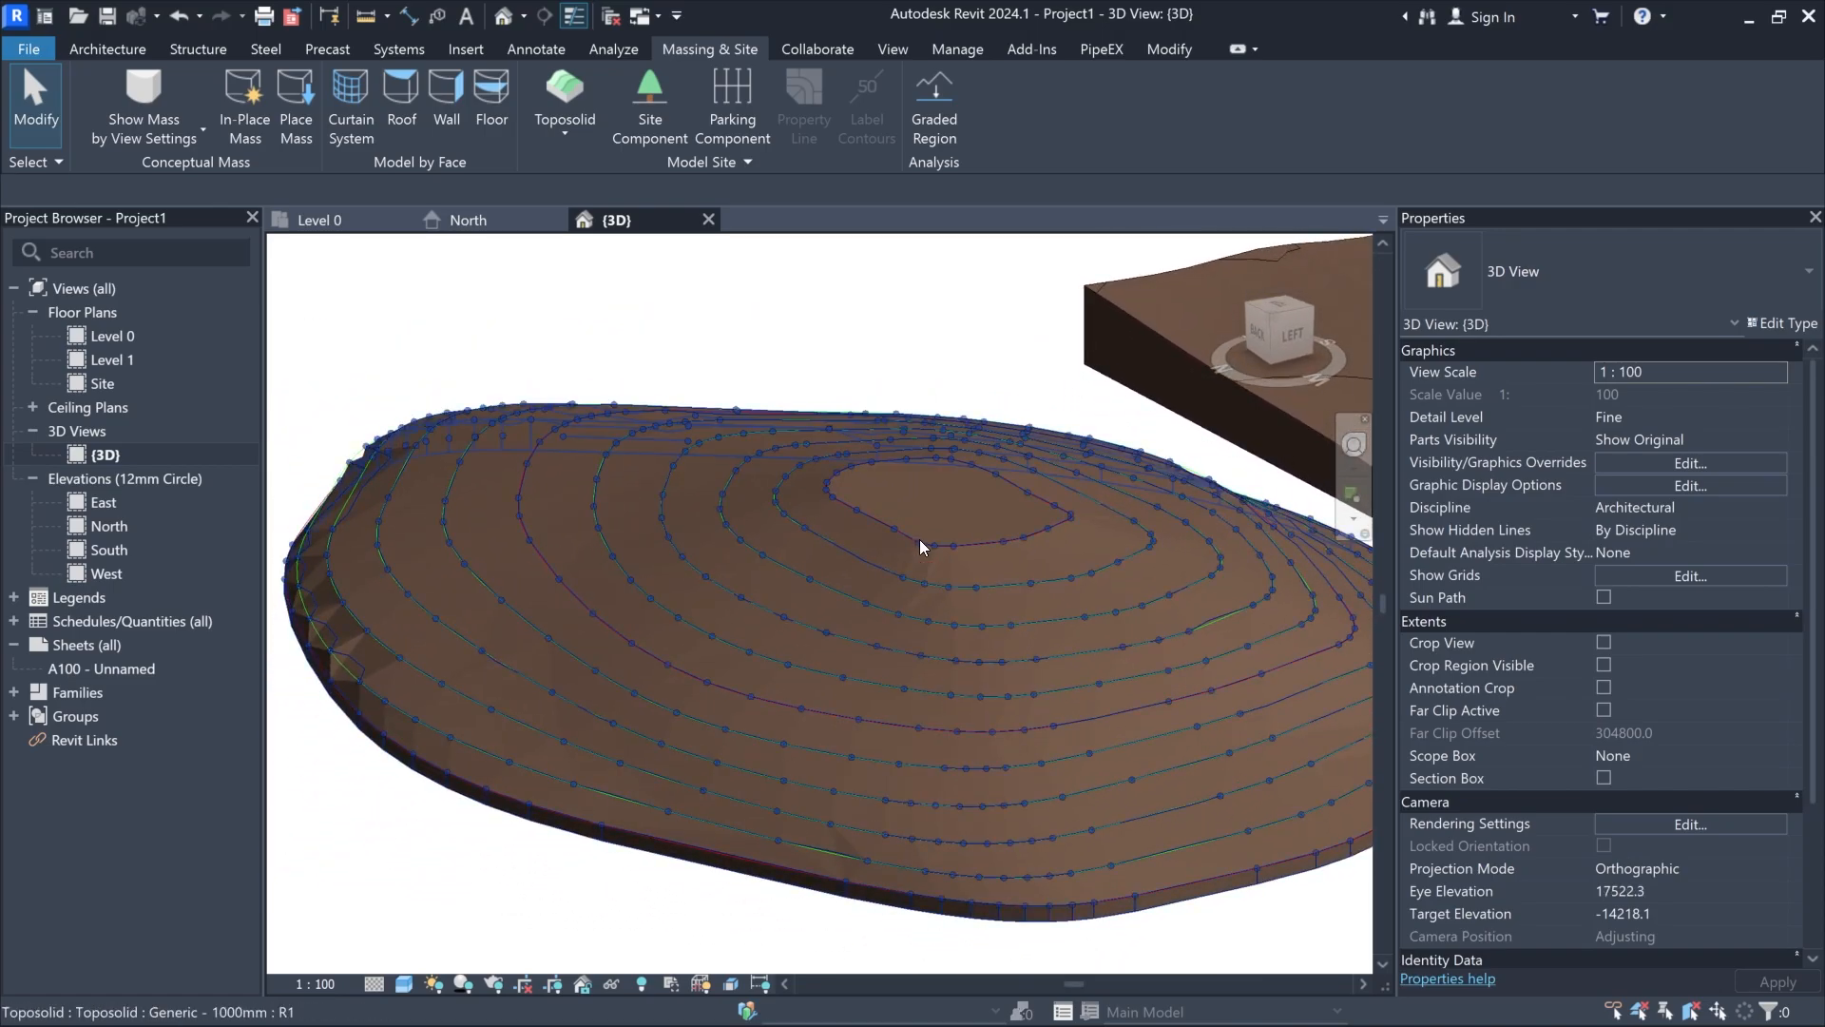
shift+middle_drag(1120, 803, 954, 757)
scroll(955, 757, up, 5)
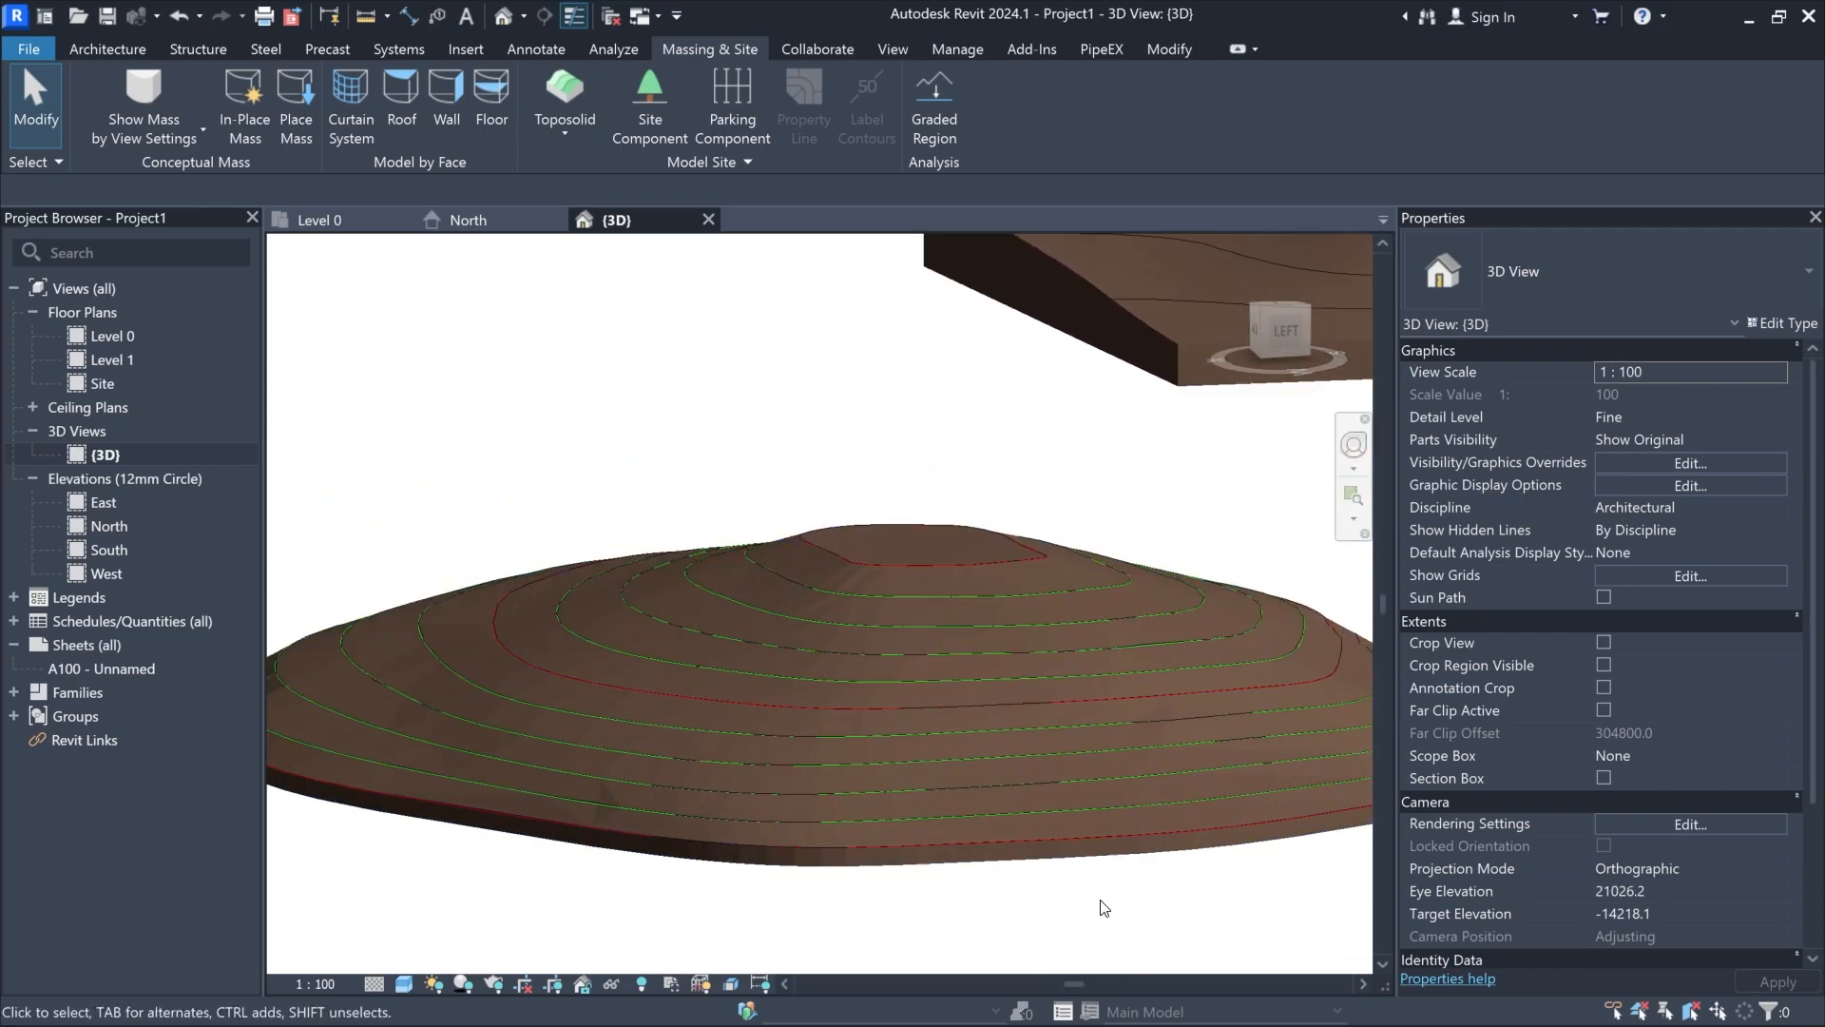
middle_drag(1085, 727, 1078, 789)
scroll(1078, 789, down, 4)
shift+middle_drag(883, 513, 1075, 407)
click(977, 567)
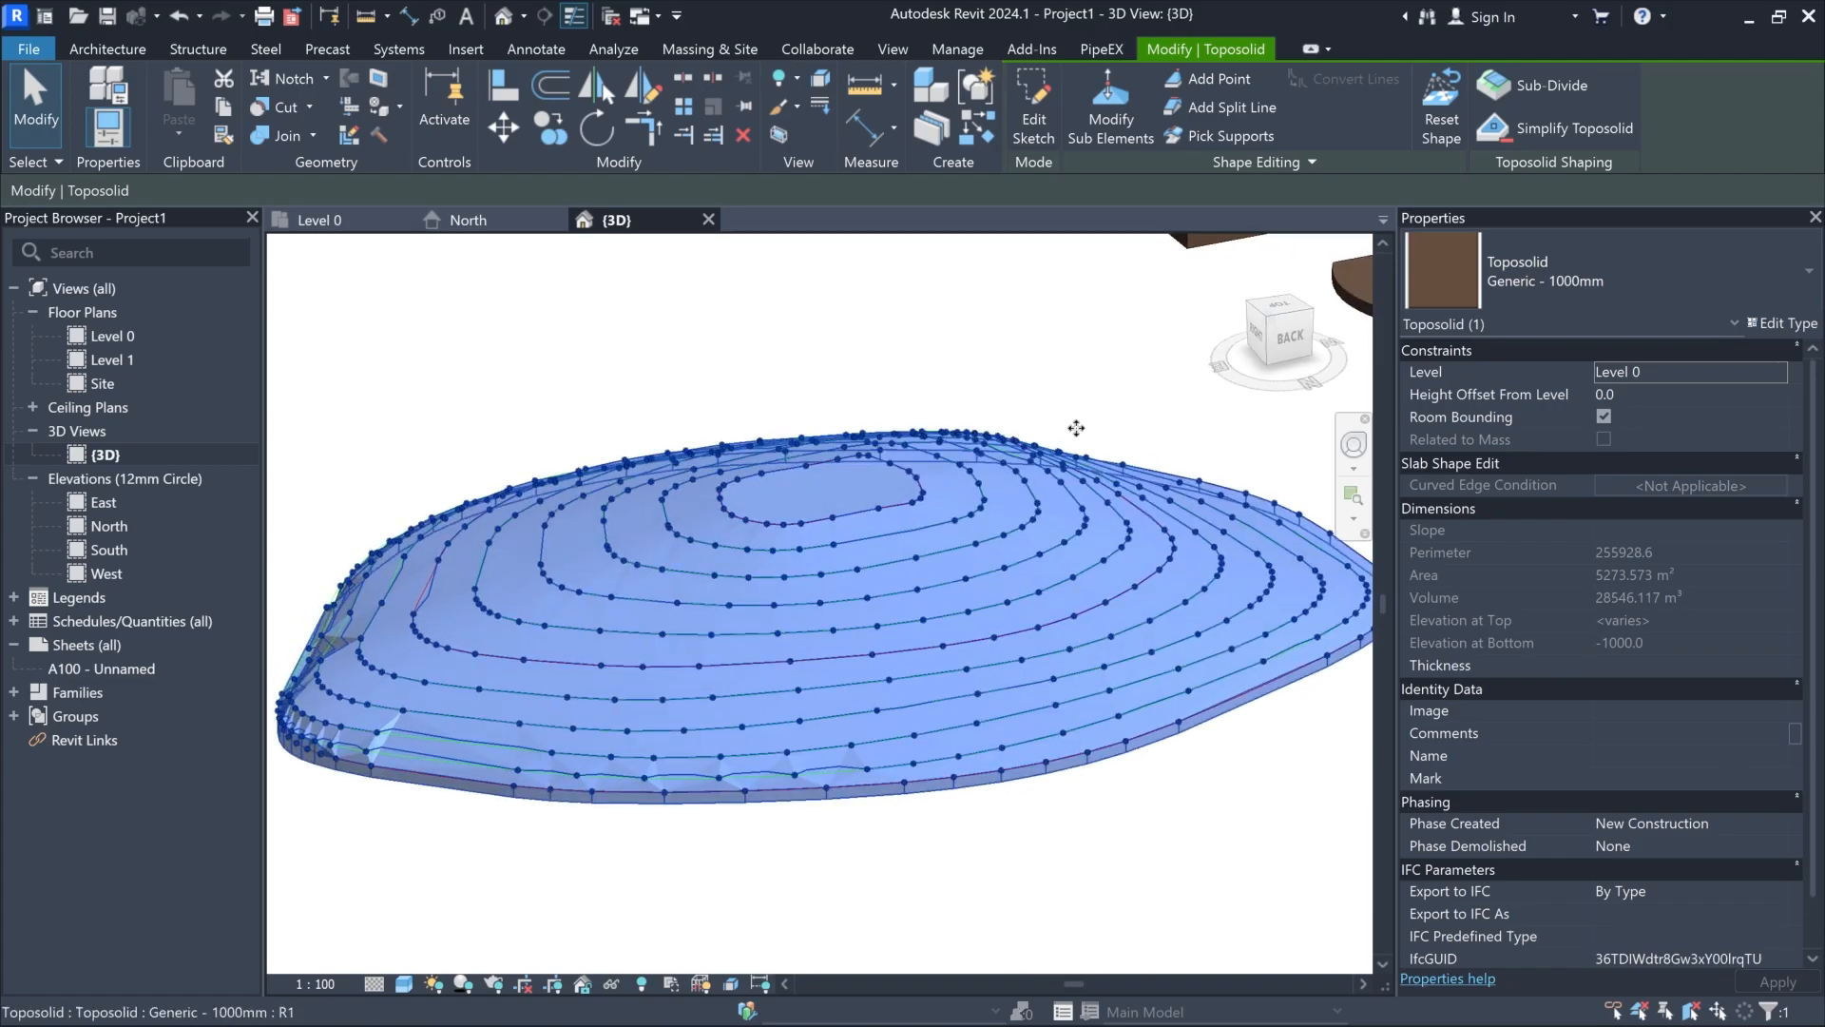
key(Escape)
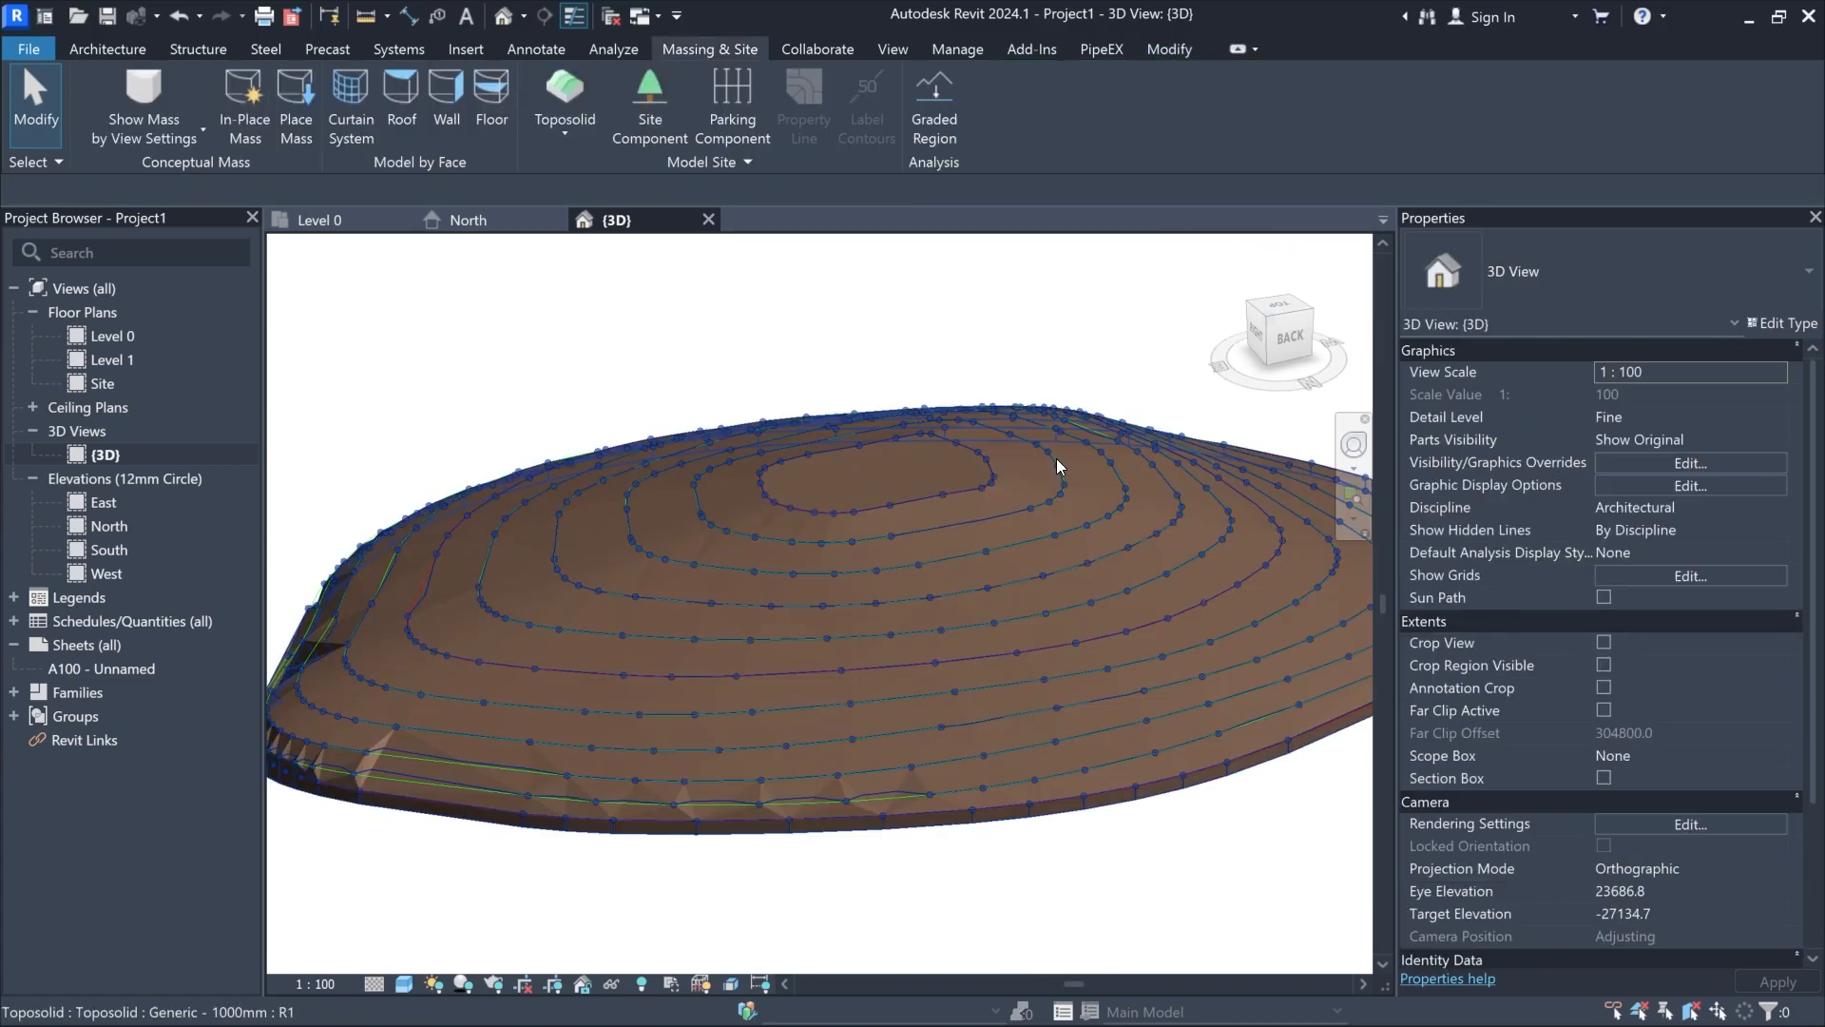